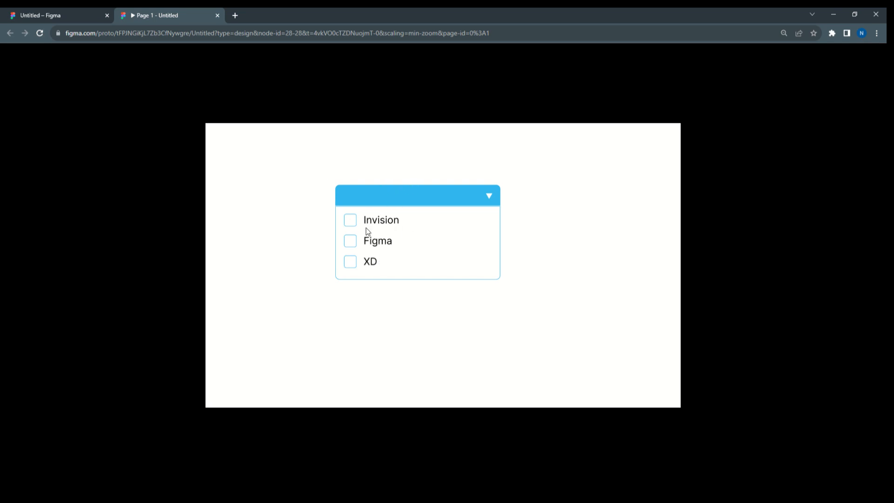
Test the multiselect dropdown prototype by checking, unchecking and rechecking the Invision, Figma and XD options
click(384, 220)
click(377, 242)
click(370, 262)
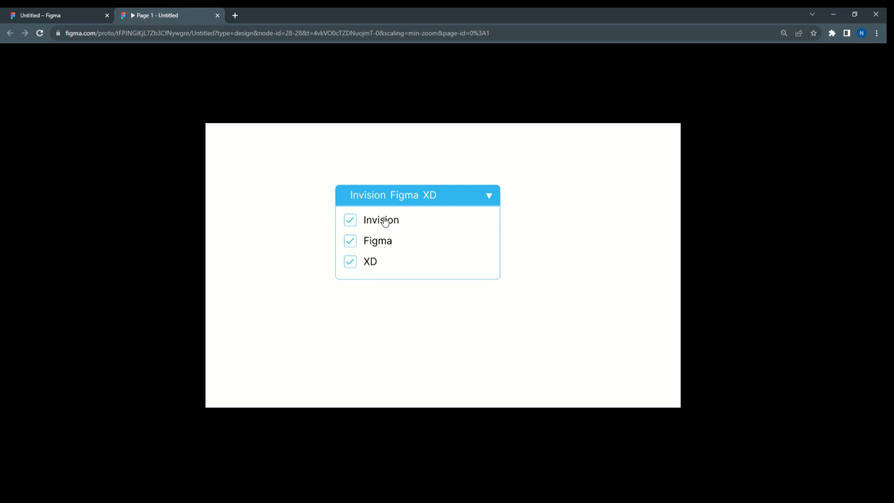
click(370, 263)
click(371, 241)
click(380, 222)
click(381, 223)
click(377, 243)
click(368, 264)
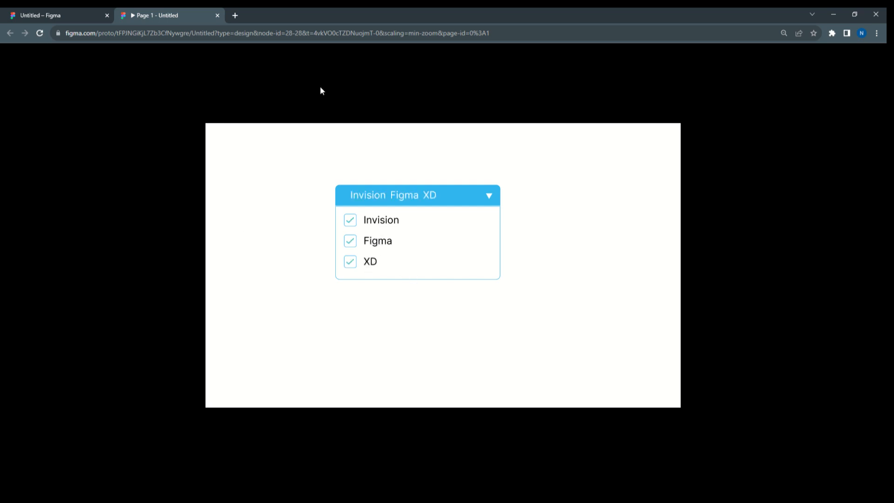
Return to the design file and draw a new frame about 3159 × 3293 beside the existing small frame
click(61, 15)
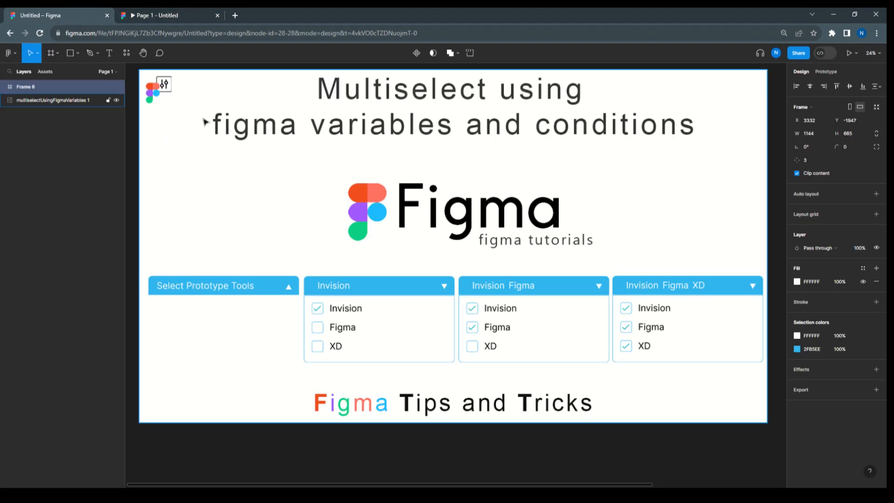
scroll(205, 122, down, 5)
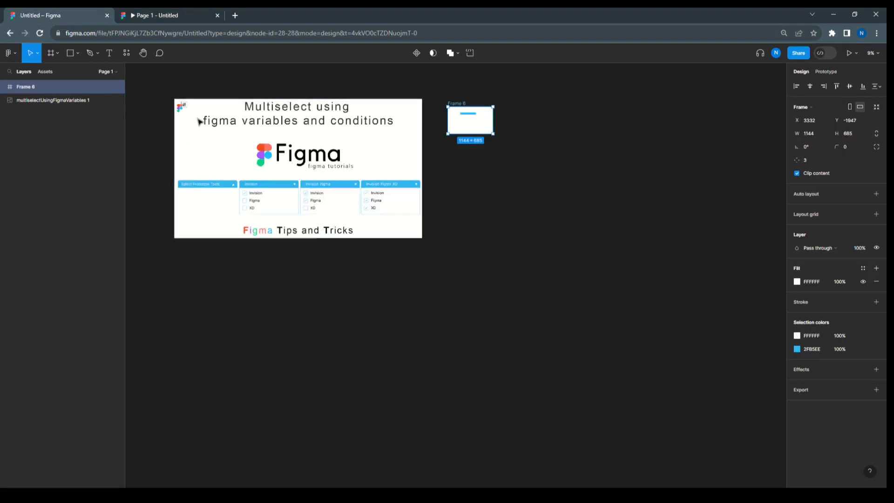
click(57, 53)
click(55, 73)
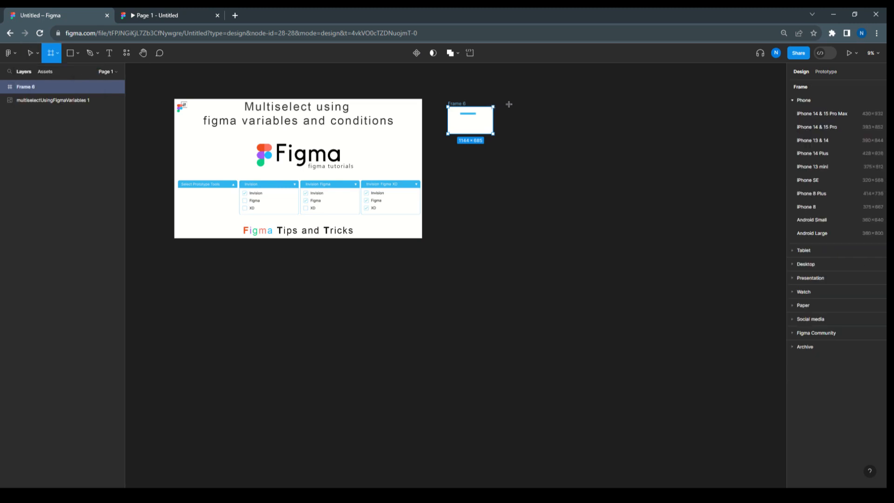
drag(515, 98, 641, 233)
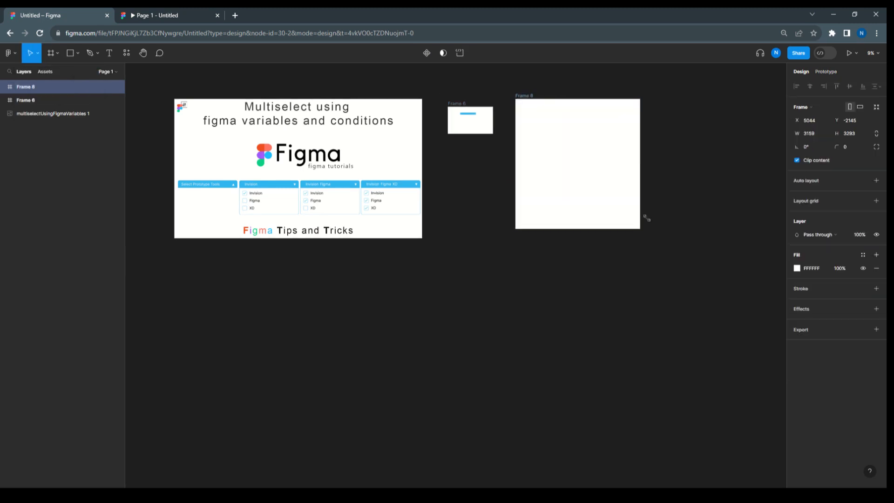
key(shift+2)
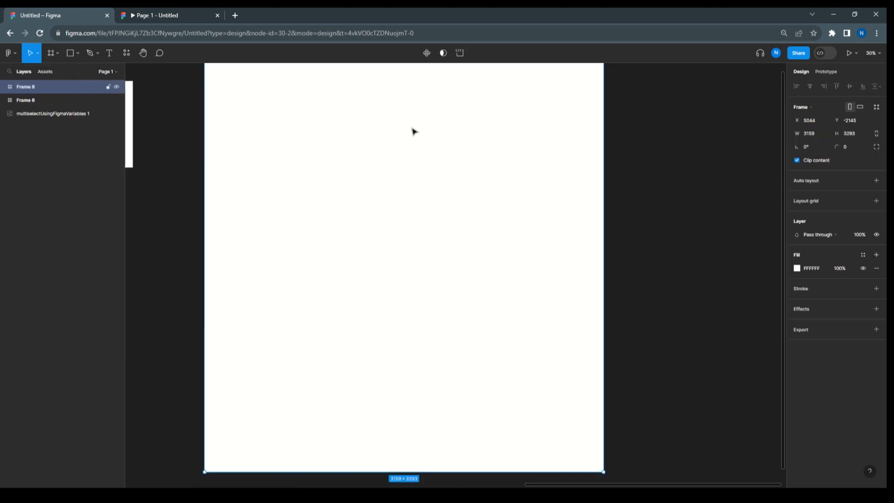
Shorten the new frame from its lower edge to a height of about 2132
scroll(401, 134, down, 5)
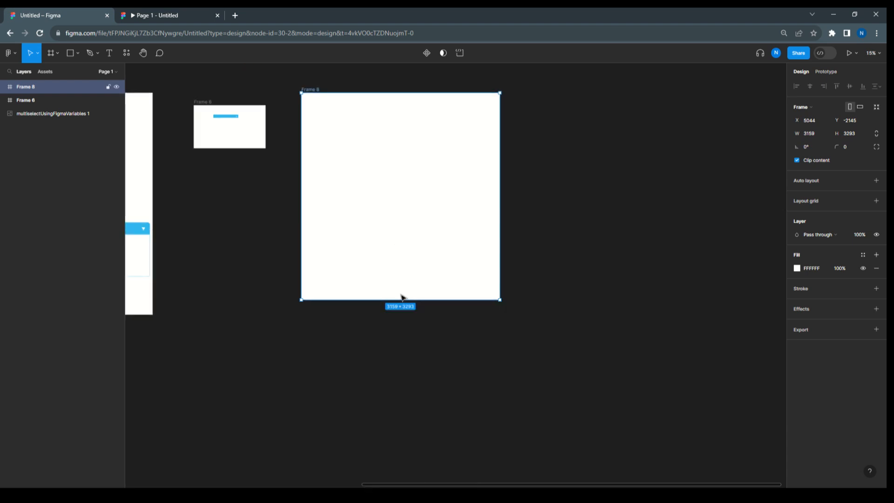
drag(401, 300, 401, 227)
key(shift+2)
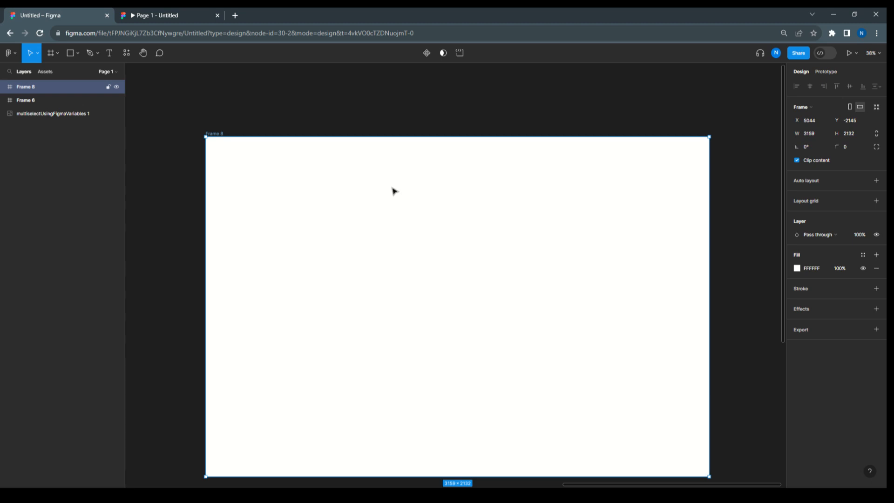
Draw a rectangle near the new frame's upper-left corner and set its size to 397 × 50
drag(391, 187, 318, 133)
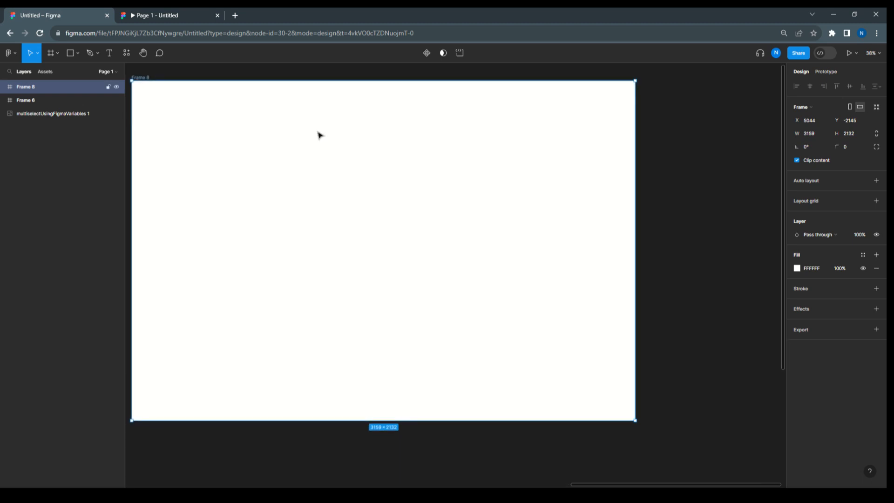
click(78, 55)
click(72, 71)
mouse_move(175, 110)
mouse_down()
mouse_move(184, 130)
mouse_move(294, 131)
mouse_up()
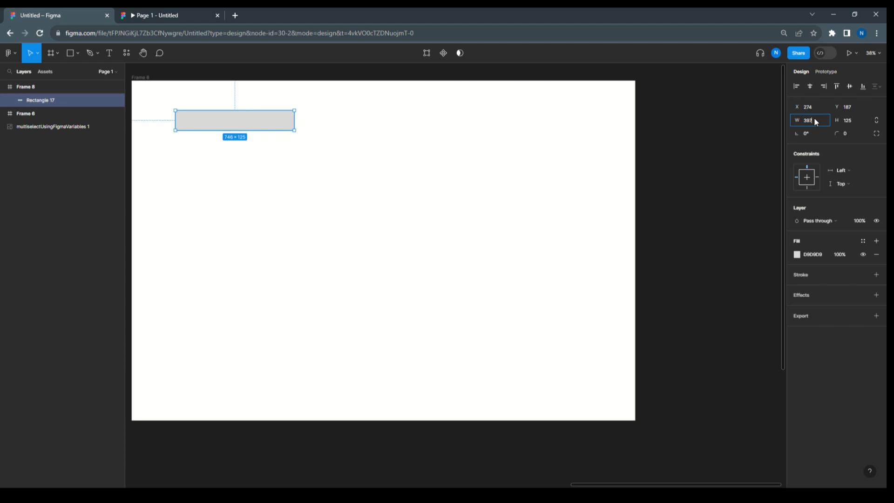
key(Tab)
text(50)
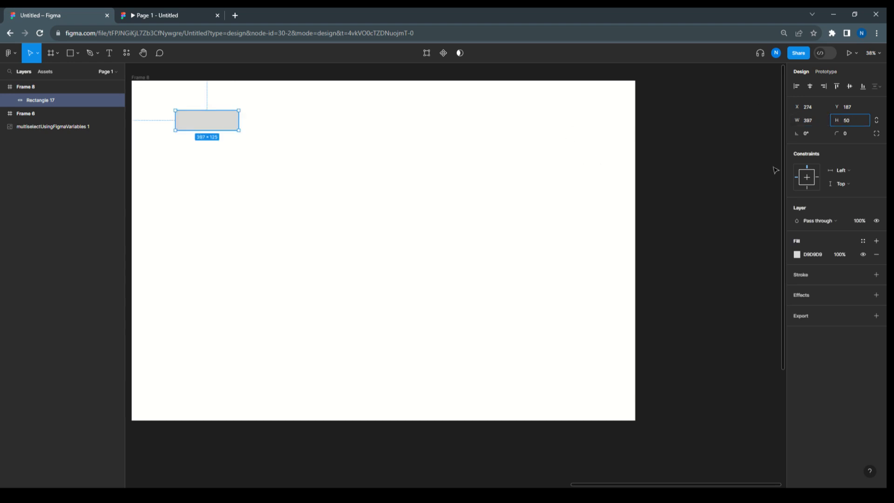
scroll(190, 103, up, 5)
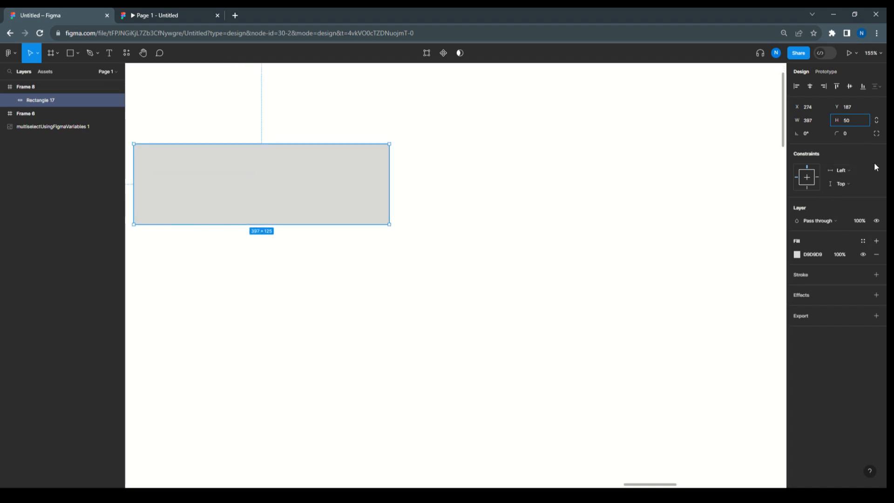
key(Return)
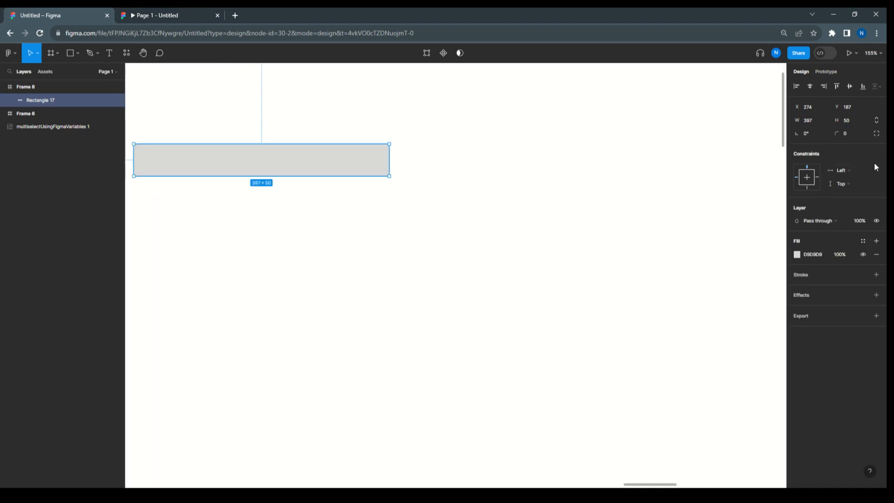
Fill the header rectangle with the document blue 2FB5EE and set its two upper corner radii to 10
click(797, 255)
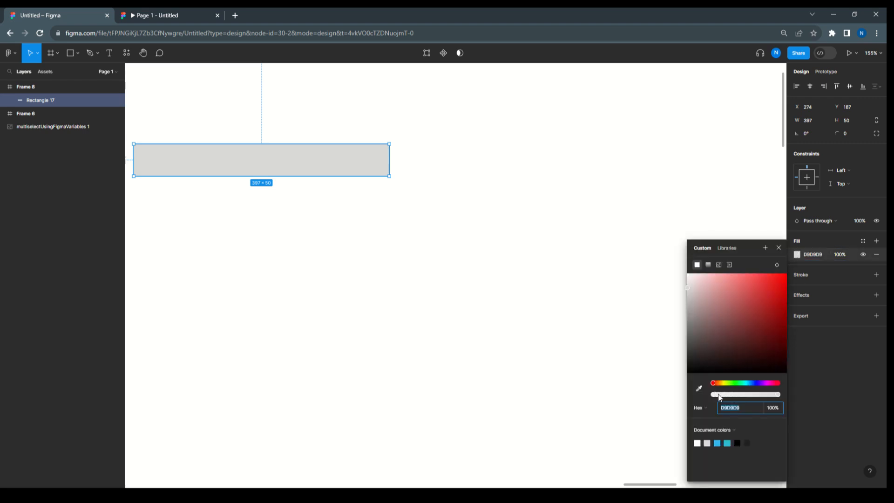
click(717, 443)
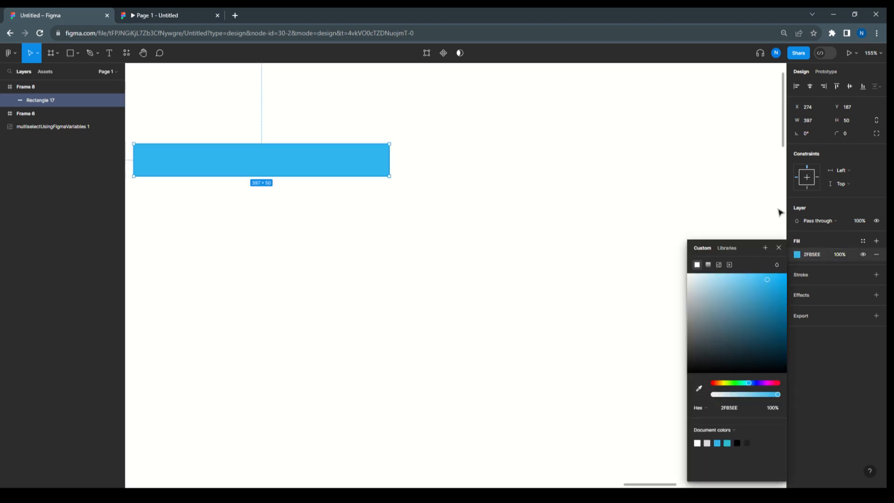
click(876, 134)
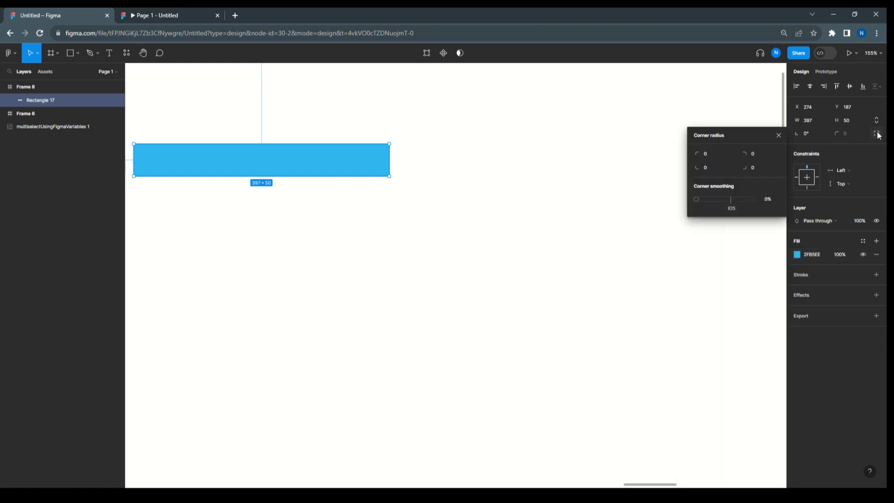
click(711, 154)
text(10)
key(Tab)
text(10)
click(749, 227)
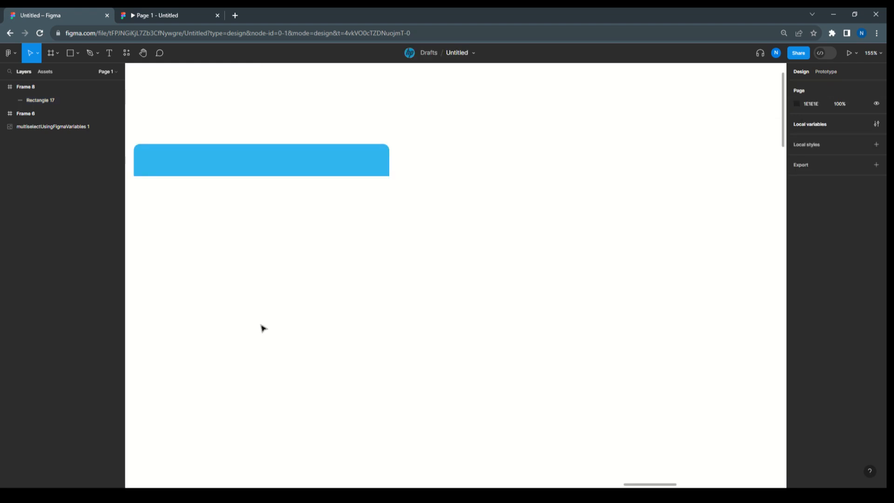
Draw a second rectangle about 396 × 190 directly below the blue header for the dropdown body
drag(313, 238, 401, 247)
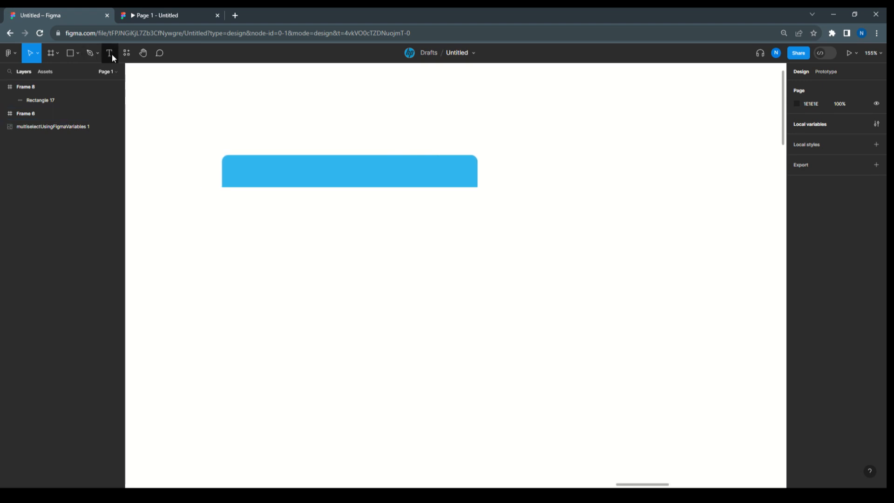
click(78, 52)
click(76, 73)
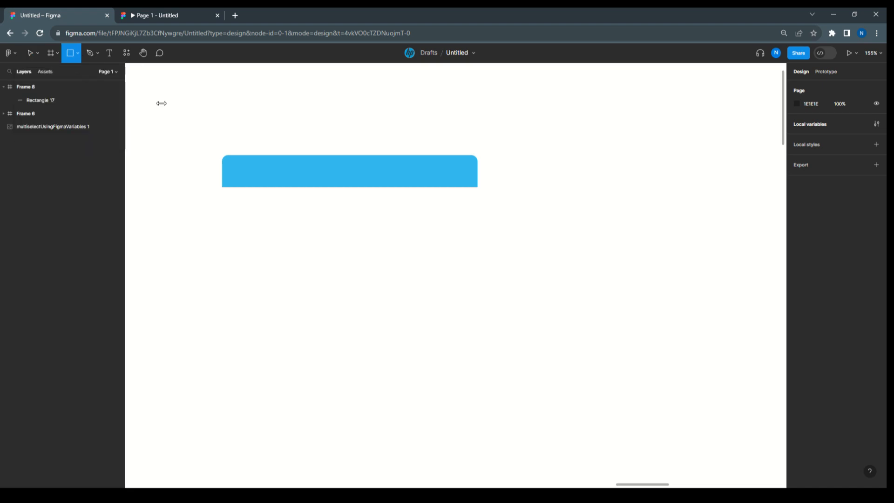
mouse_move(221, 188)
mouse_down()
mouse_move(239, 248)
mouse_move(478, 311)
mouse_up()
Set the gray body rectangle's width to 397 to match the blue header
click(357, 176)
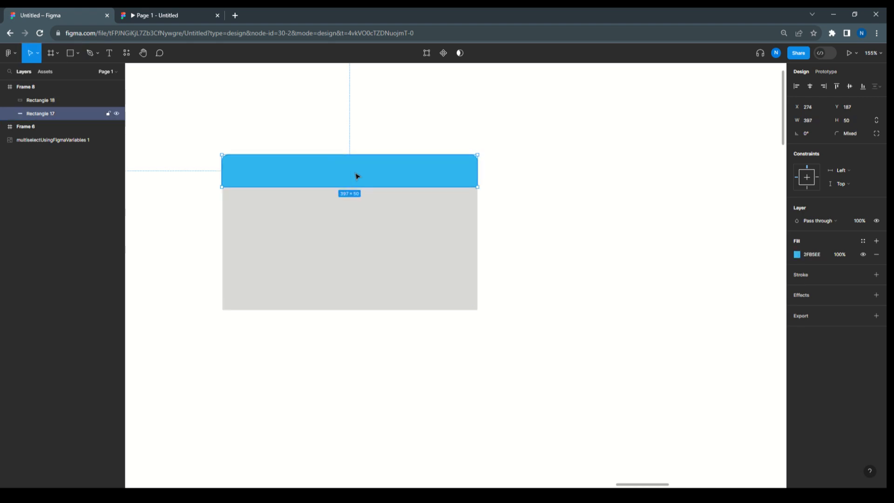
click(354, 227)
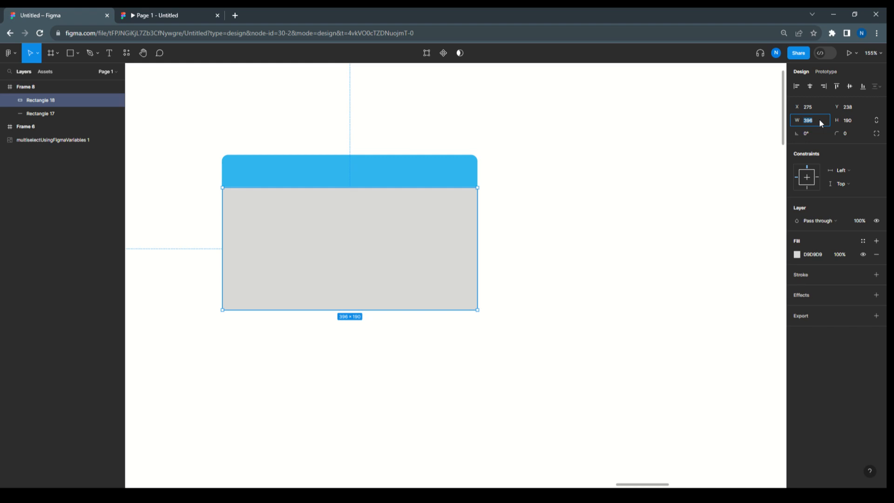
key(Up)
key(Return)
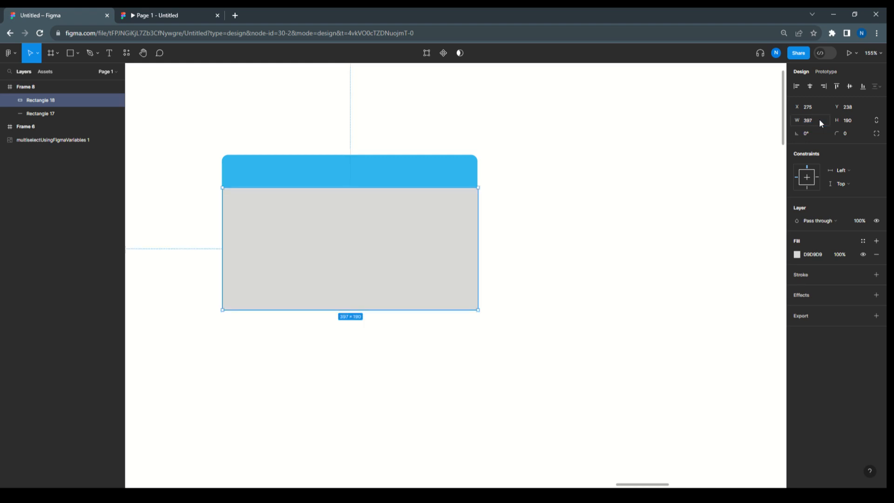
Select the blue header and gray body rectangles together and align them horizontally with each other
click(411, 167)
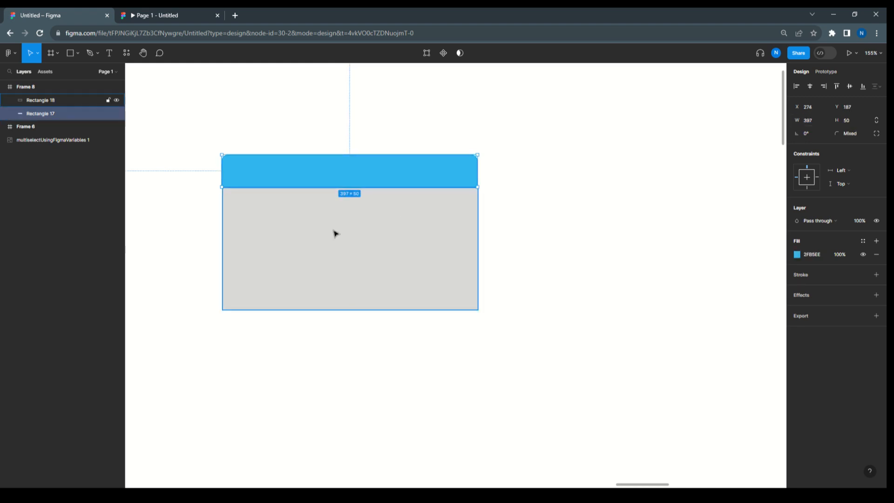
shift+click(349, 238)
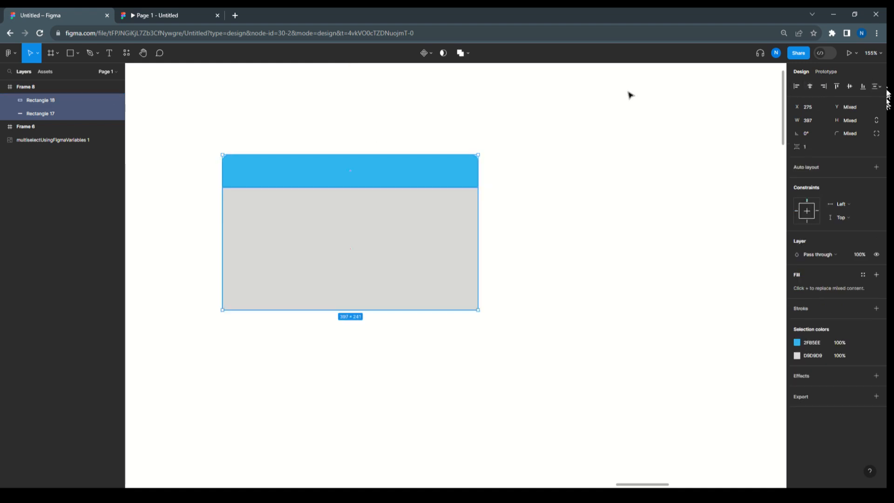
click(567, 202)
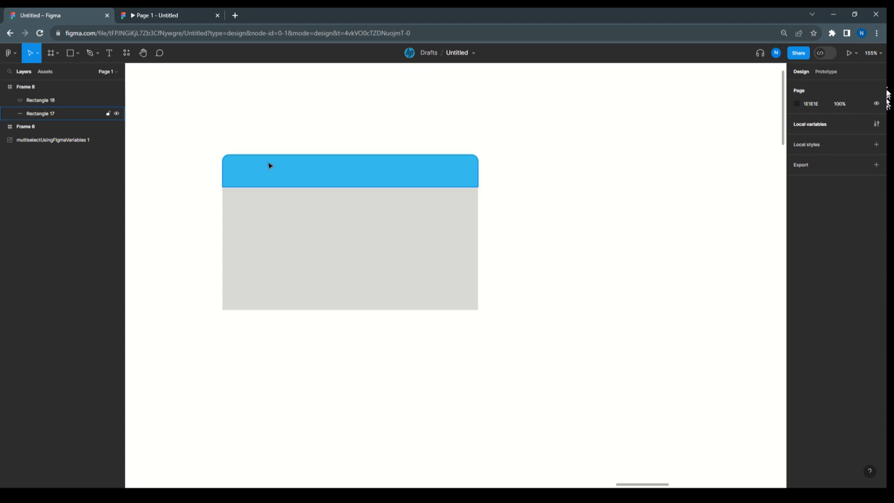
Draw a checkbox square about 26 × 26 near the gray body rectangle's upper-left corner
click(77, 53)
click(72, 73)
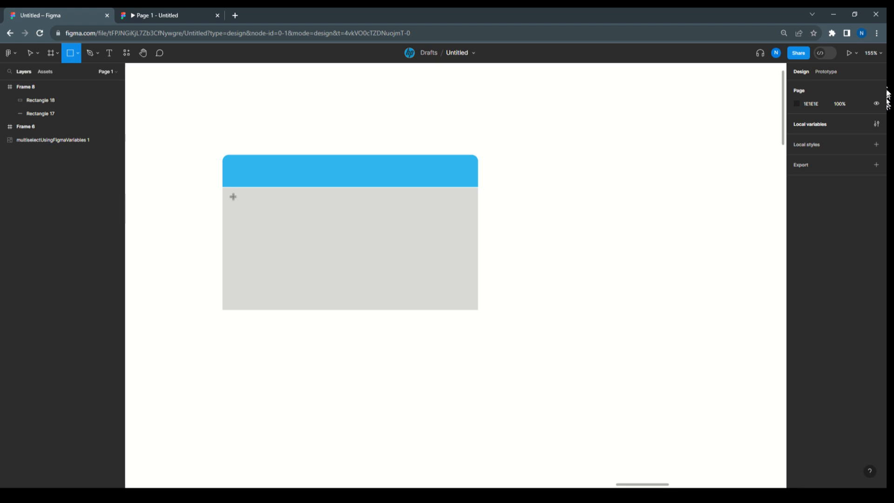
drag(233, 196, 244, 213)
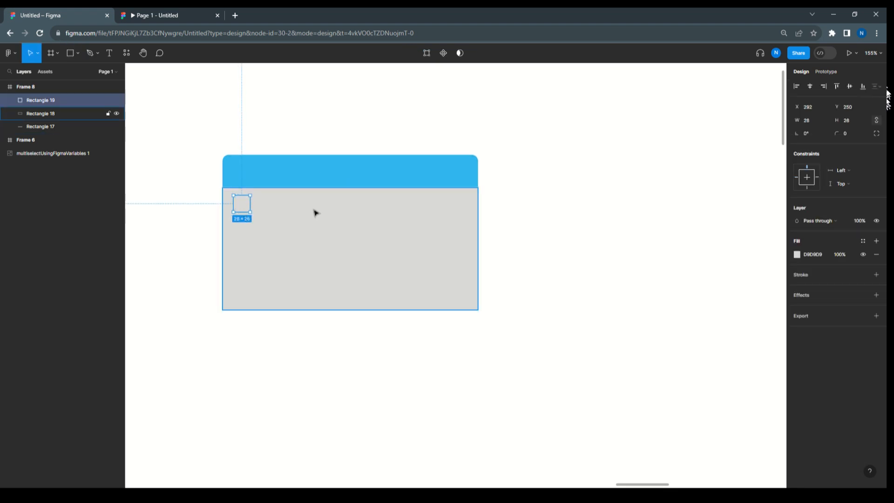
Hide the checkbox square's fill and give it a stroke with color CCCCCC
click(862, 254)
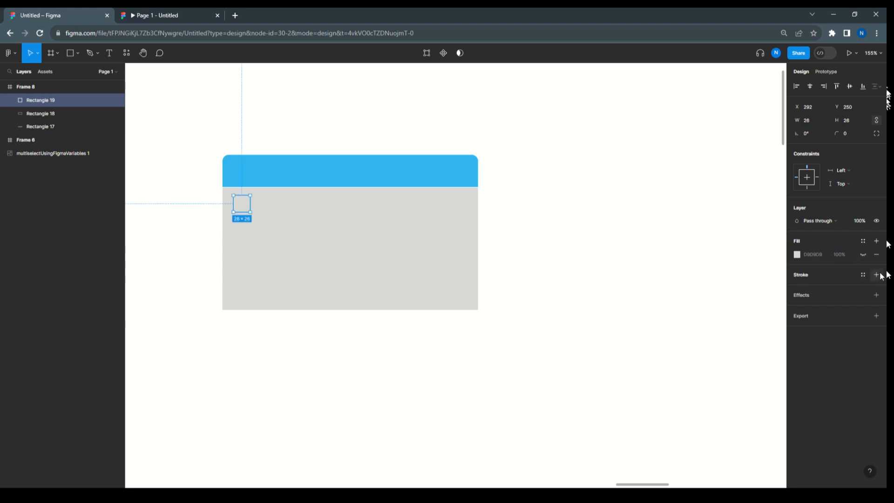
click(877, 275)
click(796, 288)
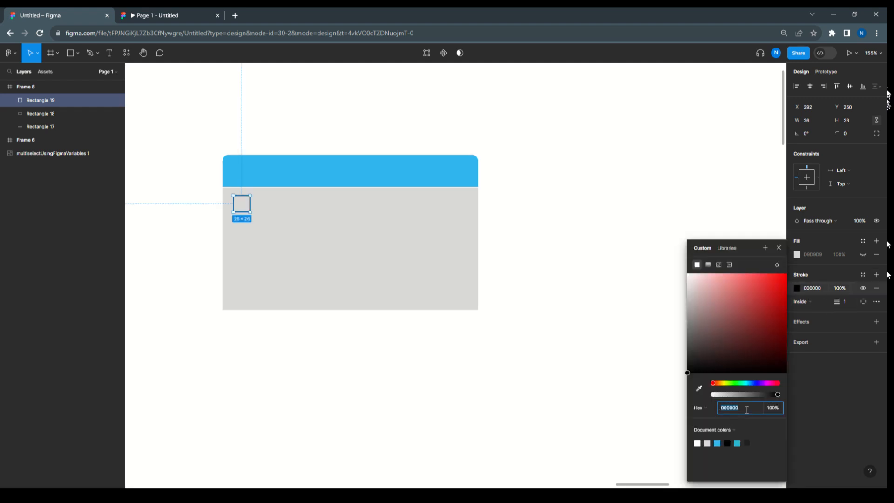
text(ccc)
key(Return)
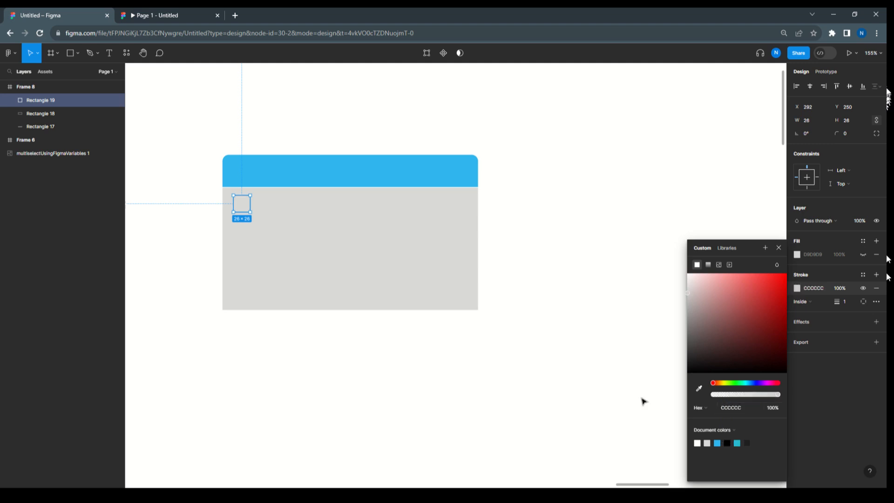
click(577, 294)
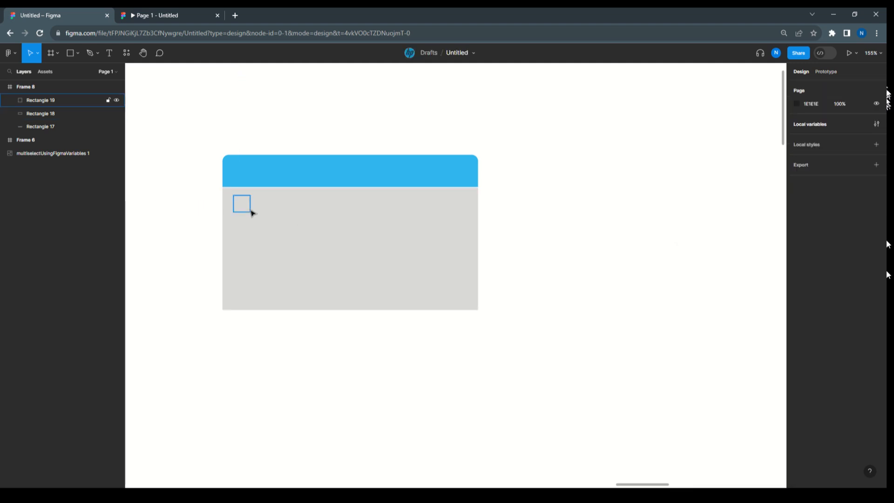
Hide the gray body rectangle's fill and give it a stroke with color CCCCCC
click(300, 213)
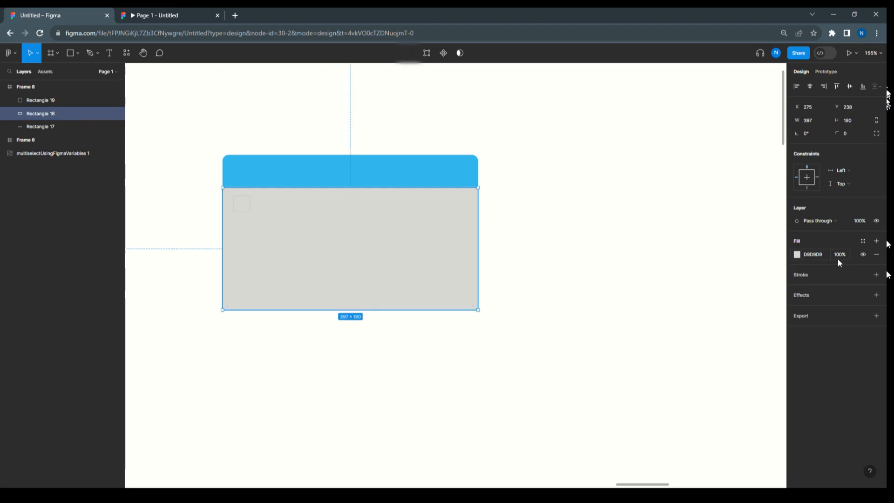
click(863, 255)
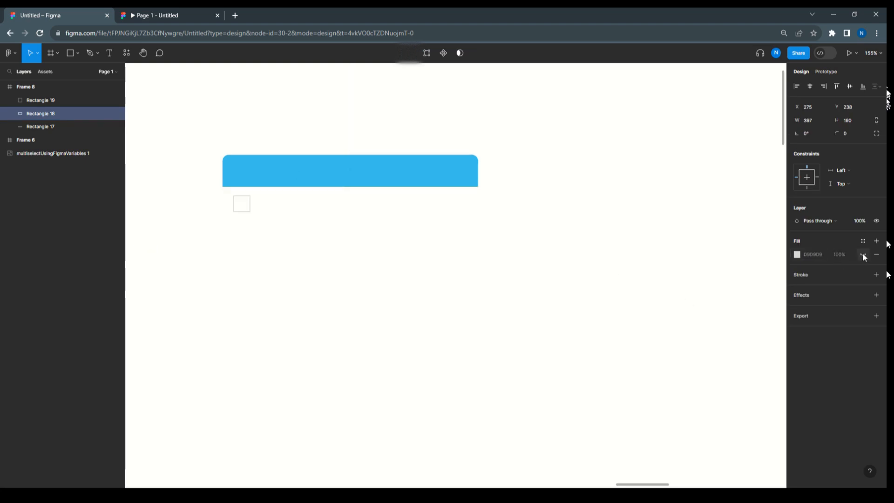
click(808, 277)
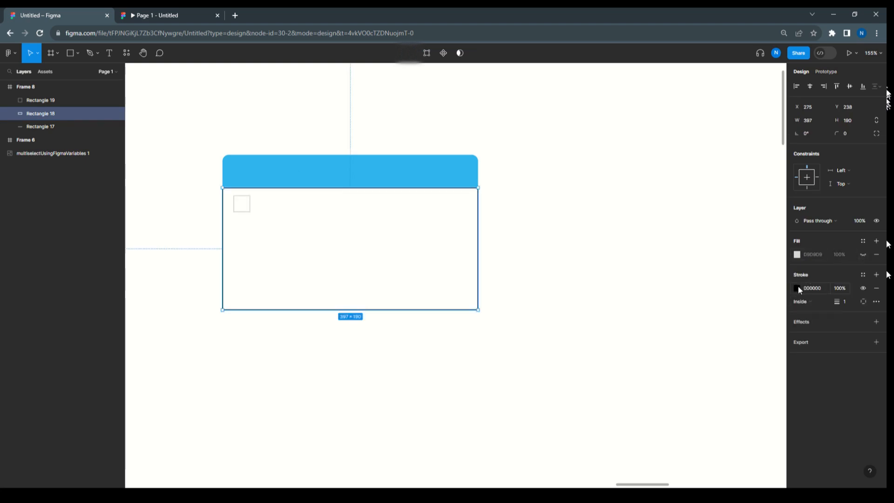
click(797, 287)
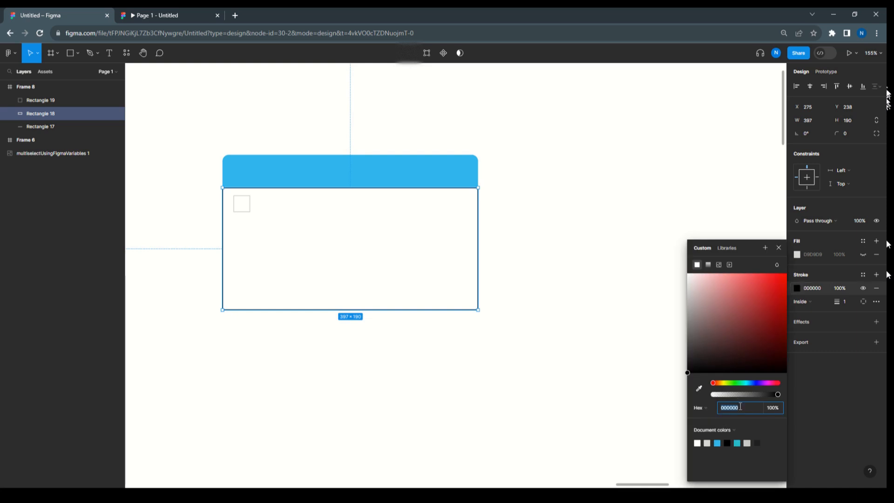
text(ccc)
key(Return)
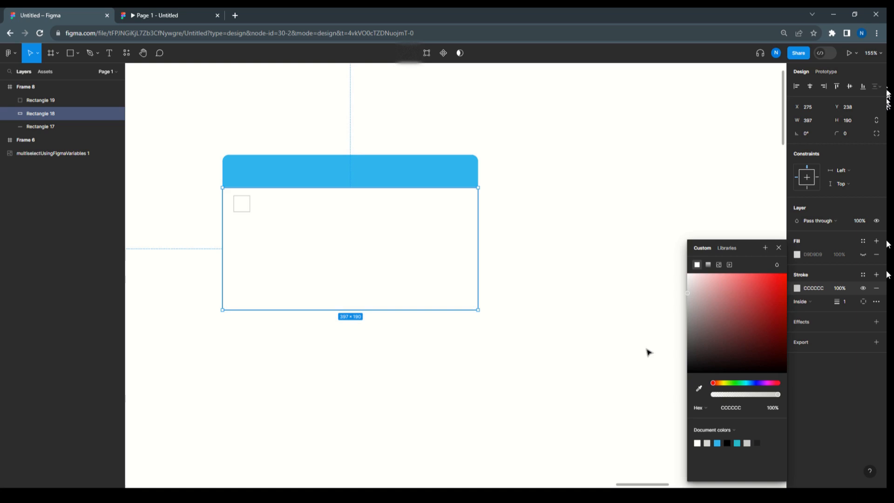
click(491, 224)
Round the checkbox square's corners, trying a radius of 10 before setting it to 6
scroll(247, 199, up, 5)
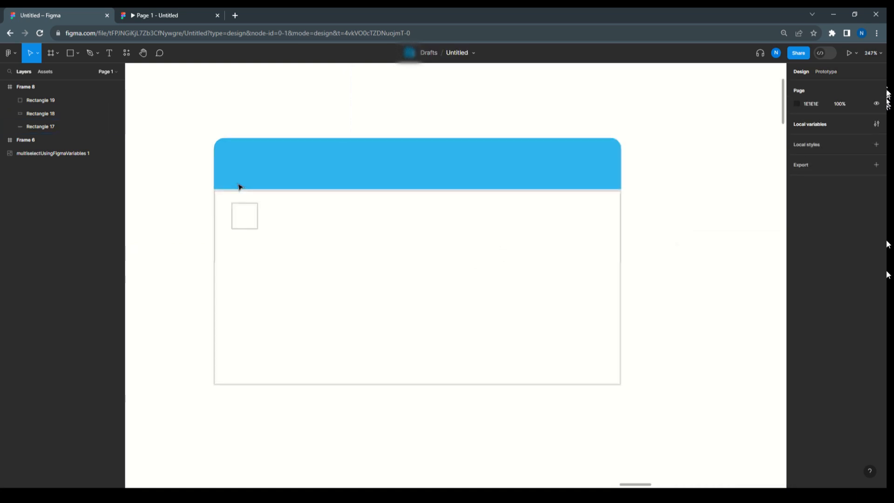
click(262, 221)
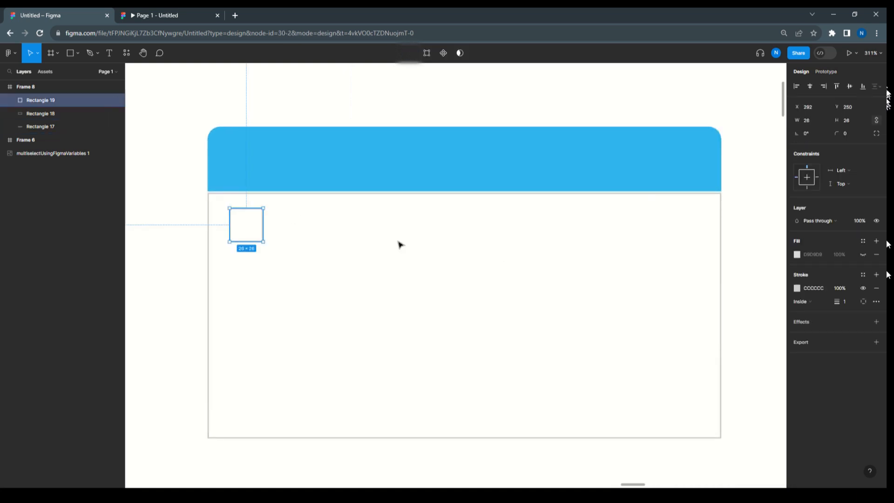
click(847, 132)
text(10)
key(Return)
click(847, 133)
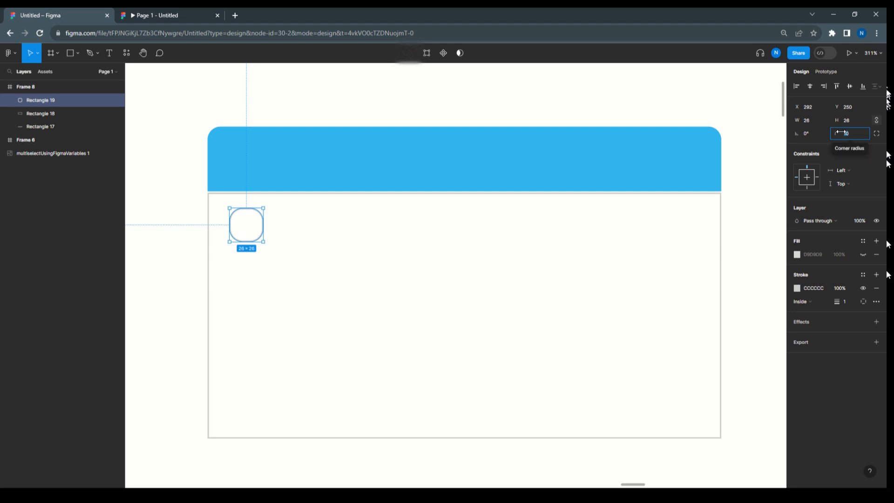
text(8)
key(Return)
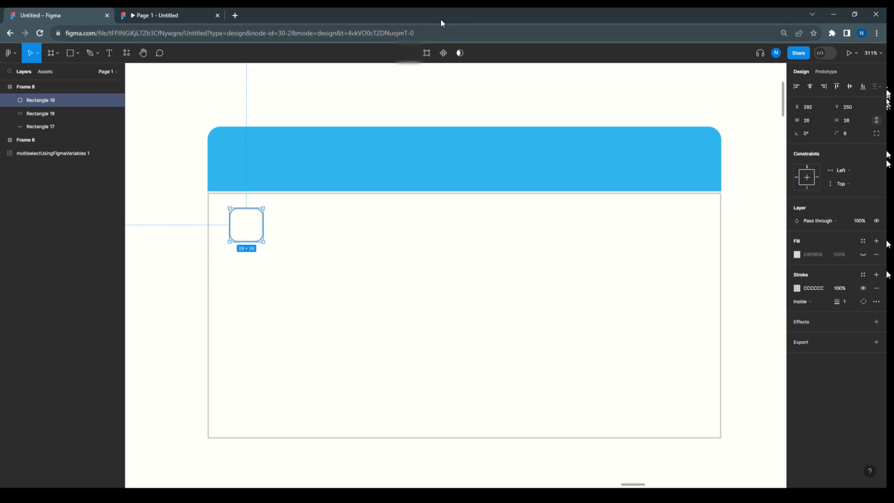
click(385, 111)
Place the check icon SVG on the checkbox square and shrink it to about 19 × 15 so it fits inside
scroll(247, 228, up, 2)
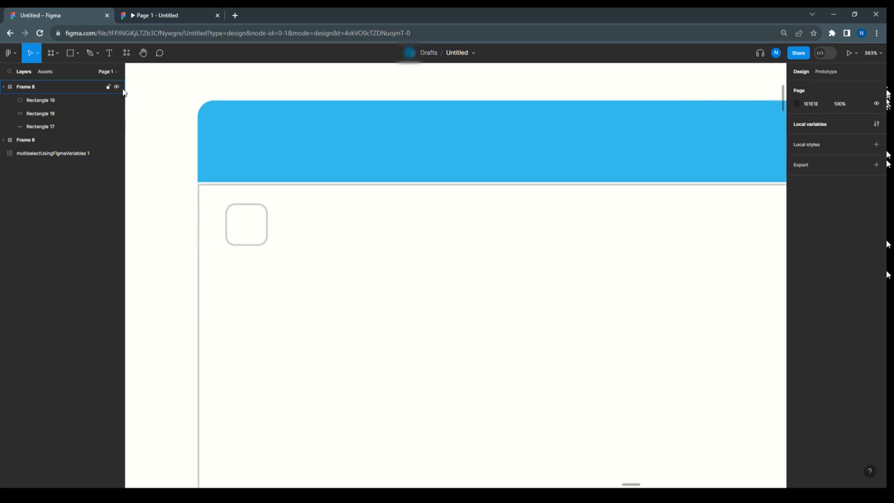
click(79, 54)
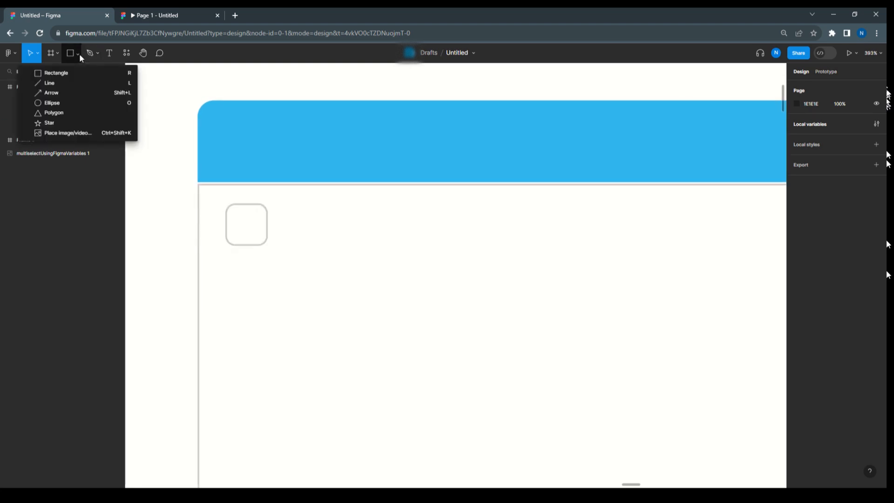
click(75, 133)
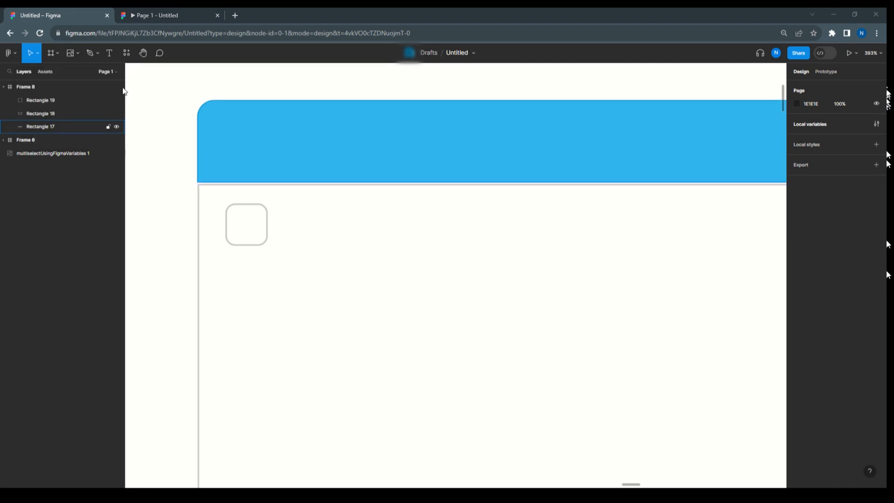
click(462, 396)
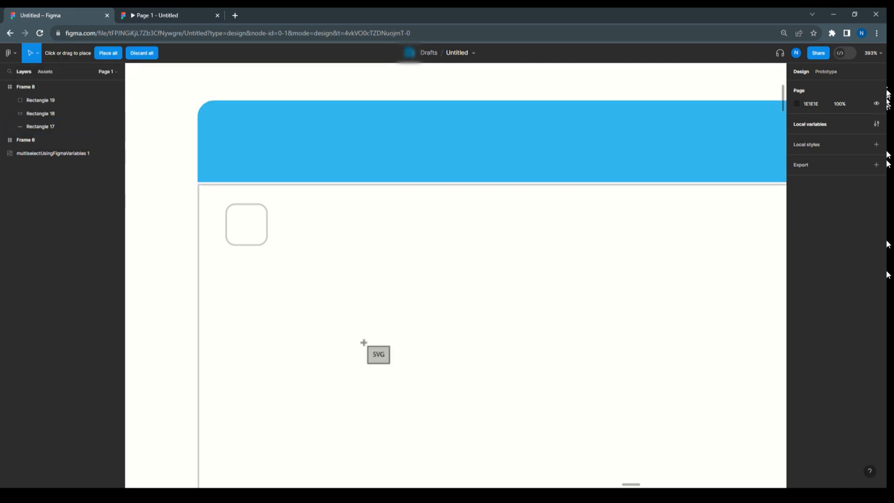
click(246, 227)
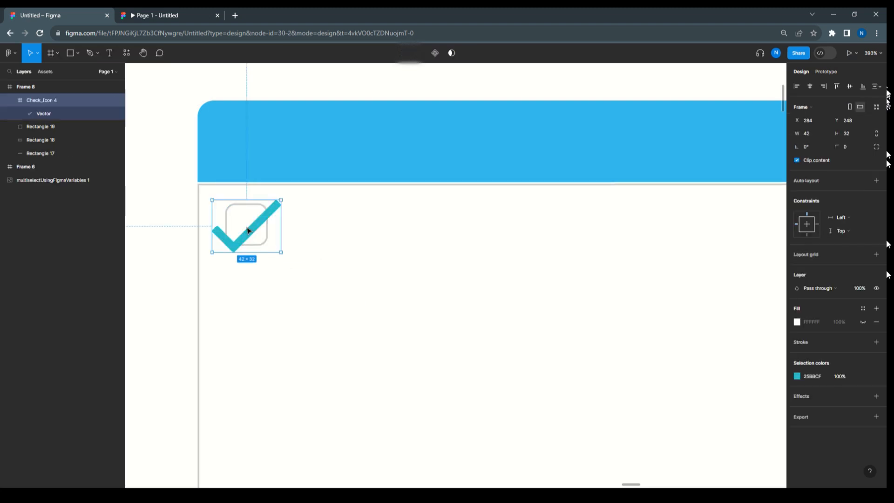
drag(212, 252, 230, 239)
drag(283, 200, 261, 216)
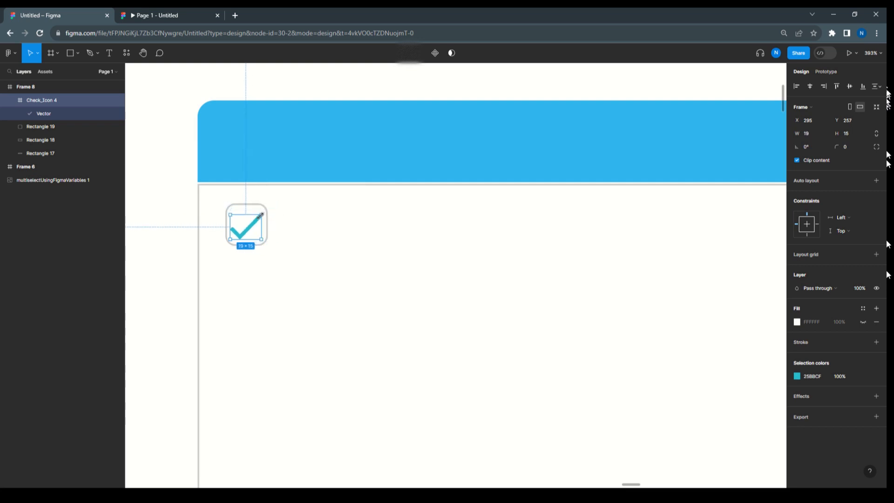
Center the check icon horizontally and vertically within the checkbox square
click(305, 225)
click(264, 210)
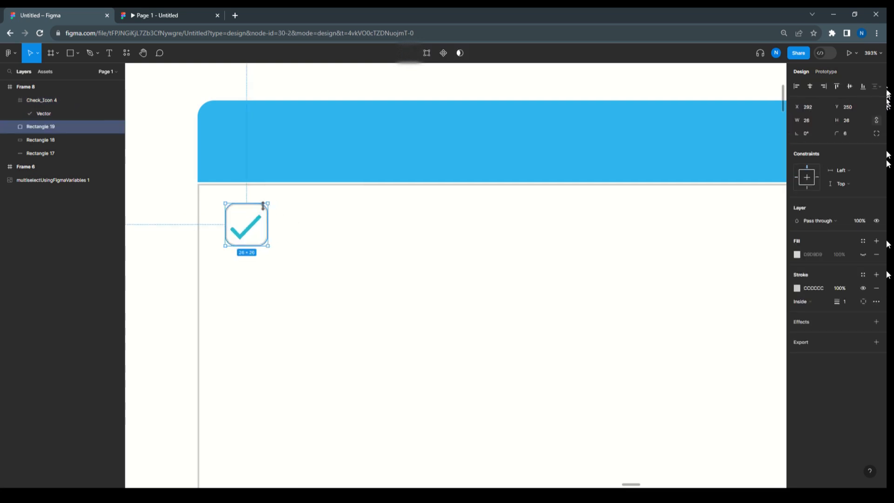
shift+click(255, 227)
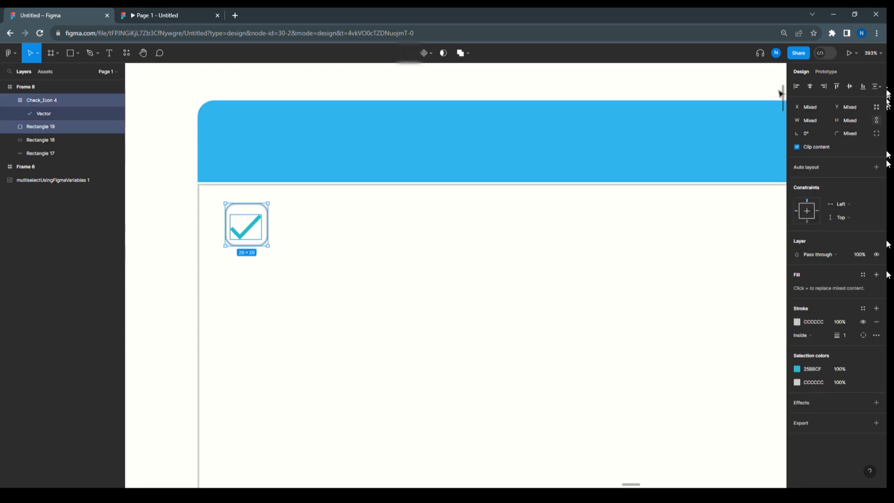
click(809, 87)
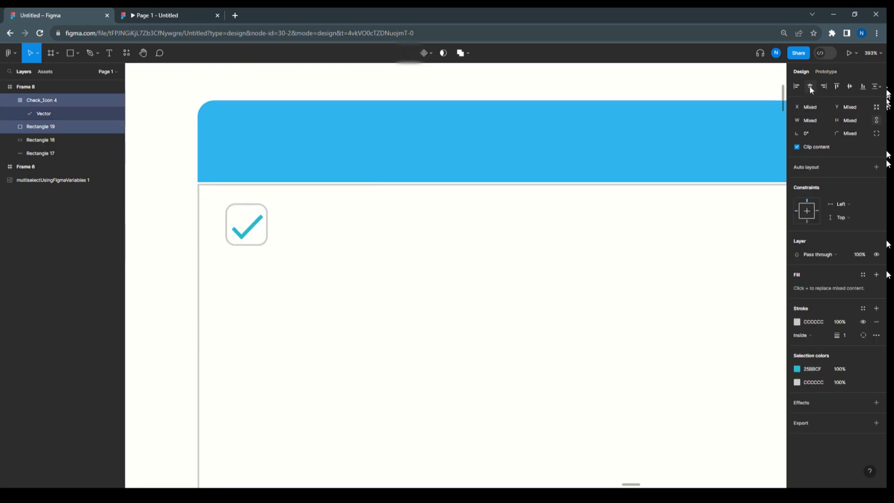
click(850, 86)
click(336, 259)
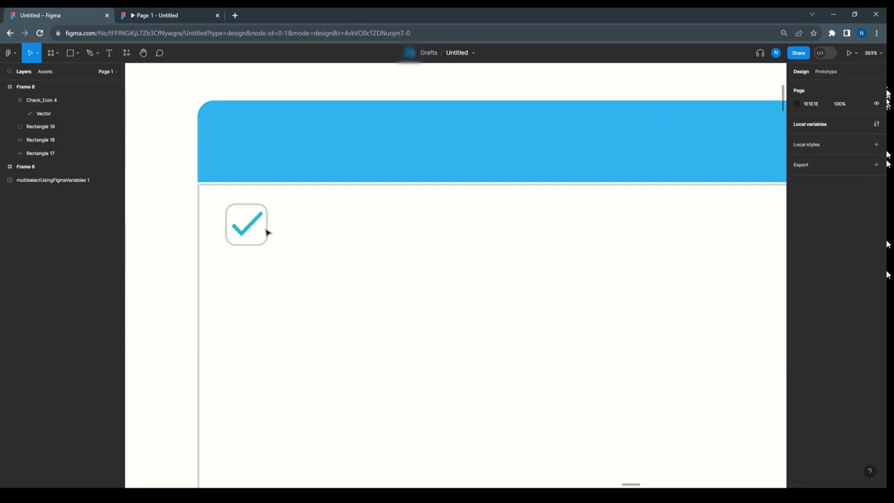
Shrink the check icon to about 16 × 13 and center it on both axes with the checkbox square
click(251, 223)
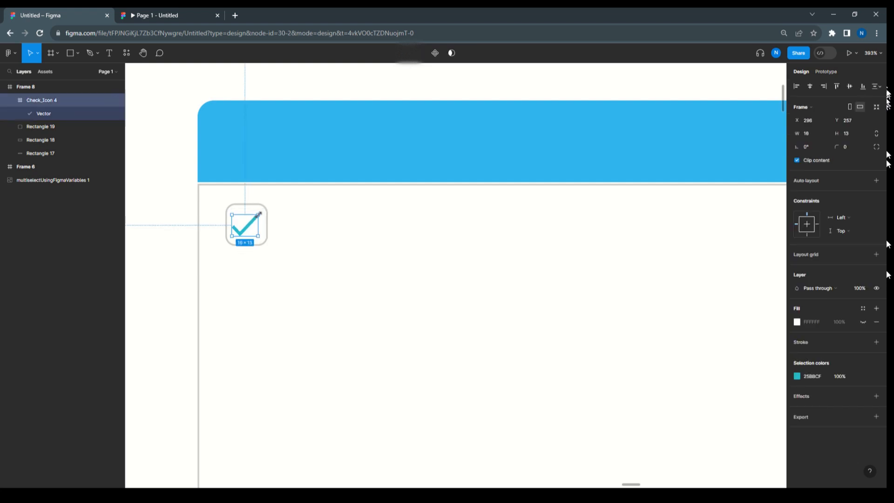
click(266, 226)
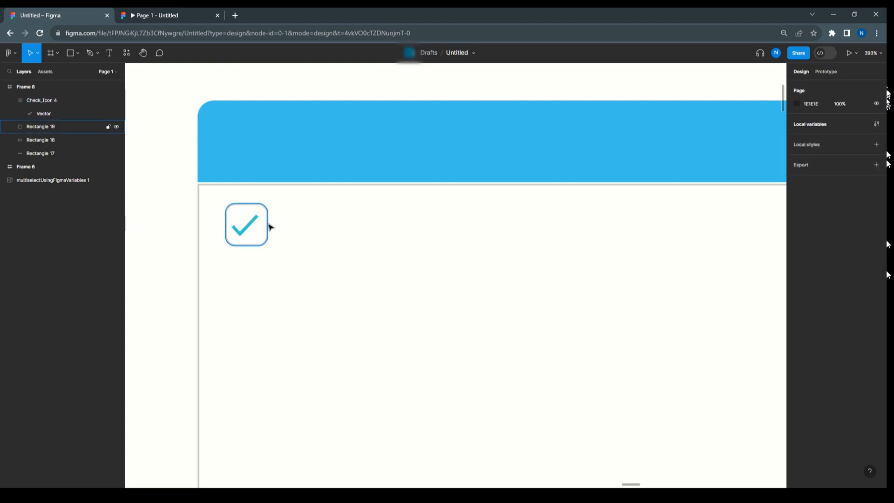
click(259, 228)
shift+click(255, 228)
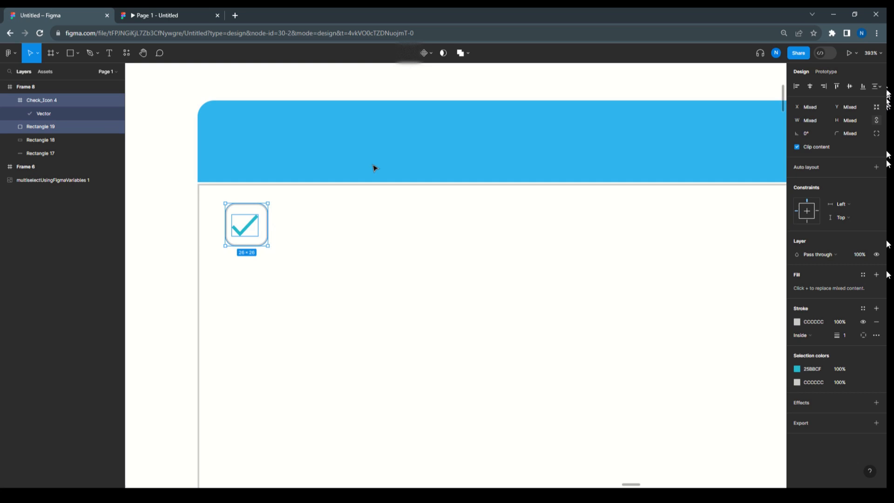
click(810, 86)
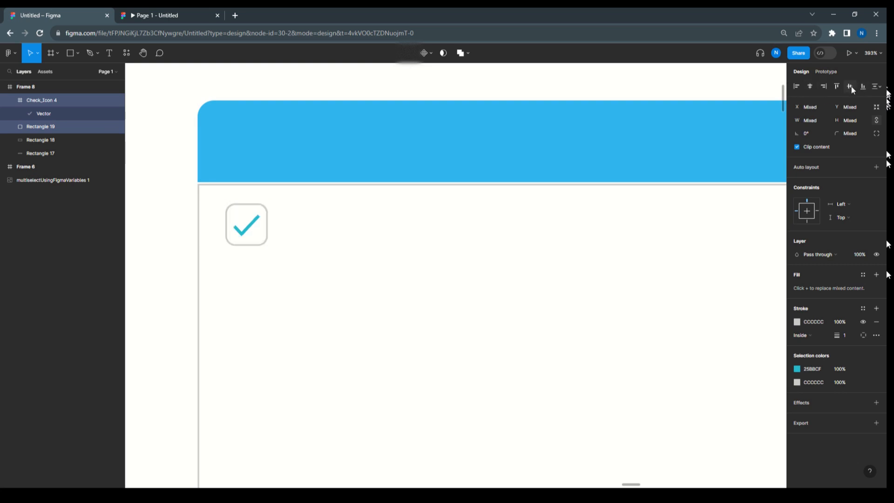
click(850, 86)
click(384, 276)
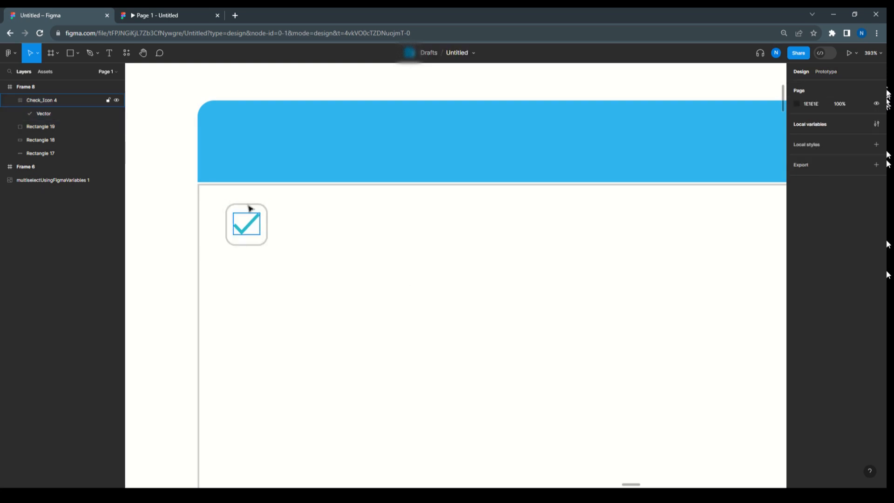
Add the text label List-1 beside the checkbox and position it level with the square
click(110, 53)
click(281, 218)
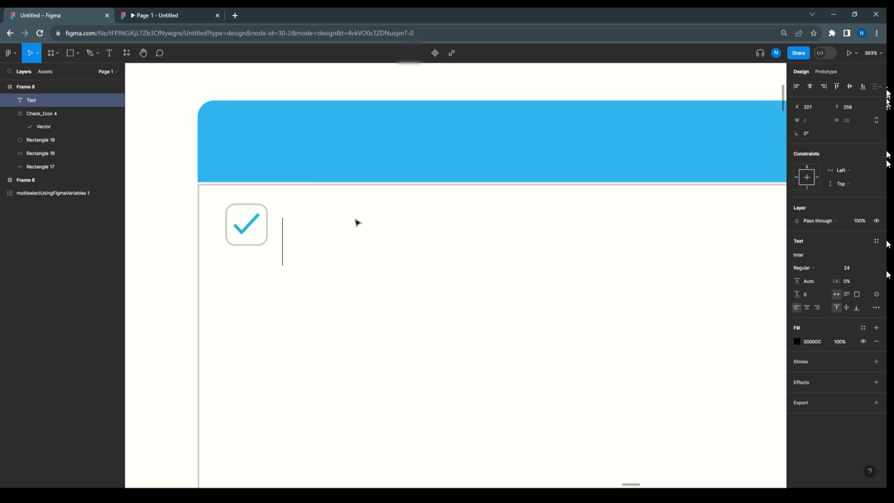
text(L)
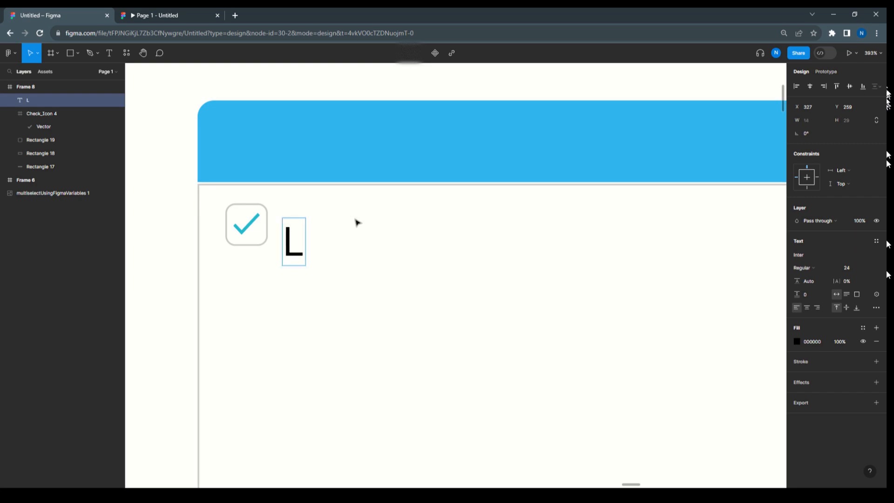
text(ist-)
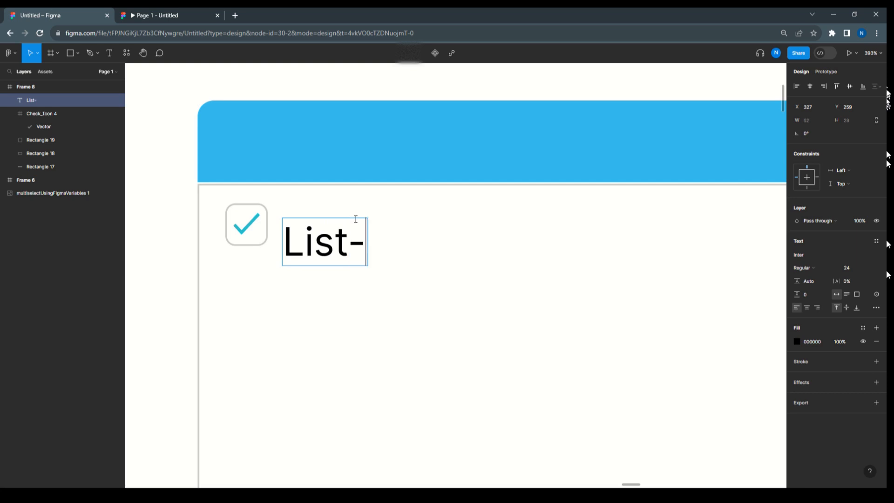
text(1)
key(Escape)
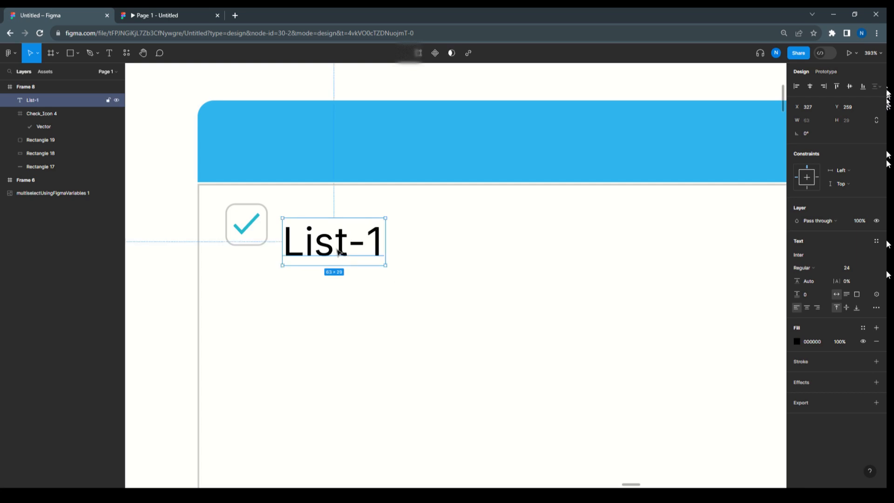
drag(342, 251, 340, 235)
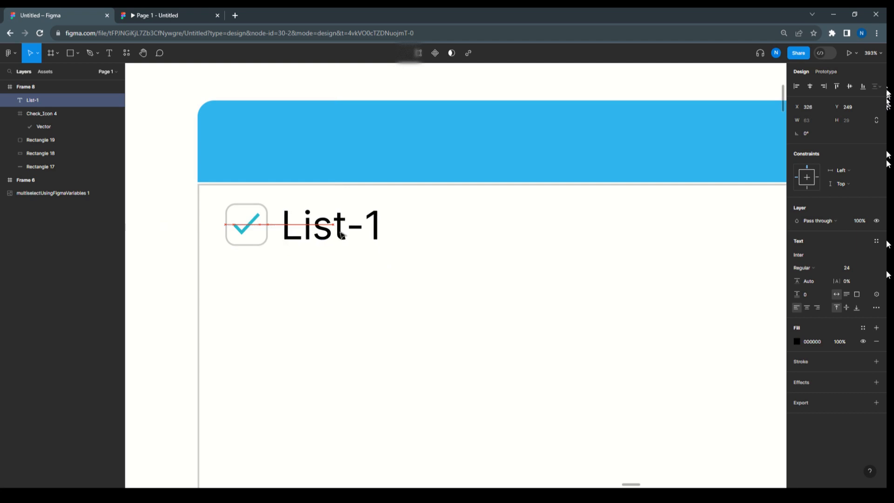
click(456, 252)
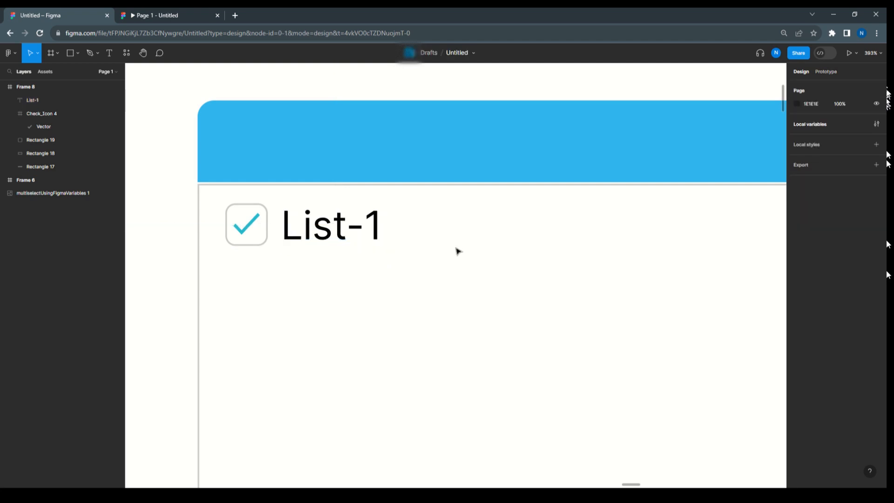
Recolor the checkbox square's stroke by sampling a teal from the check icon with the eyedropper
click(265, 246)
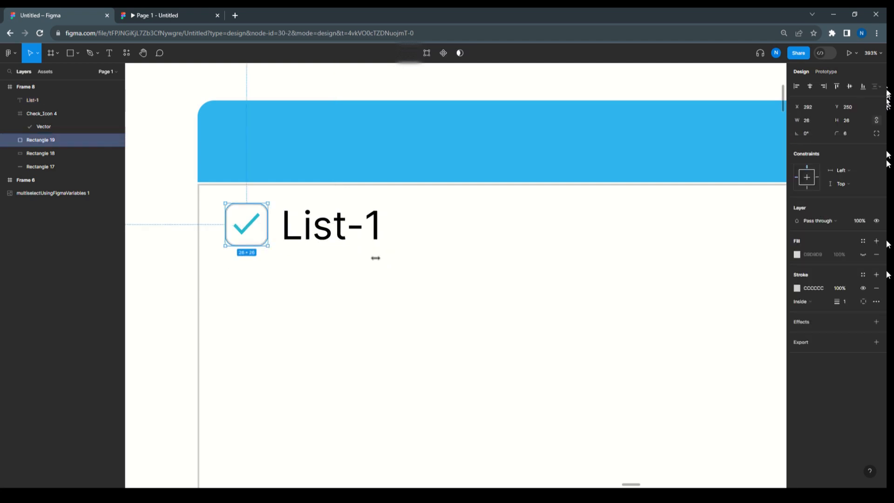
click(797, 287)
click(698, 389)
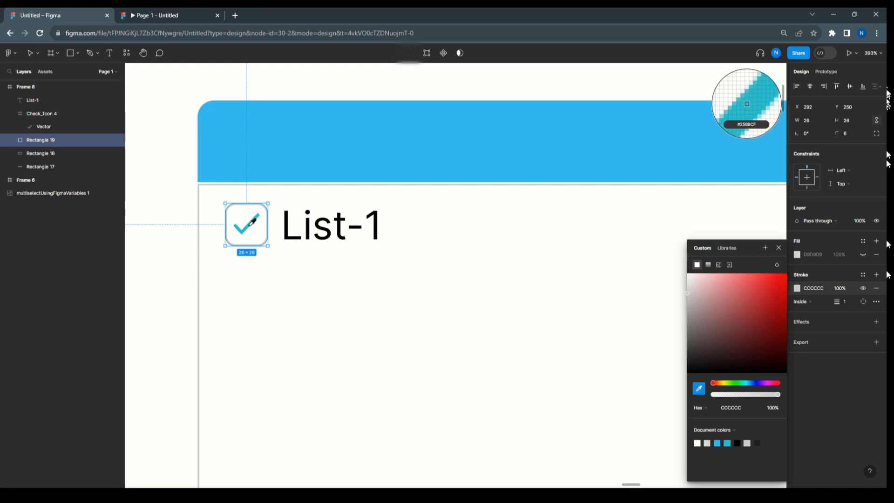
click(249, 227)
click(406, 254)
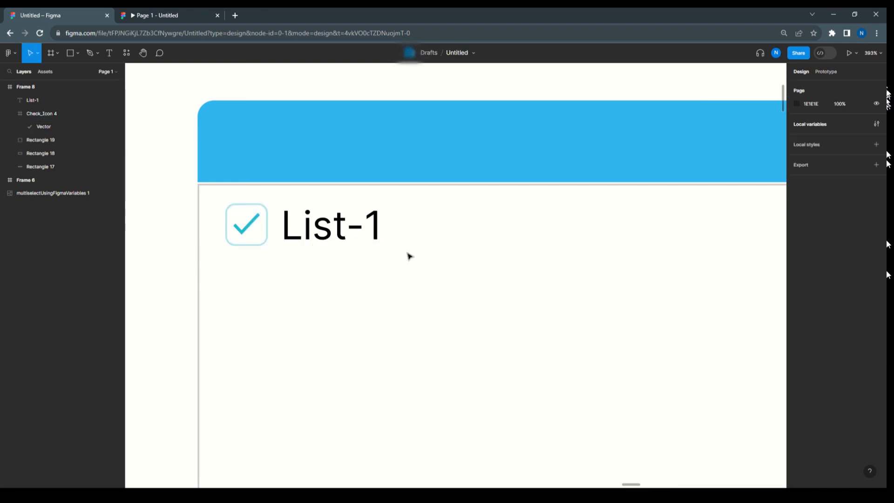
Darken the checkbox square's stroke to a deeper, more saturated teal close to the check icon's color
click(260, 244)
click(796, 288)
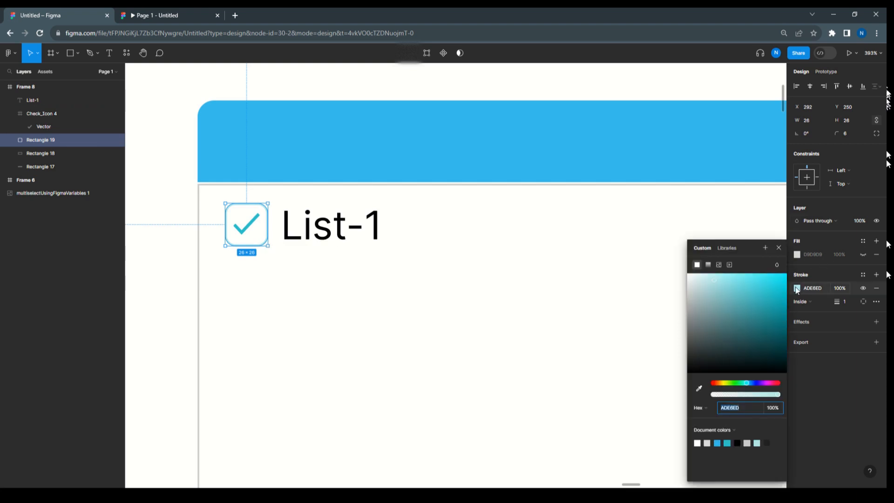
drag(715, 281, 731, 300)
click(586, 86)
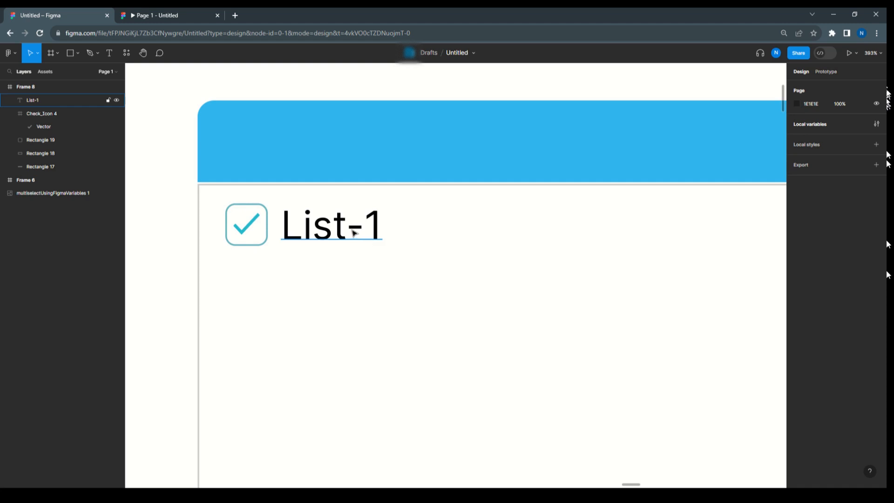
Rename the check icon's layer to Check1
click(248, 230)
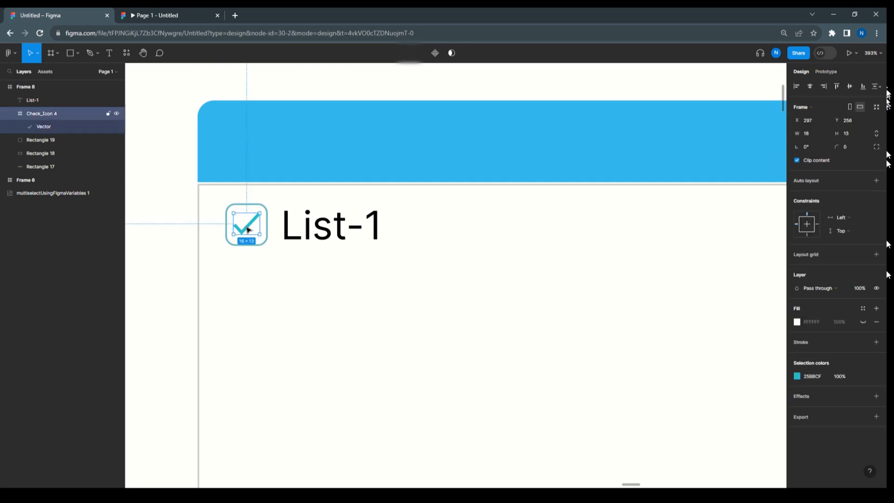
double_click(51, 113)
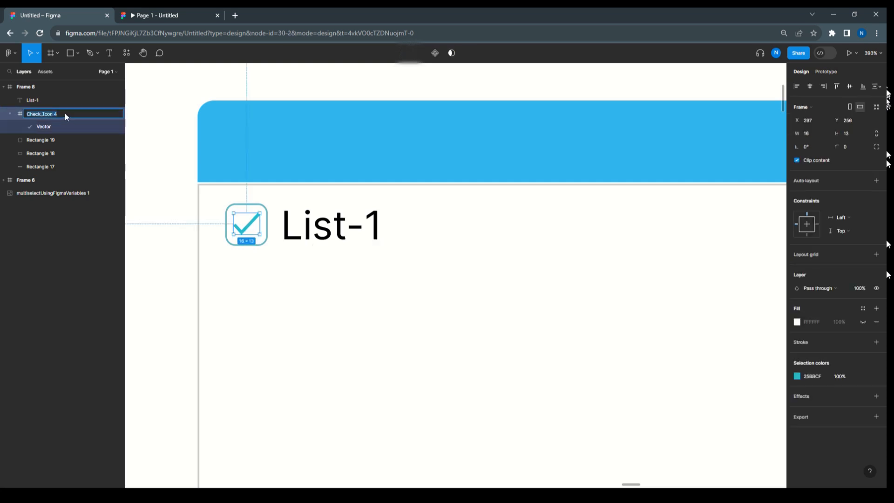
click(62, 112)
key(BackSpace)
text(1)
click(277, 311)
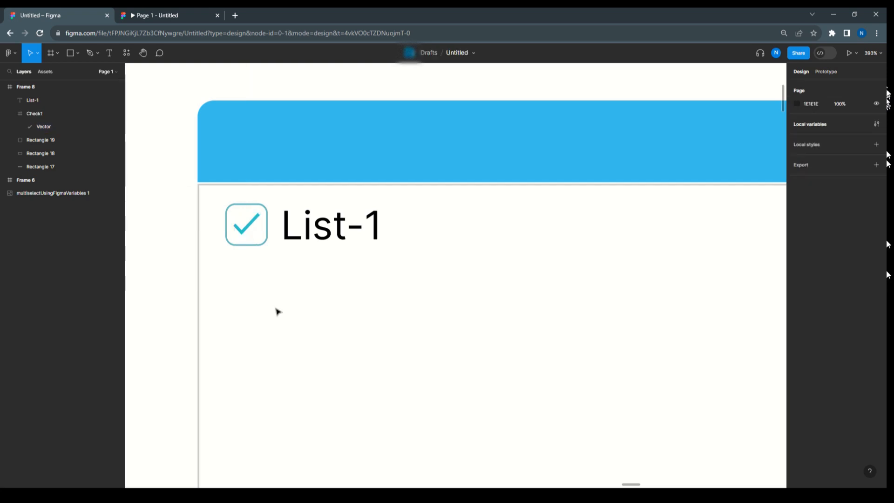
Group the checkbox square, the check icon and the text label, and name the group List-1
click(431, 270)
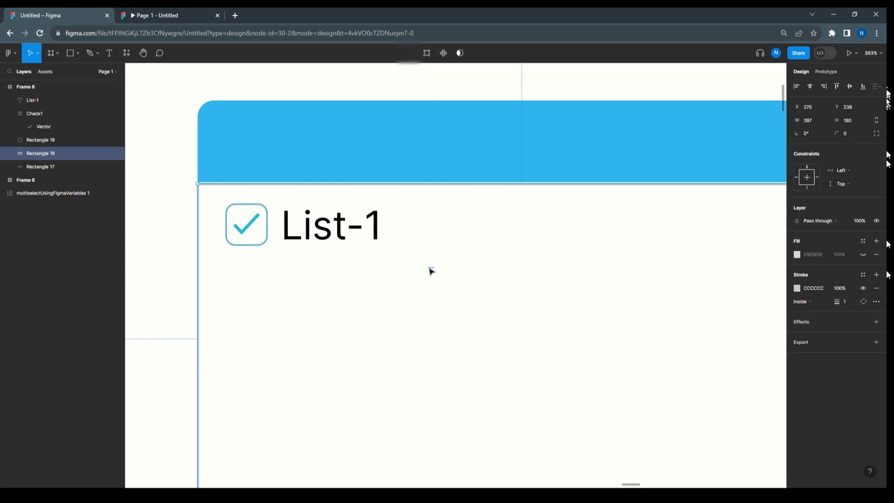
click(260, 232)
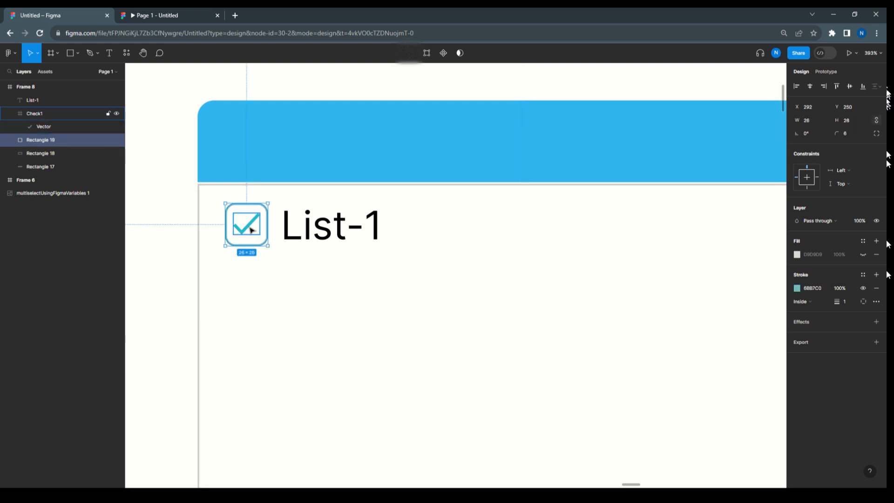
shift+click(254, 230)
shift+click(315, 237)
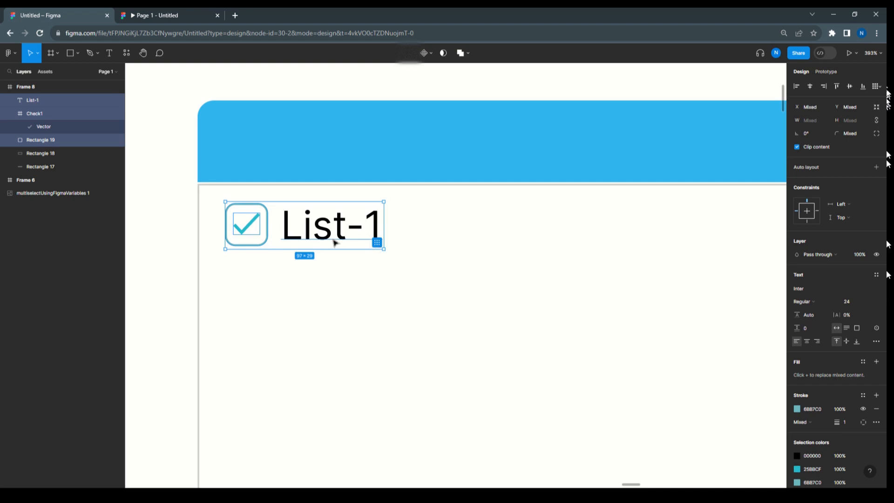
key(ctrl+g)
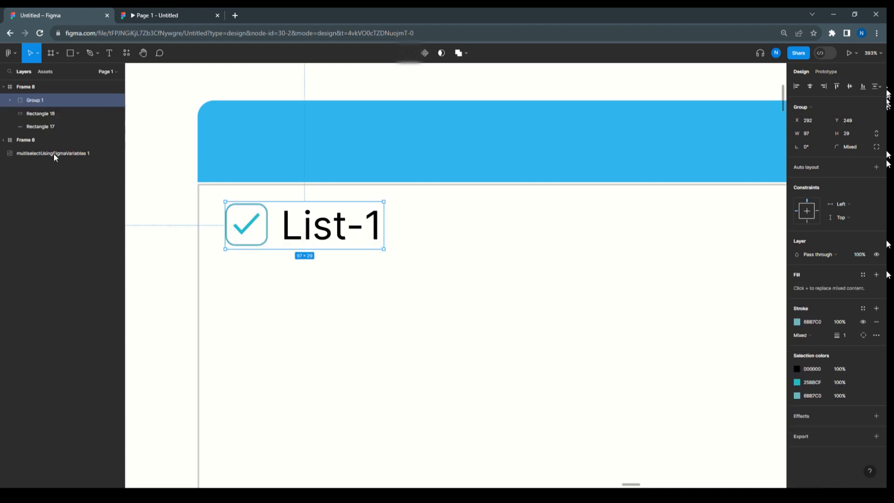
double_click(37, 100)
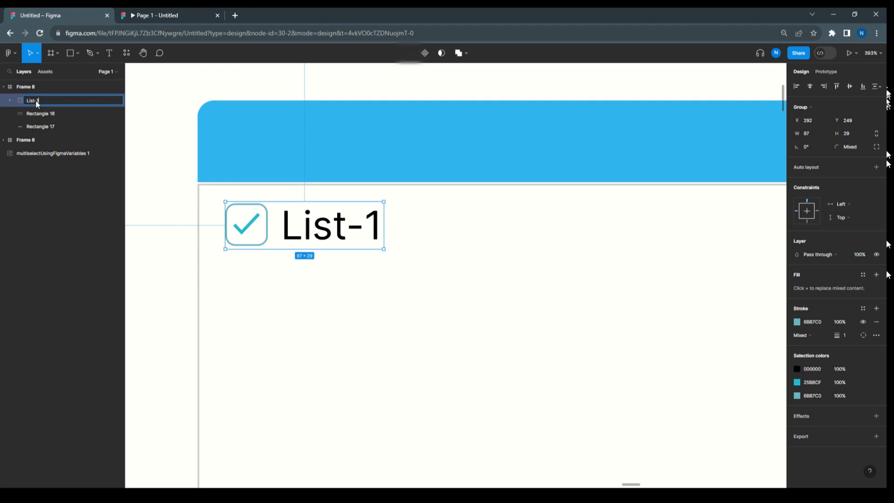
click(309, 233)
double_click(308, 233)
double_click(307, 232)
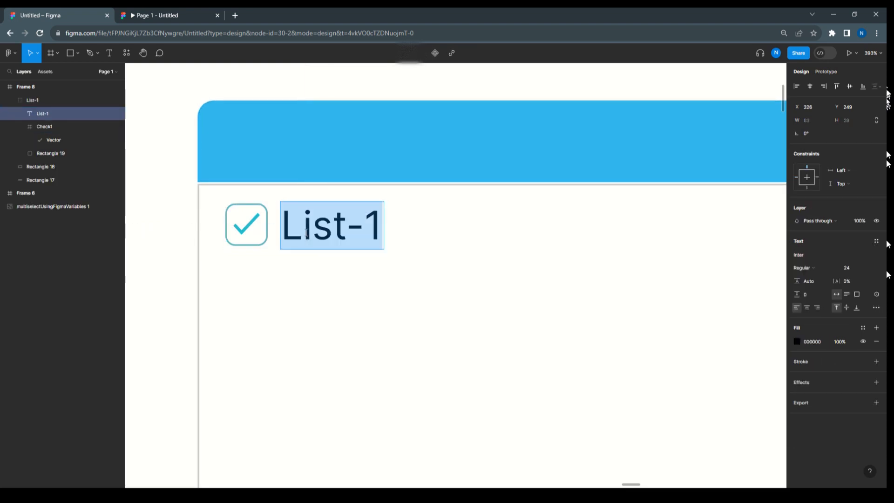
key(Escape)
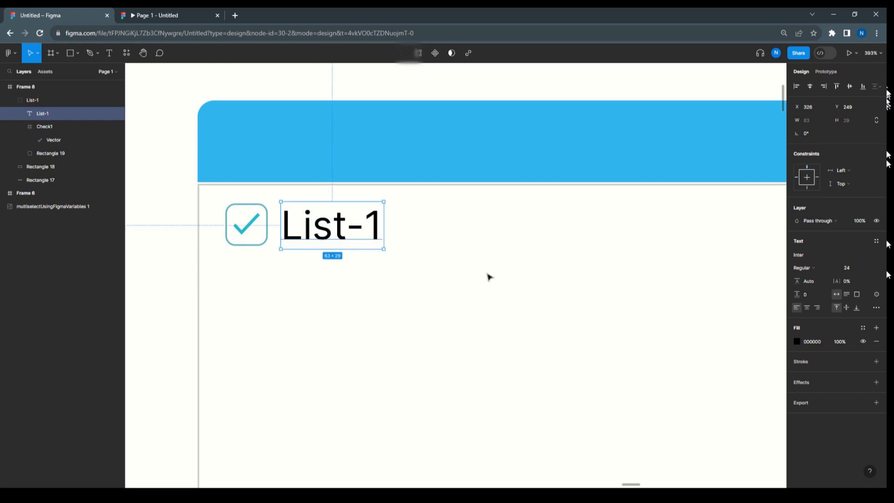
click(163, 184)
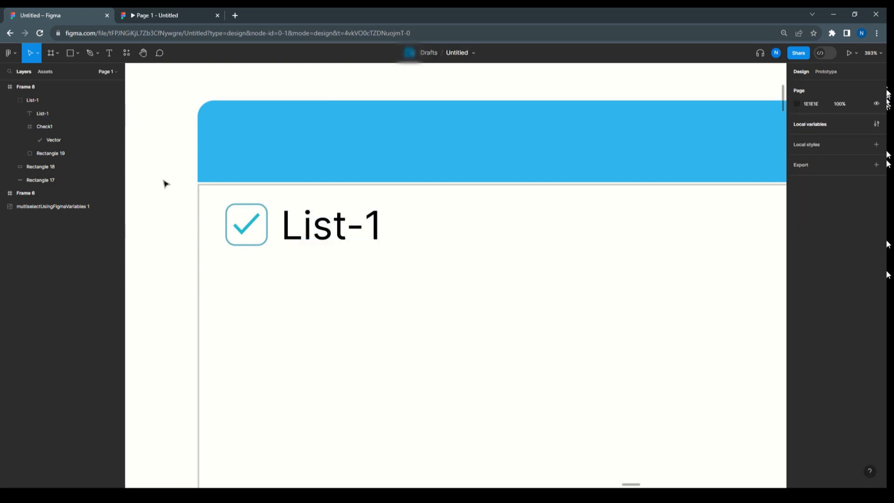
click(300, 238)
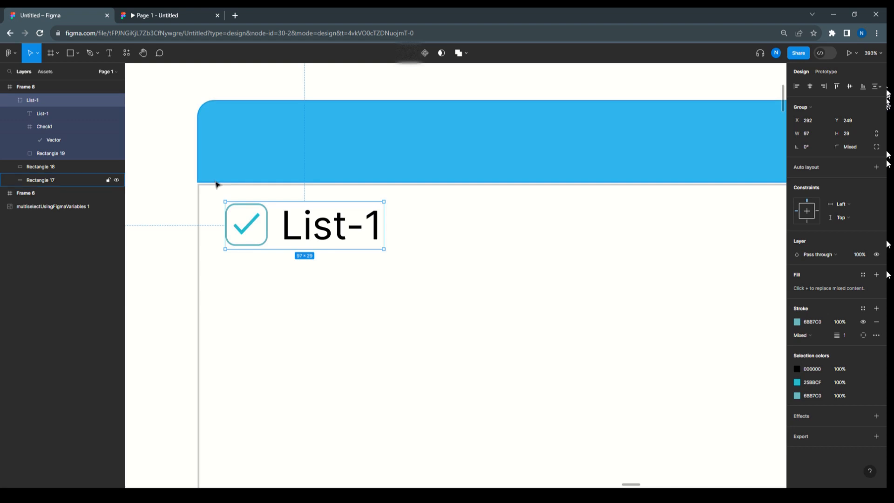
click(169, 222)
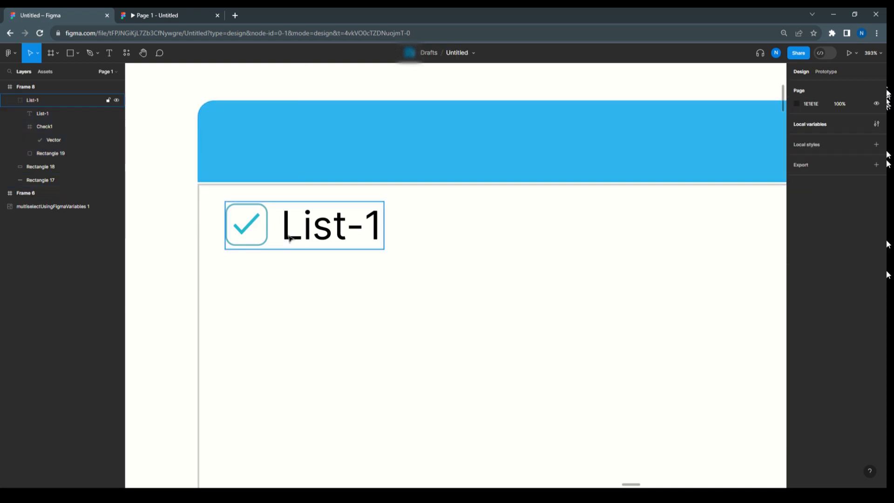
Duplicate the List-1 group straight below the original, keeping X at 292 and placing the copy at Y 288
click(298, 239)
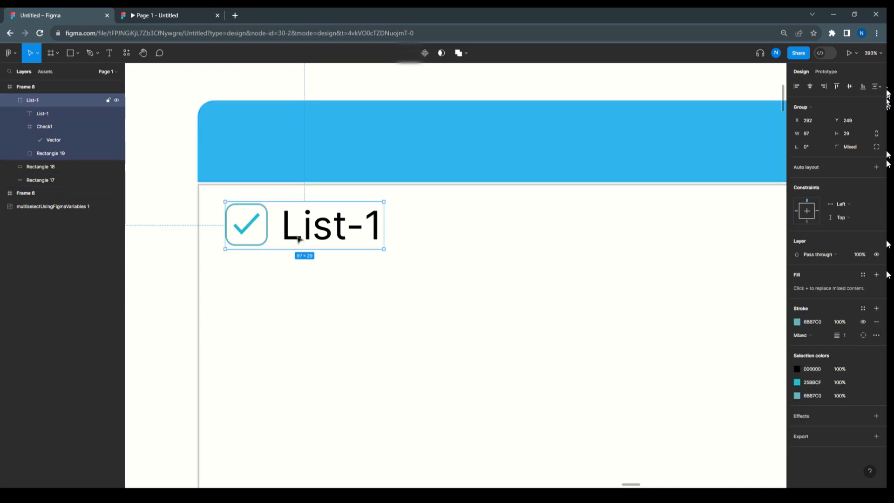
drag(298, 239, 298, 287)
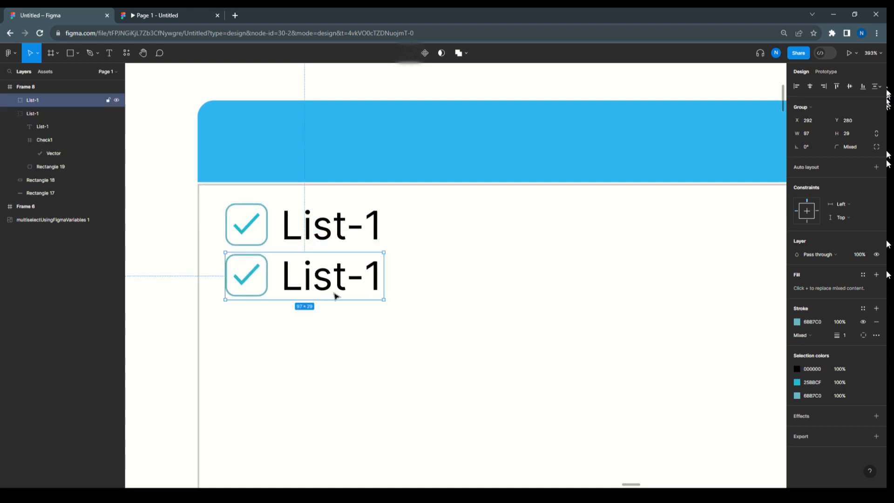
key(shift+Down)
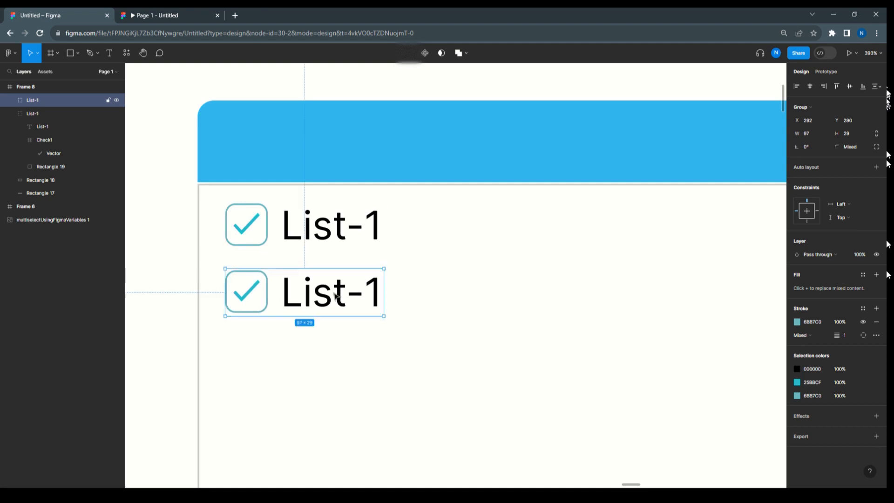
key(Up)
key(Up)
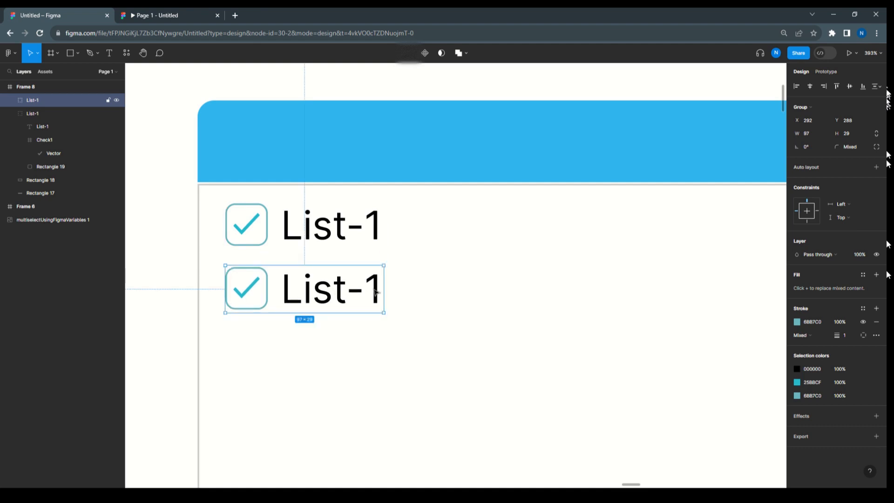
Change the text label of the duplicated item to List-2
double_click(375, 292)
double_click(374, 290)
click(385, 290)
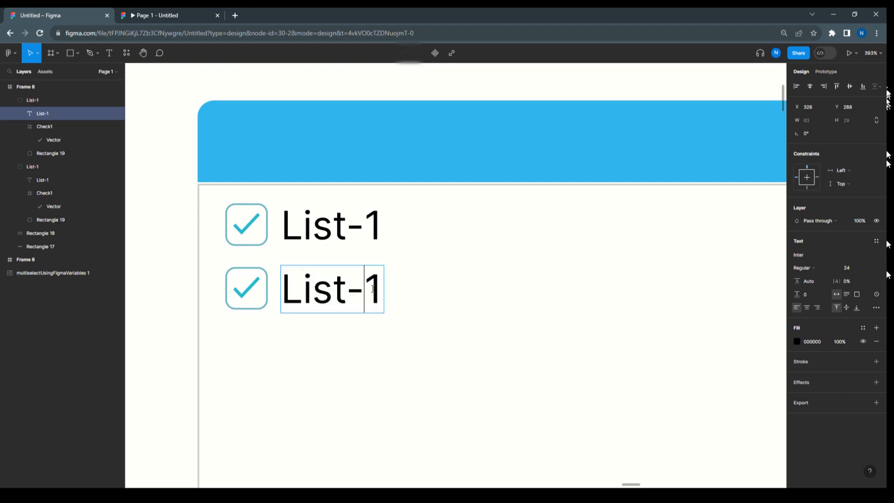
key(shift+Left)
text(2)
Rename the second item's group to List-2 and its check icon layer to Check2
click(38, 99)
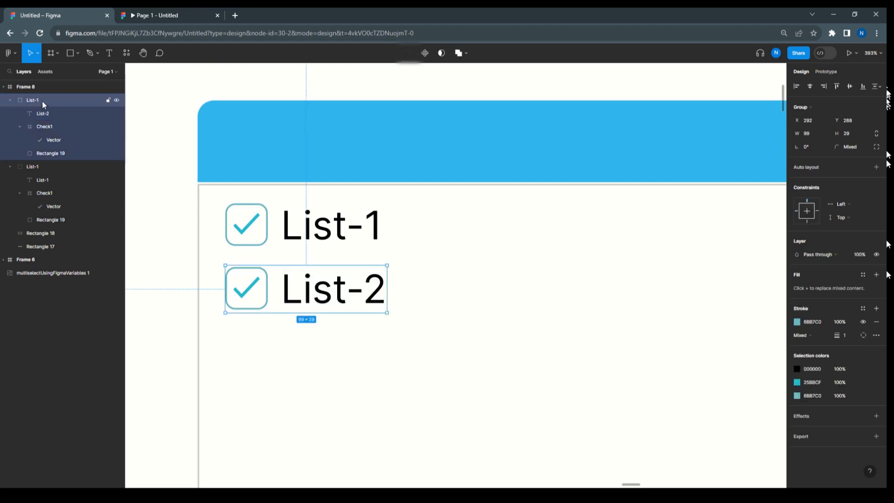
double_click(42, 99)
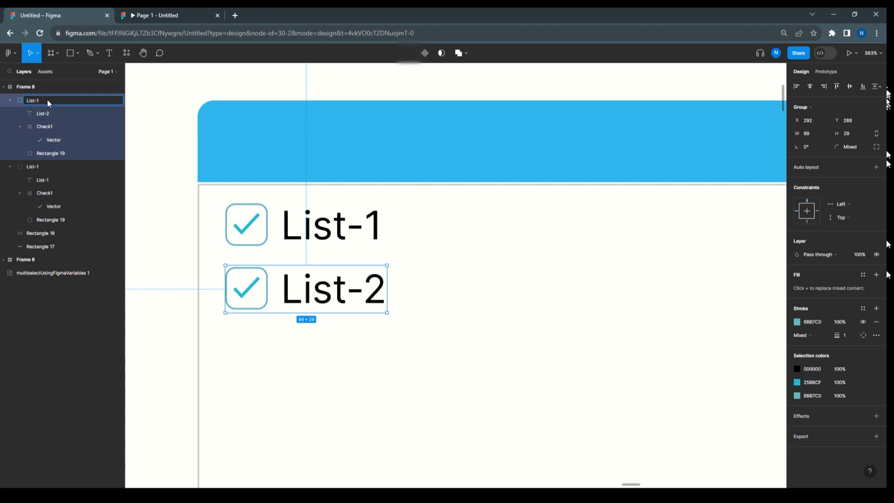
text(List-2)
double_click(53, 125)
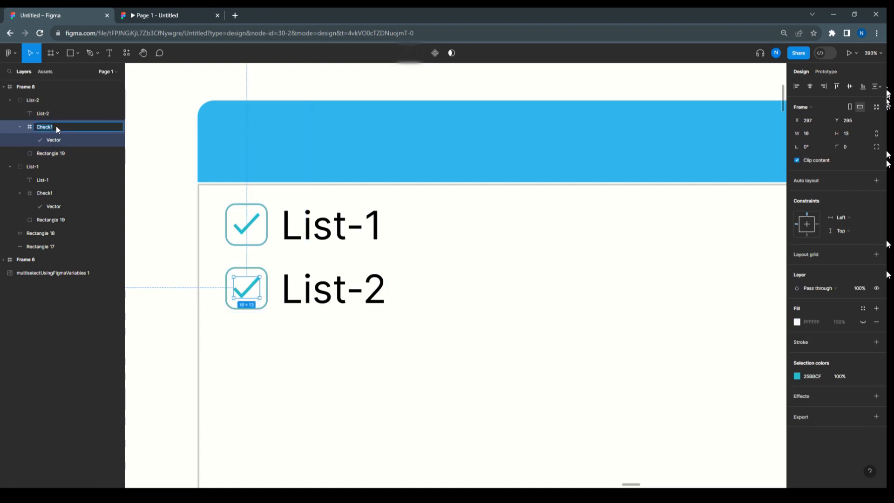
click(56, 126)
Duplicate the List-2 group straight below itself with the same spacing, placing the copy at Y 327
click(33, 99)
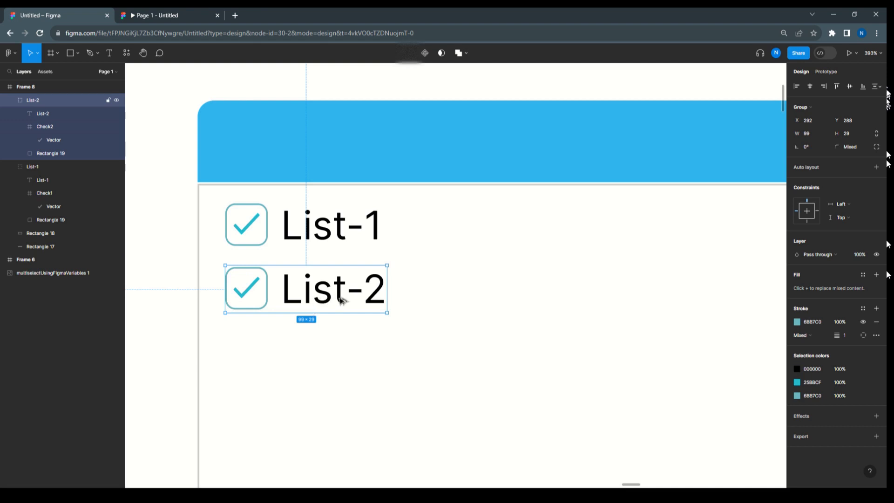
drag(342, 300, 342, 346)
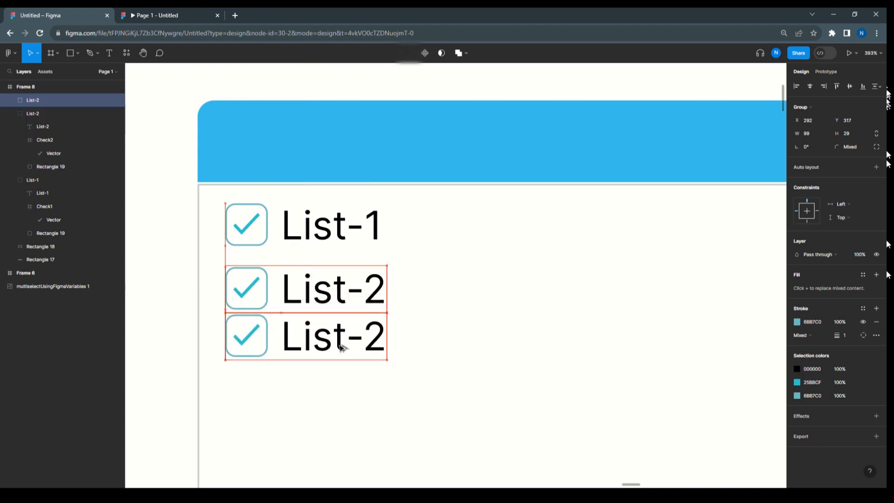
key(shift+Down)
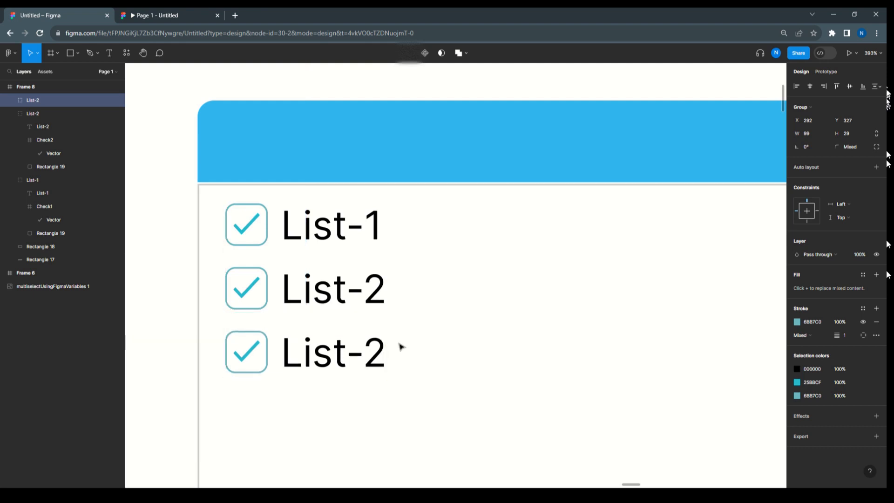
Change the third item's text label to List-3 and rename its group to List-3
double_click(378, 357)
double_click(378, 357)
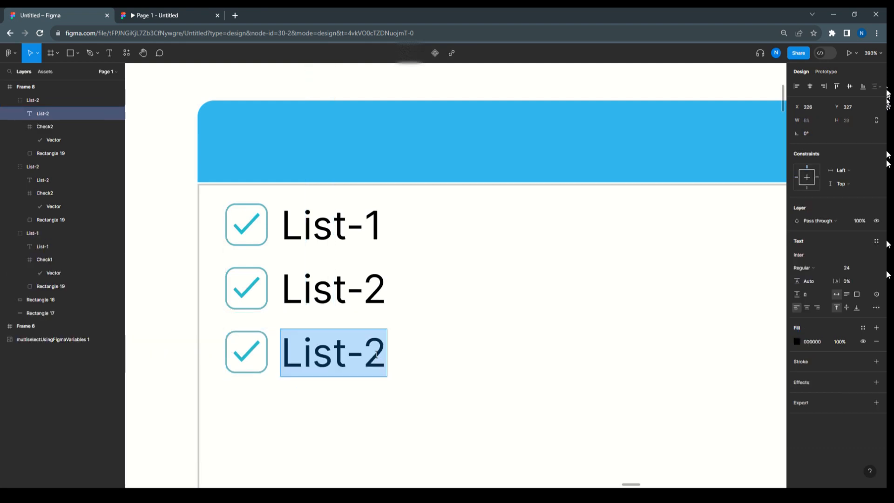
double_click(383, 353)
text(3)
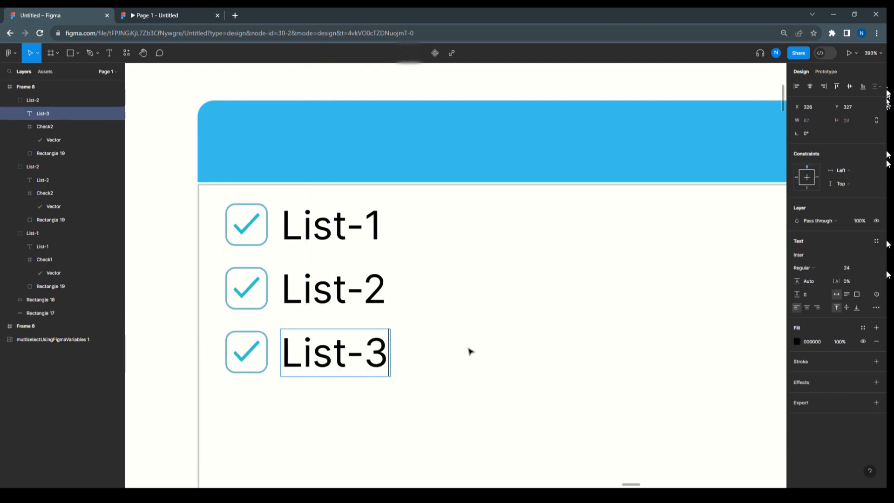
click(35, 99)
double_click(35, 100)
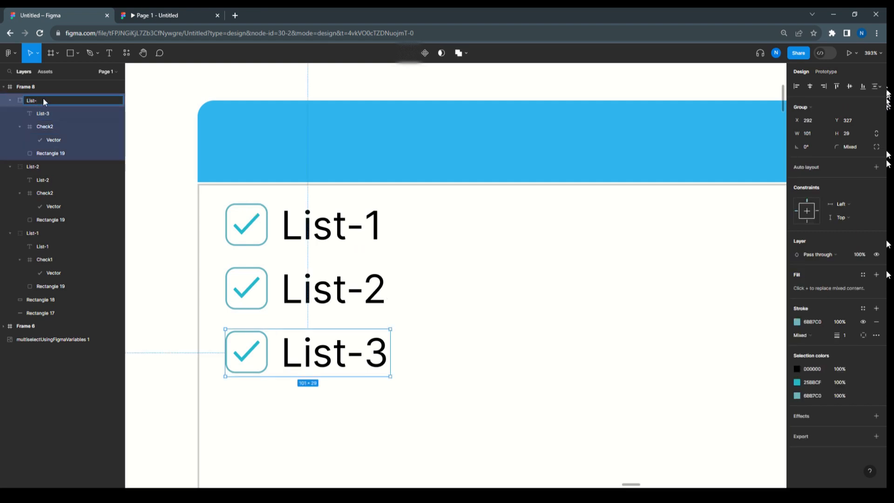
text(List-3)
click(152, 266)
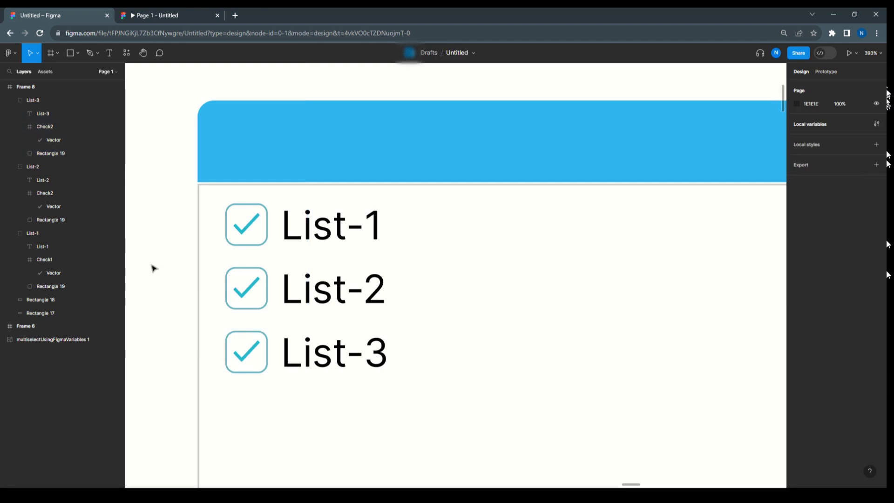
Shorten the outlined list box from its lower edge to 397 × 135 so it fits the three items
scroll(292, 249, down, 3)
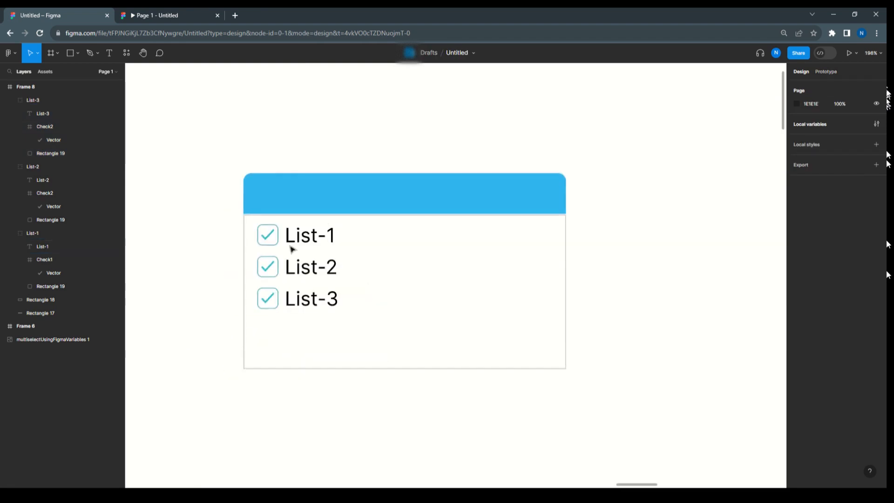
click(404, 369)
drag(404, 369, 407, 322)
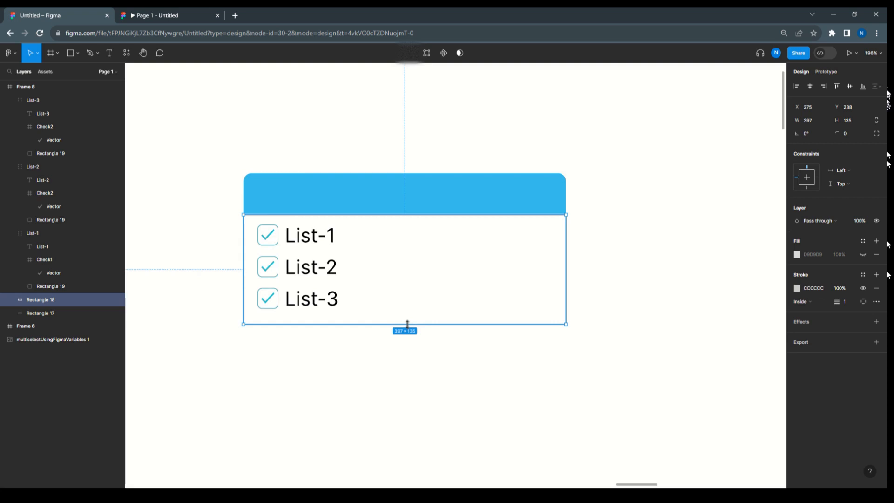
click(617, 206)
scroll(398, 242, up, 5)
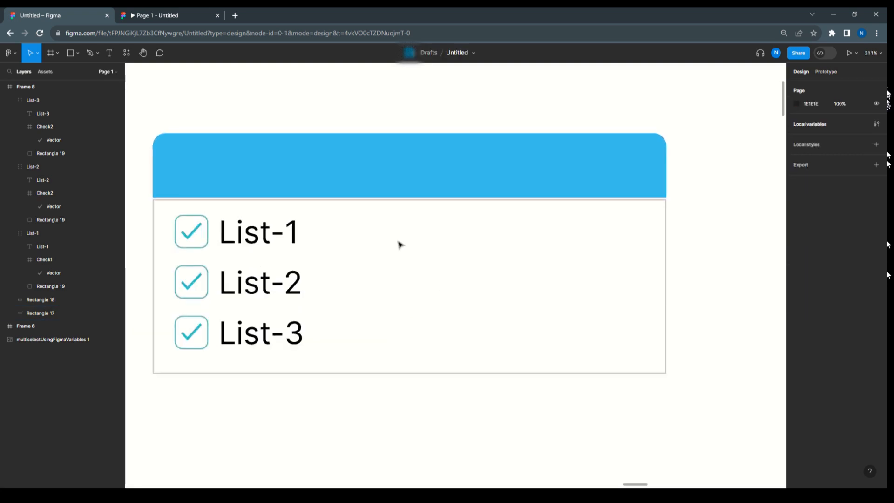
click(249, 238)
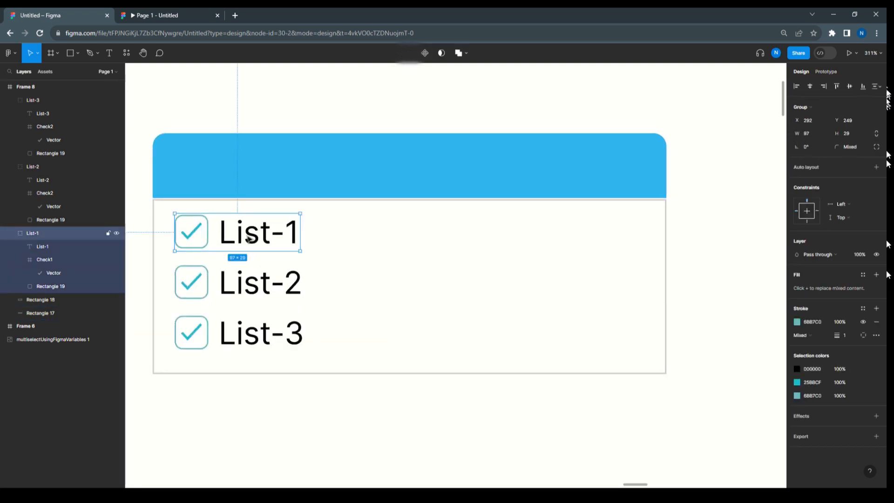
click(261, 282)
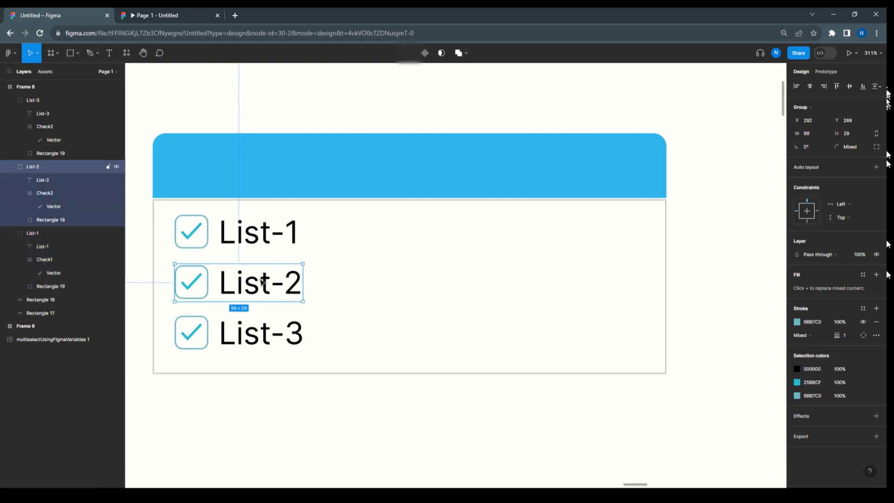
click(262, 334)
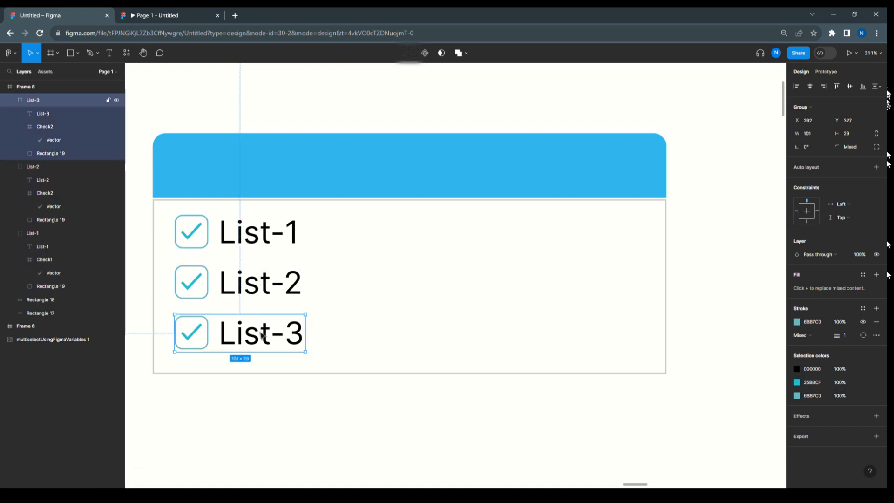
click(730, 249)
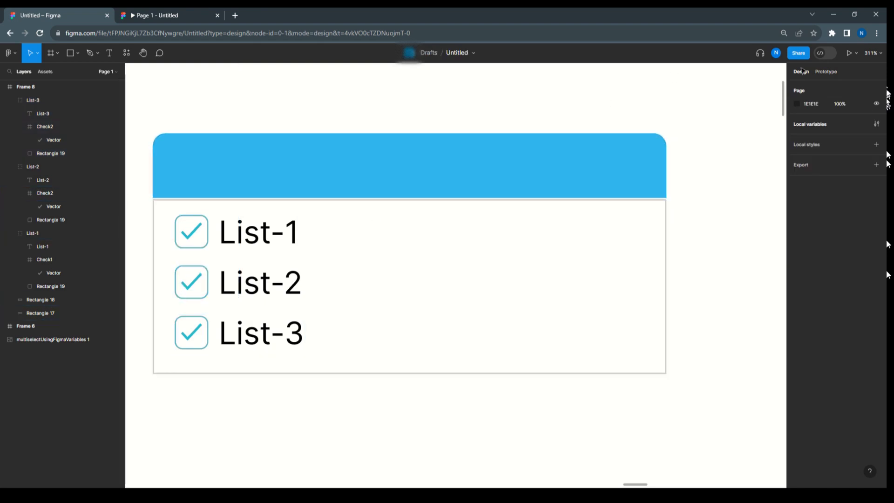
Create a new local variable collection and name it Multiselect
click(814, 126)
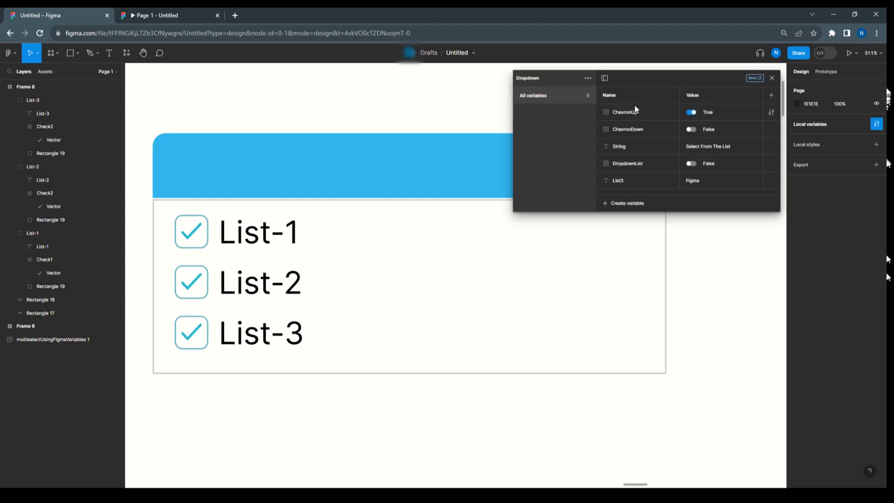
click(588, 79)
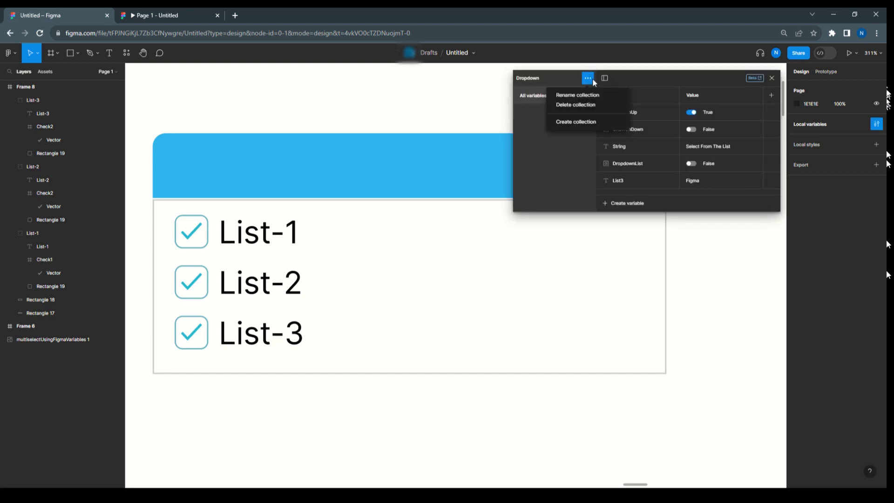
click(577, 121)
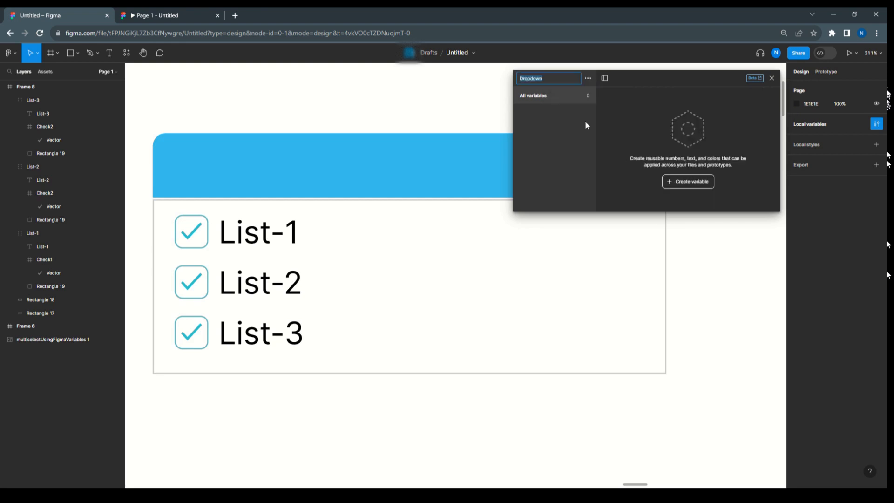
double_click(543, 77)
text(Multiselect)
key(Return)
Add a Boolean variable named Check1 to the Multiselect collection
click(688, 184)
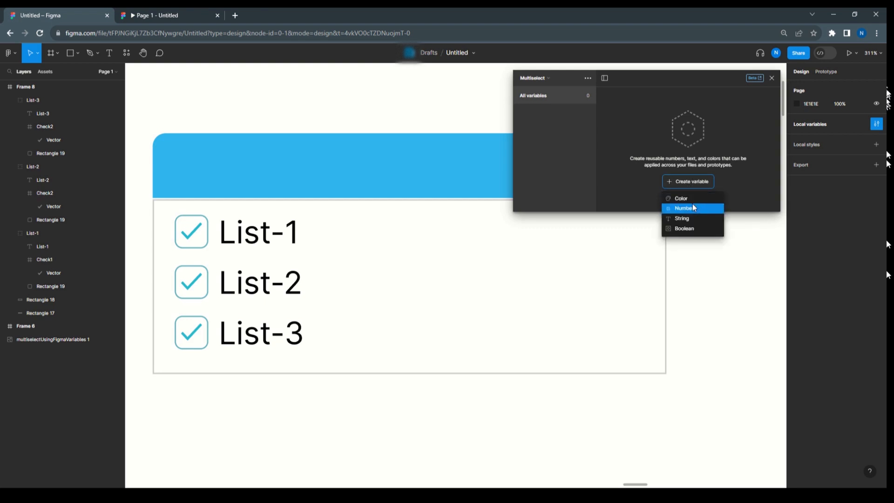
click(697, 228)
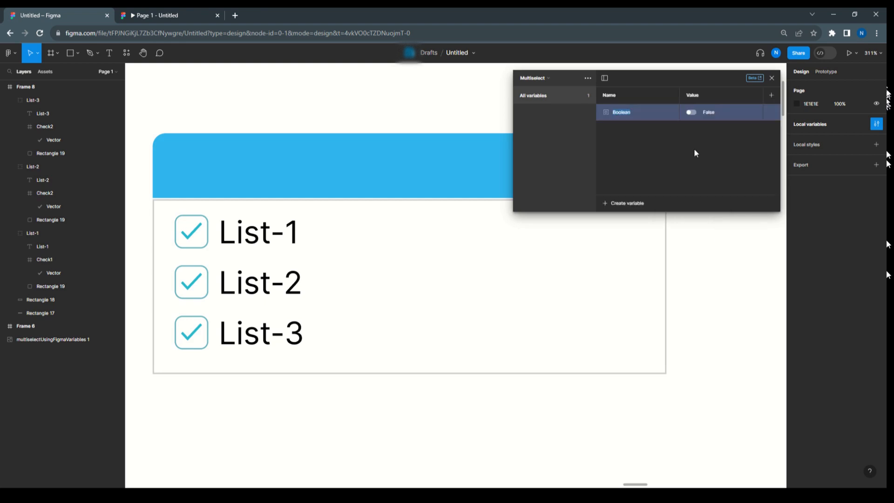
text(Check1)
Duplicate the Check1 variable twice and rename the copies Check2 and Check3
right_click(650, 113)
click(662, 137)
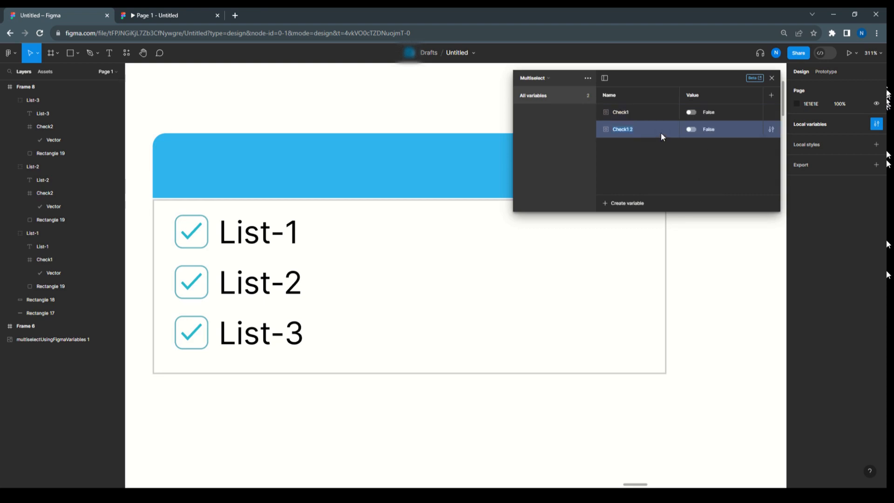
click(631, 130)
right_click(662, 122)
click(676, 149)
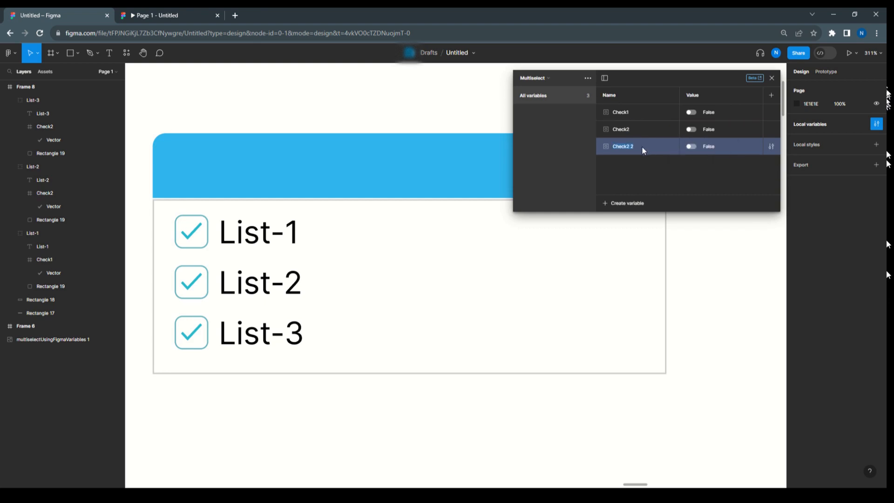
click(636, 147)
Bind the visibility of List-1's check icon frame to the Check1 variable
click(195, 237)
double_click(195, 237)
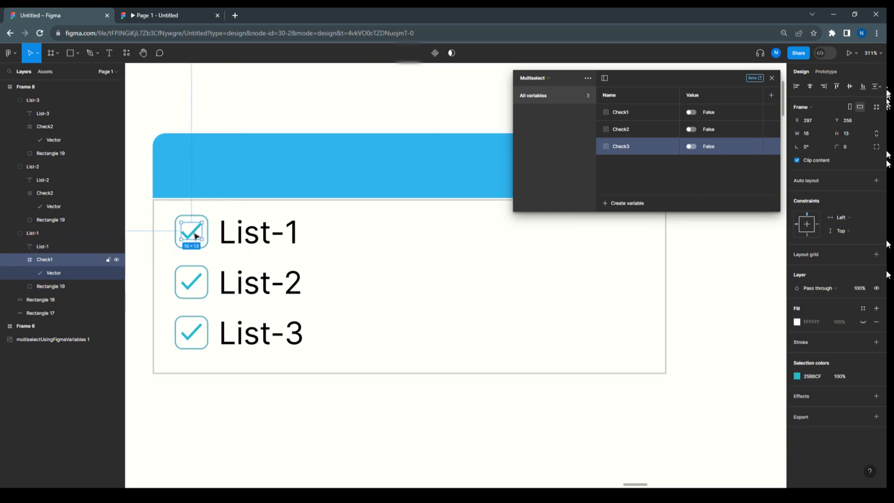
click(876, 288)
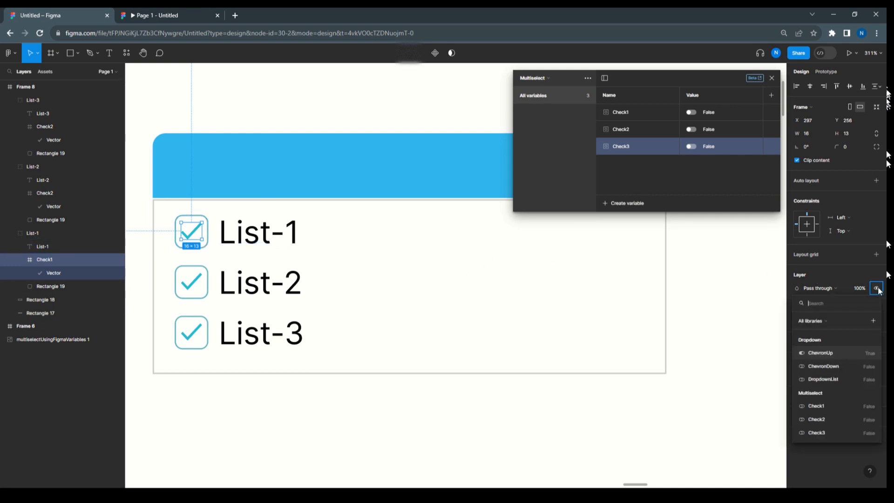
click(825, 405)
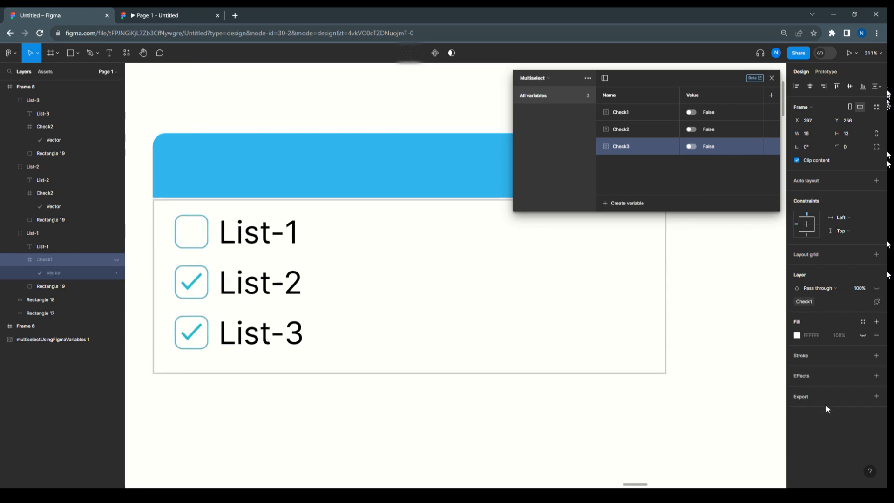
Bind the visibility of List-2's check icon frame to the Check2 variable
double_click(193, 286)
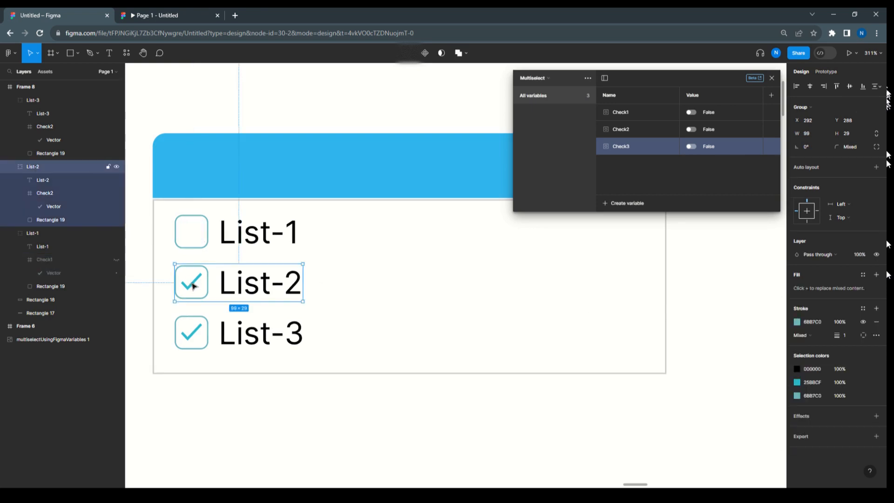
click(877, 288)
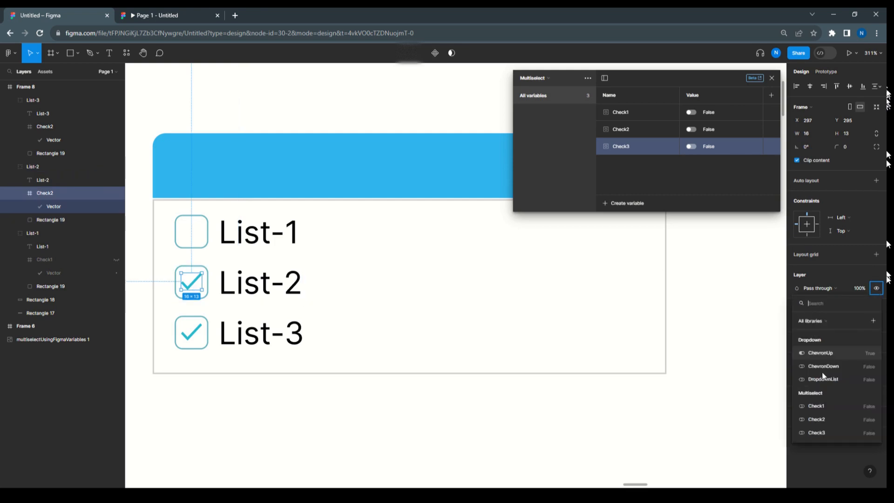
click(817, 418)
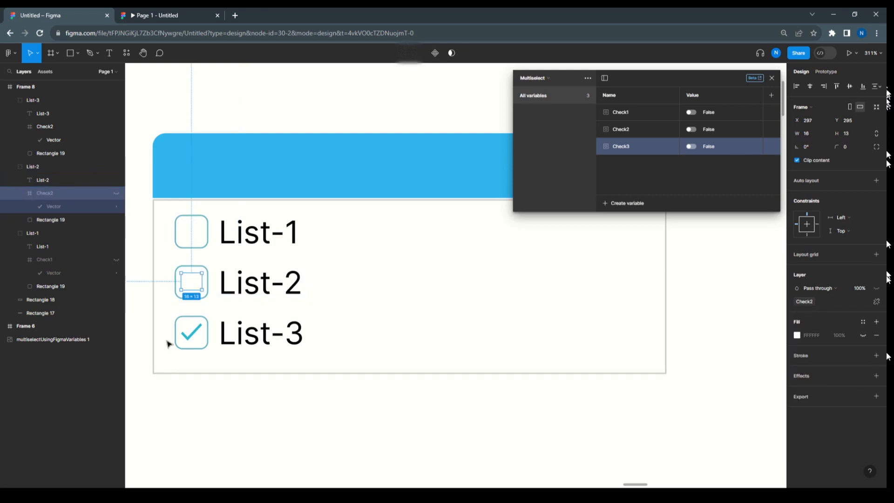
Bind the visibility of List-3's check icon frame to the Check3 variable and close the variables window
double_click(193, 337)
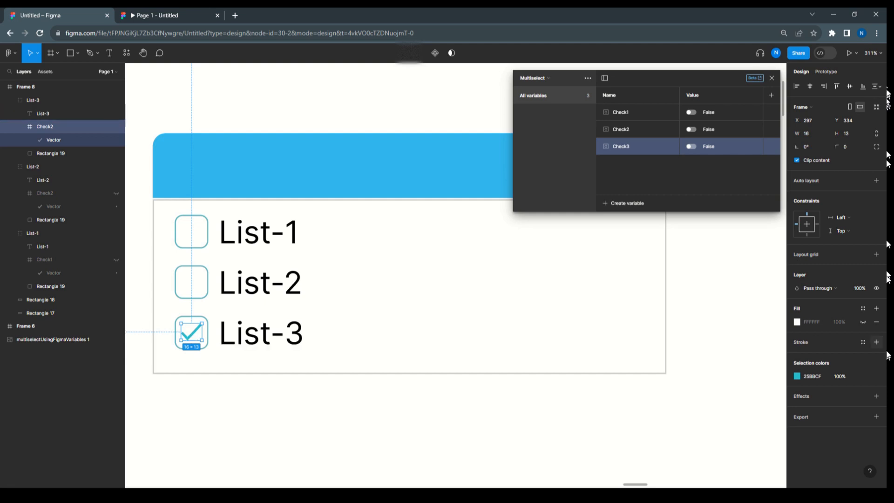
click(876, 289)
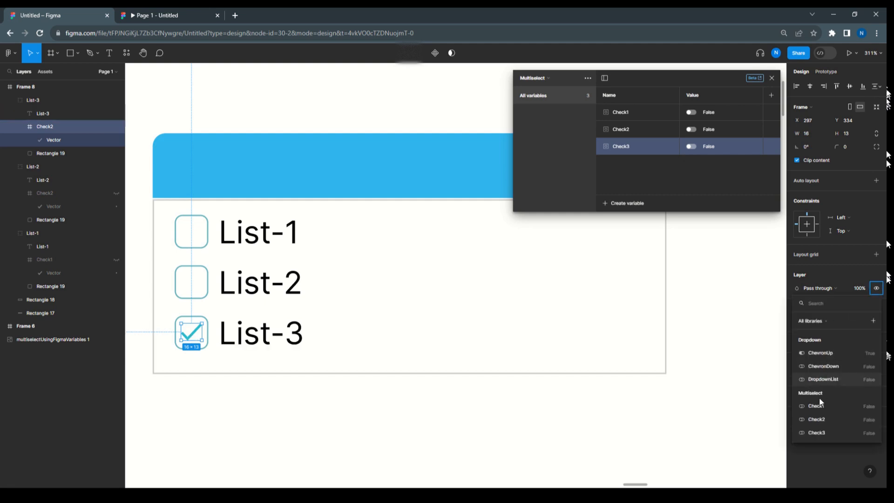
click(819, 429)
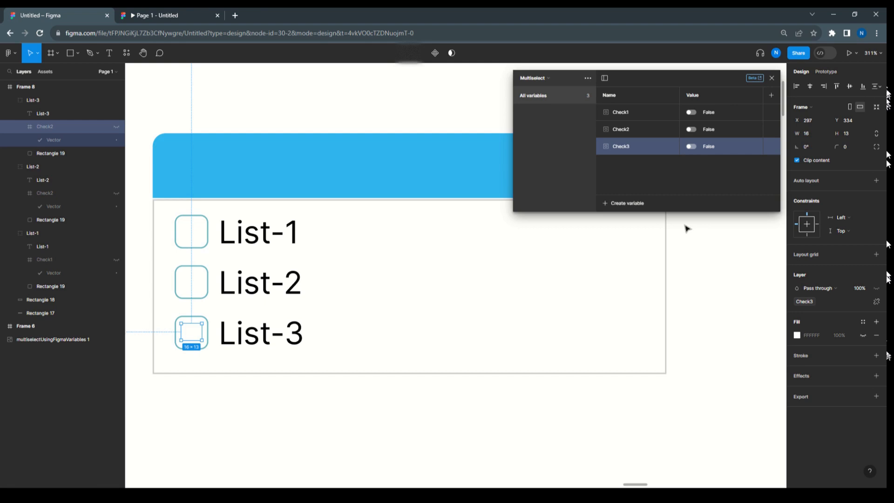
click(686, 228)
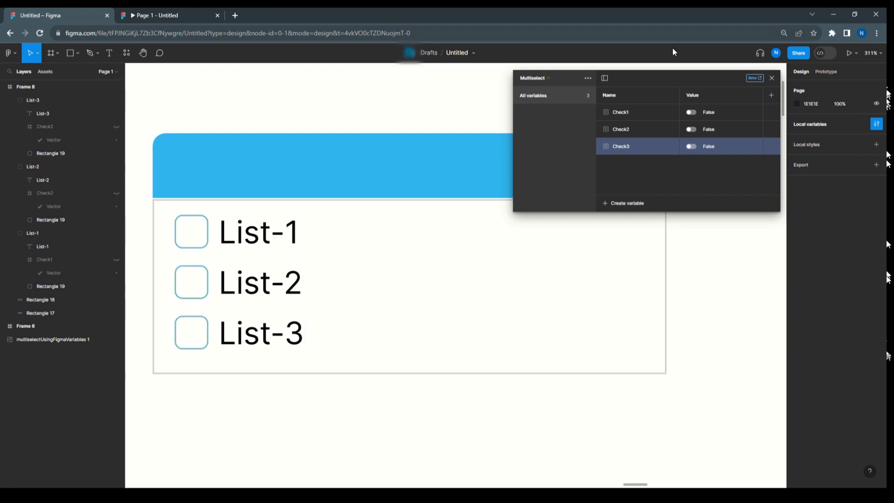
click(771, 78)
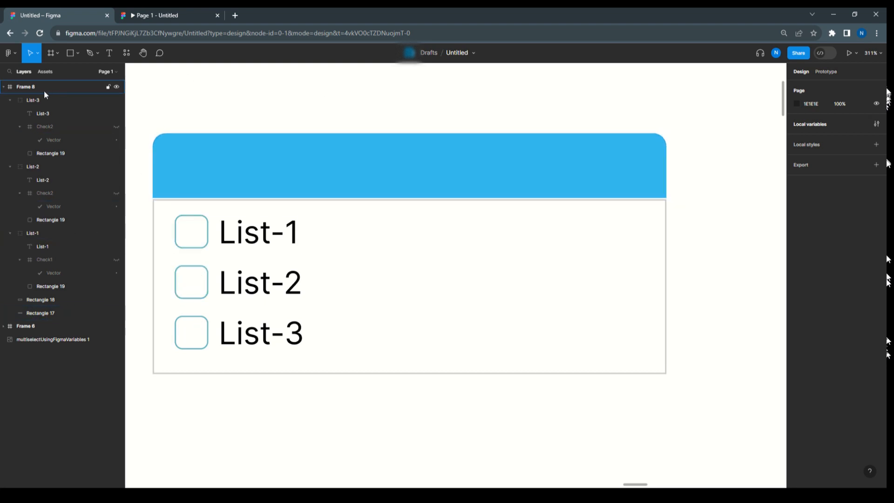
Add a white size 24 text layer reading A on the blue header rectangle
click(234, 166)
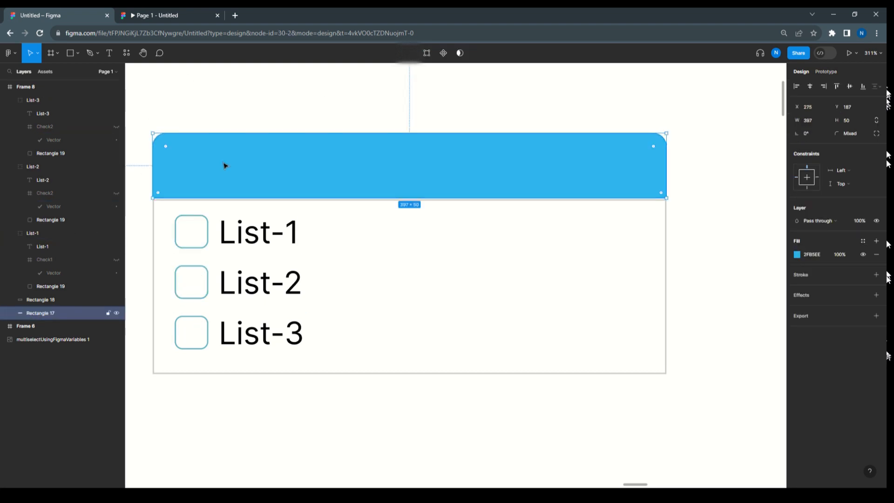
click(111, 53)
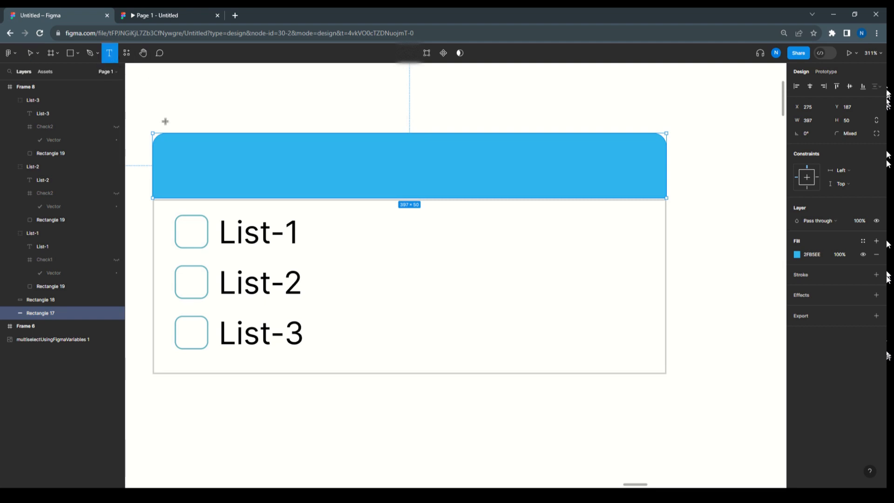
click(182, 163)
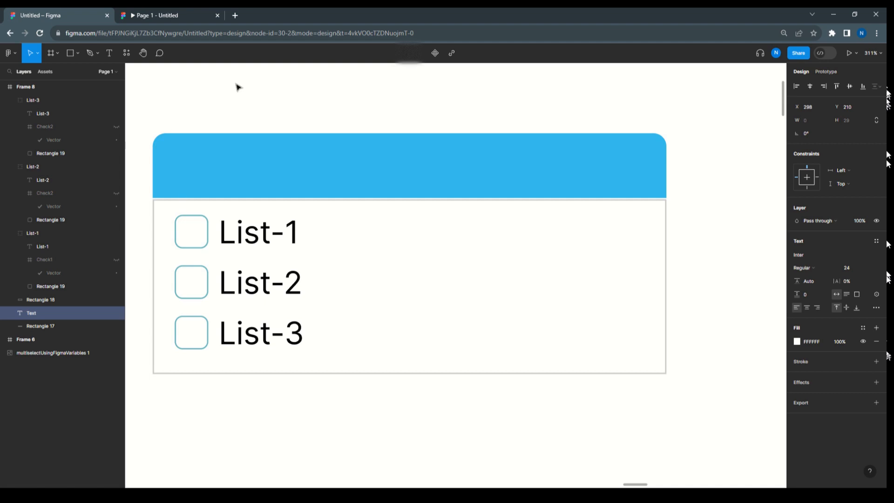
text(A)
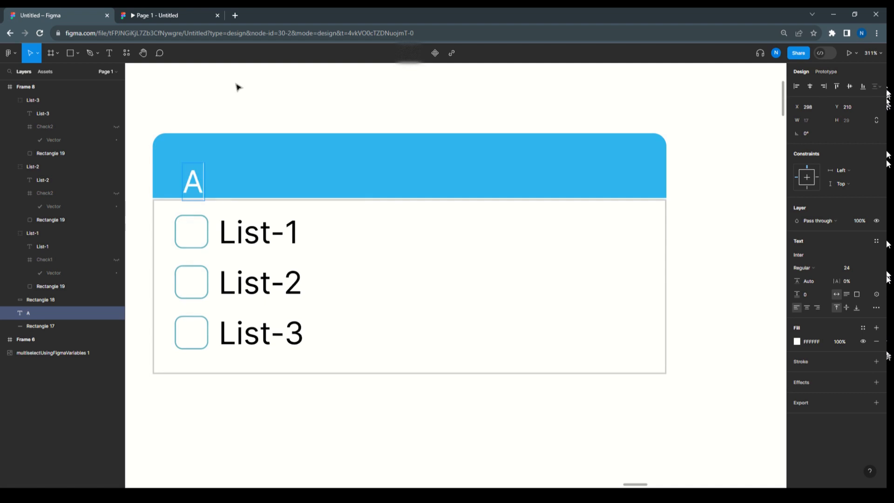
key(Escape)
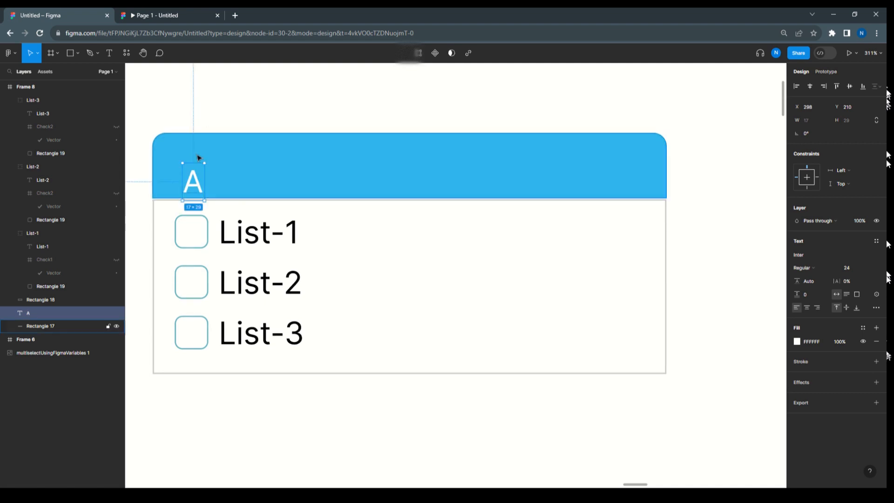
Reposition the A at X 299, Y 198 in the header and place a copy reading B beside it at X 316
drag(197, 179, 221, 166)
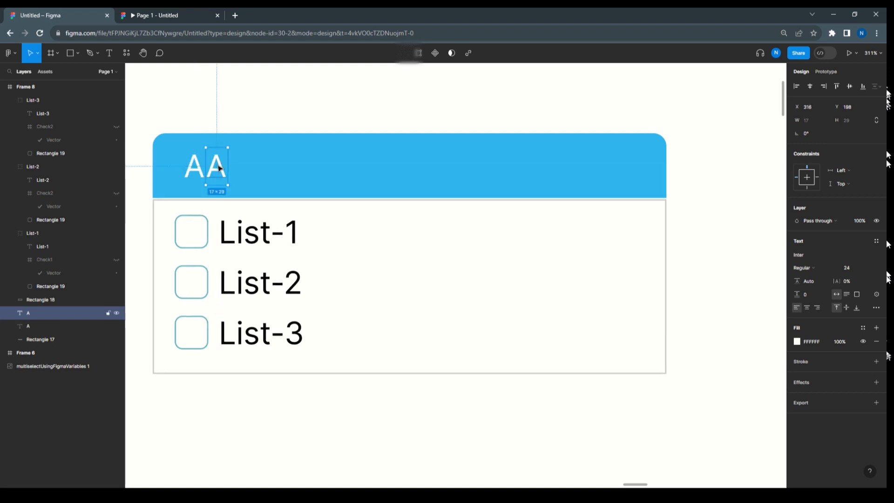
double_click(218, 166)
text(B)
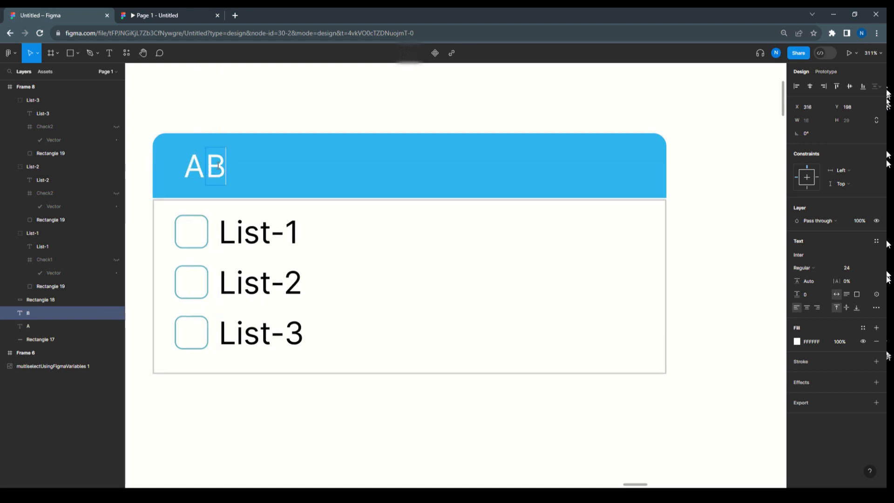
key(Escape)
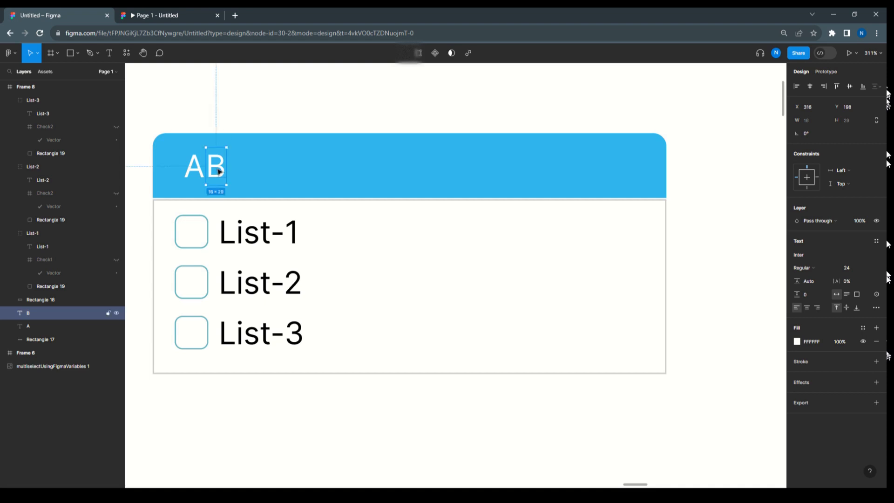
Duplicate the B text layer beside itself at X 332, Y 198 and change the copy's text to C
drag(225, 167, 242, 169)
double_click(241, 166)
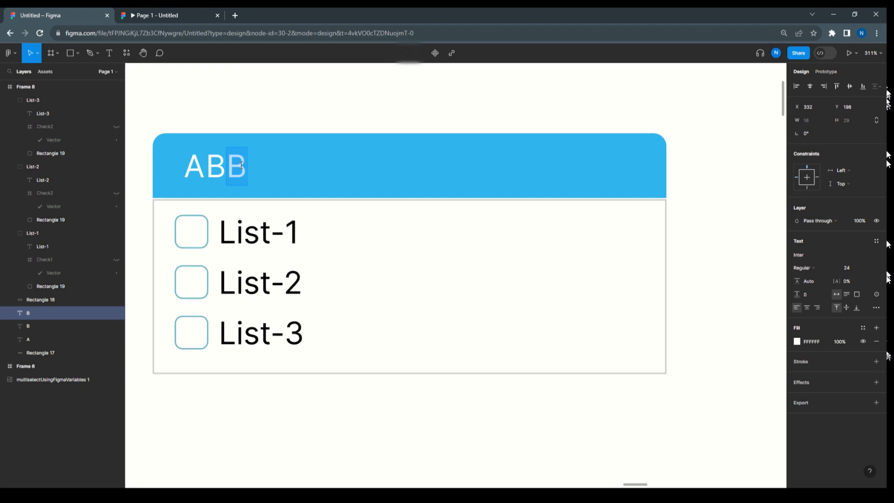
text(C)
click(201, 110)
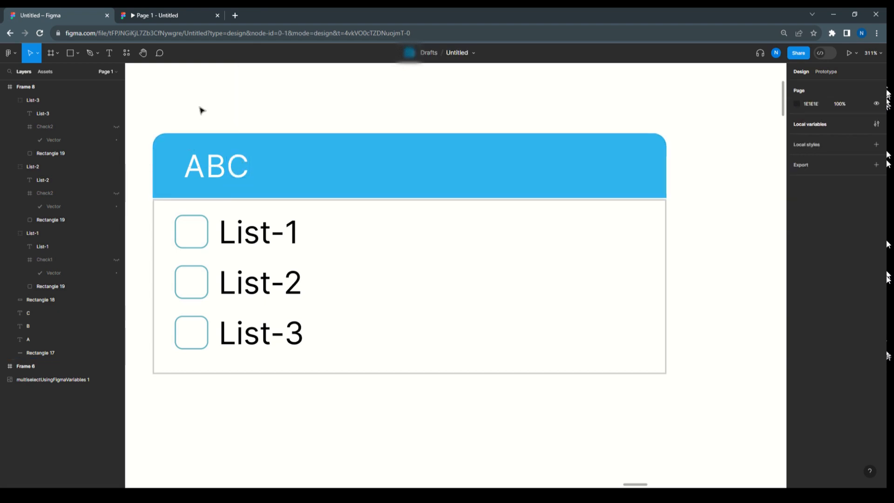
Examine the separate A, B and C text layers in the header, including their positions and auto-width text setting
click(193, 167)
click(217, 169)
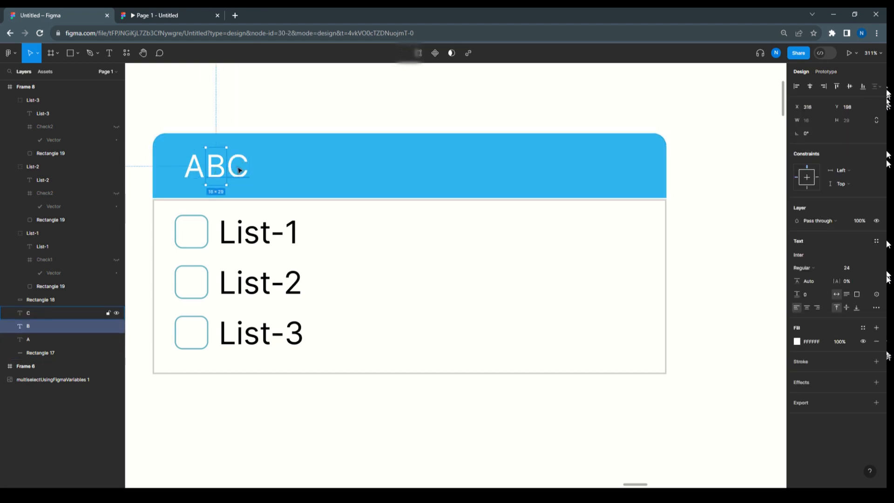
click(198, 127)
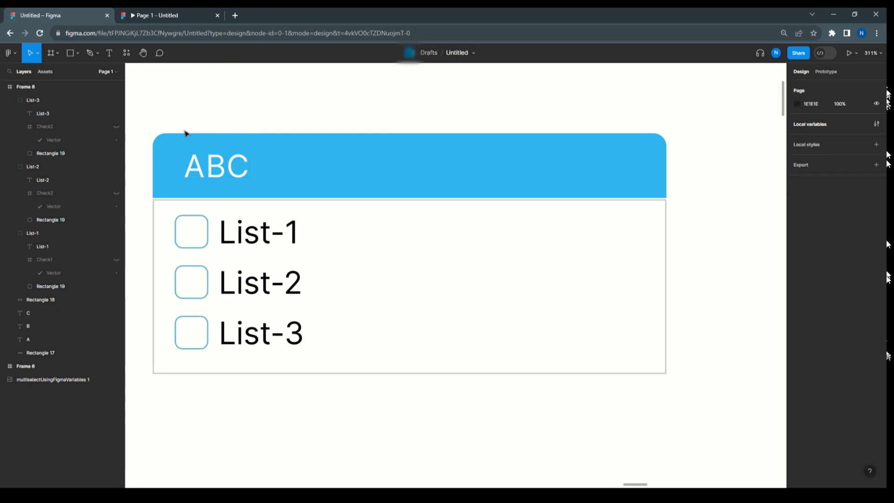
click(196, 165)
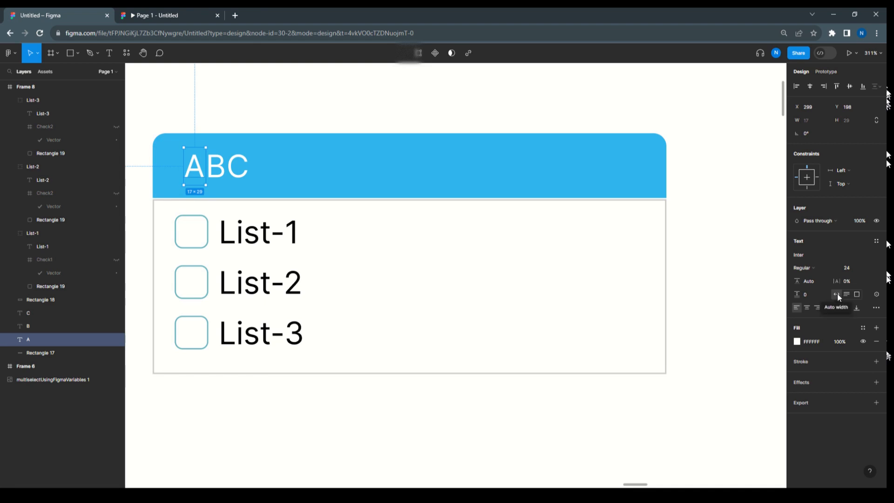
key(Tab)
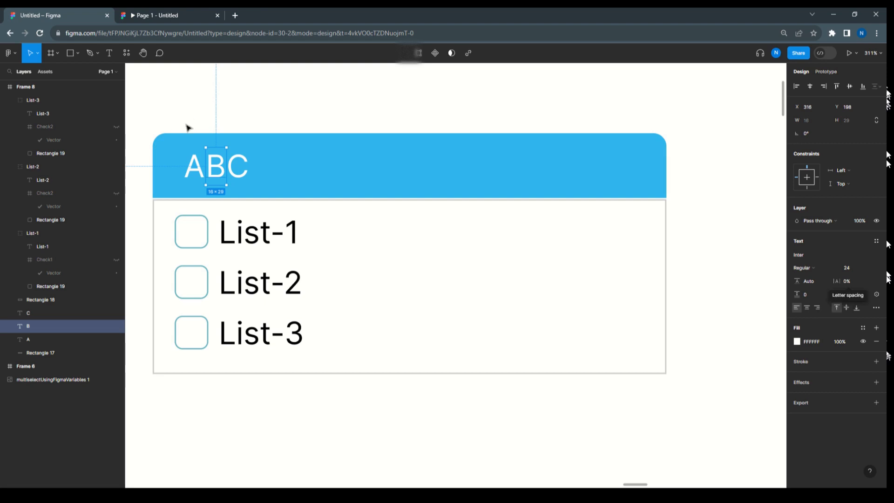
click(193, 167)
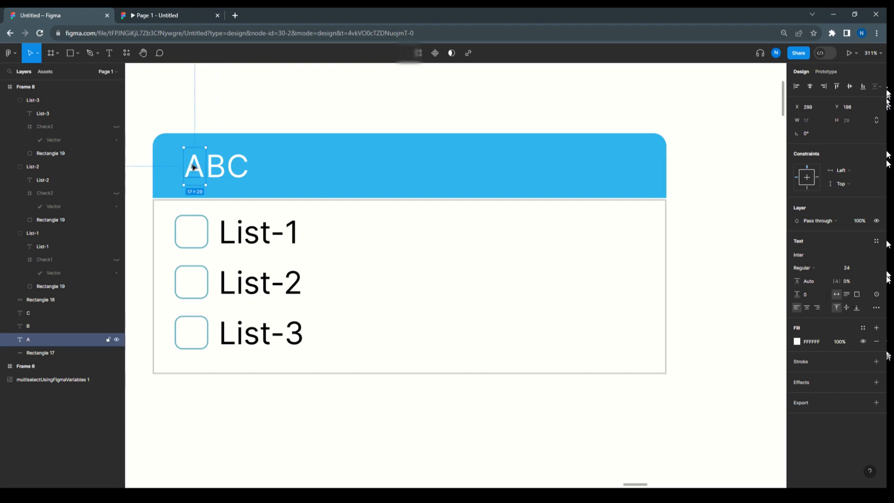
click(218, 170)
click(200, 172)
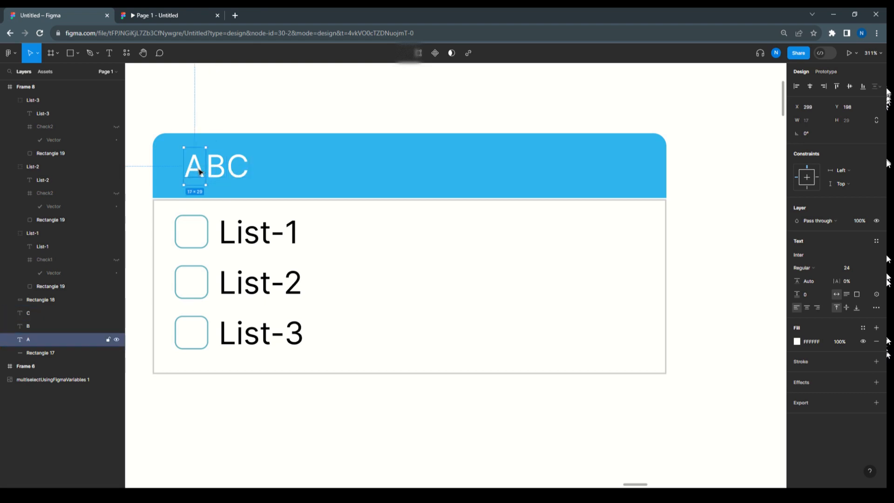
Wrap the A, B and C header text layers together in one auto layout frame
shift+click(219, 172)
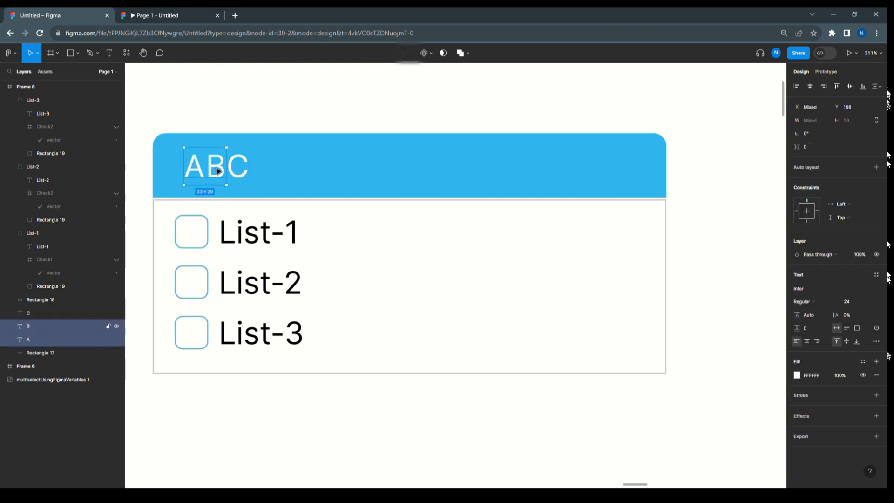
shift+click(238, 172)
shift+click(239, 173)
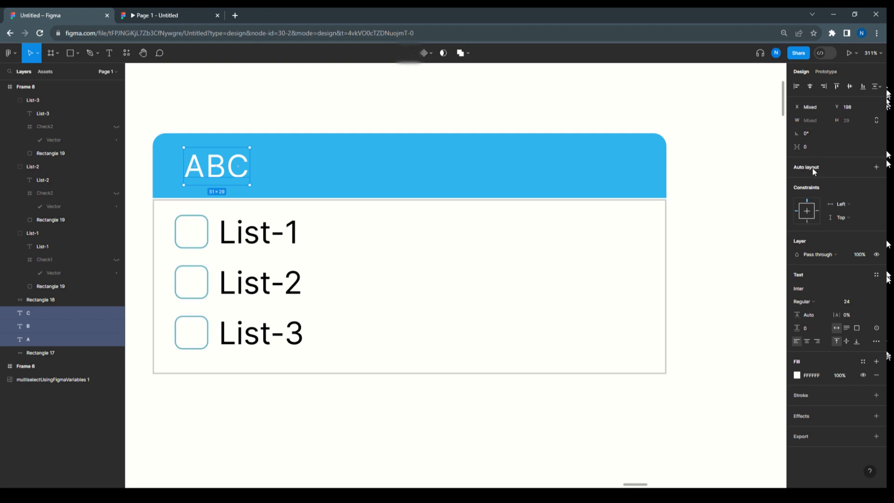
key(shift+a)
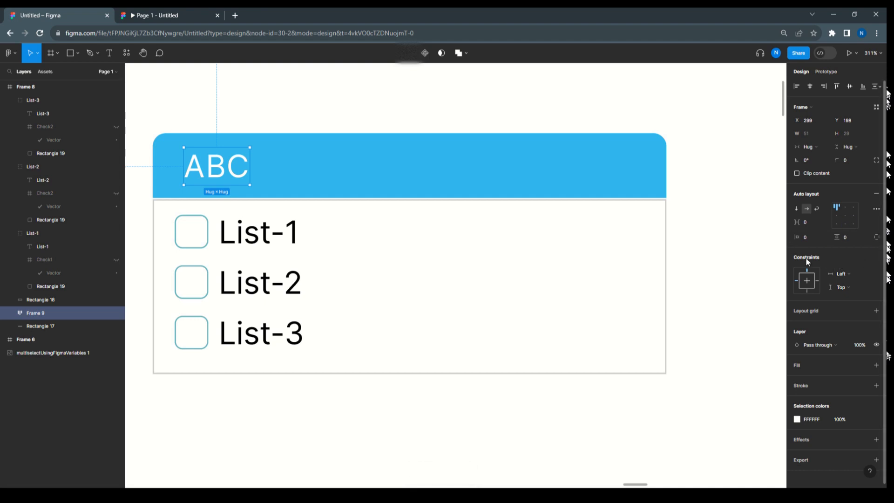
click(298, 116)
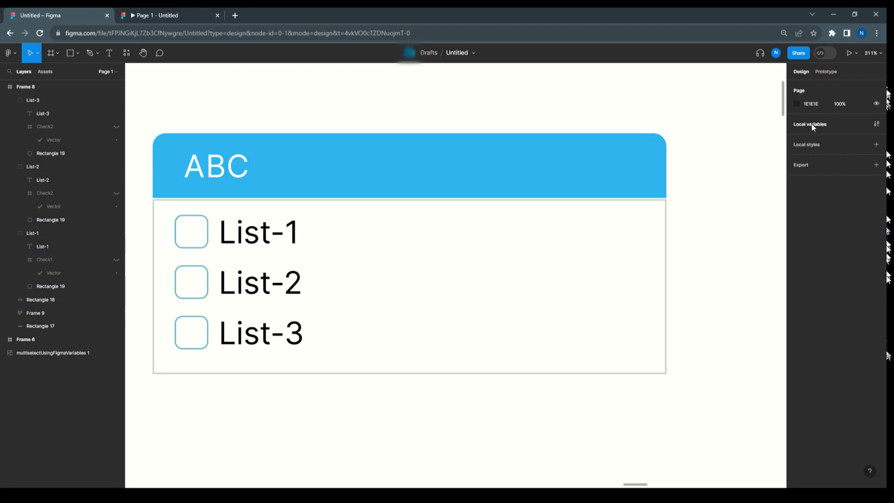
Create a string variable named Header1 with an empty value in the Multiselect collection
click(876, 123)
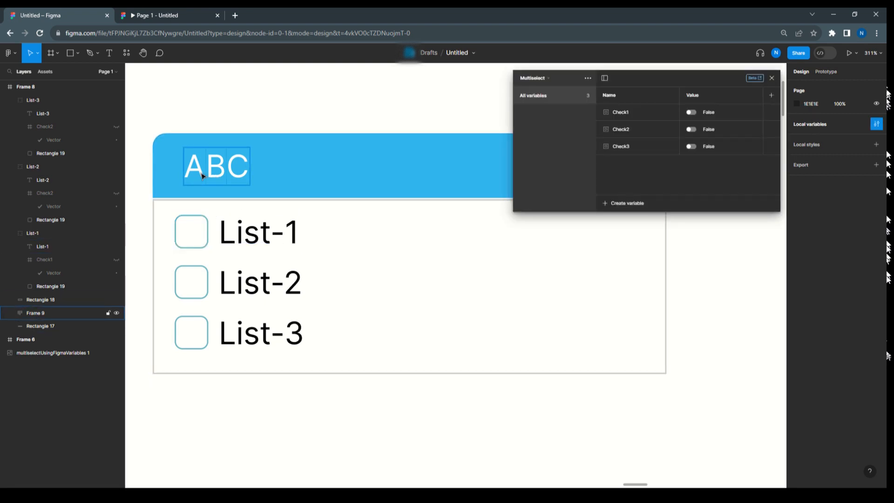
click(634, 202)
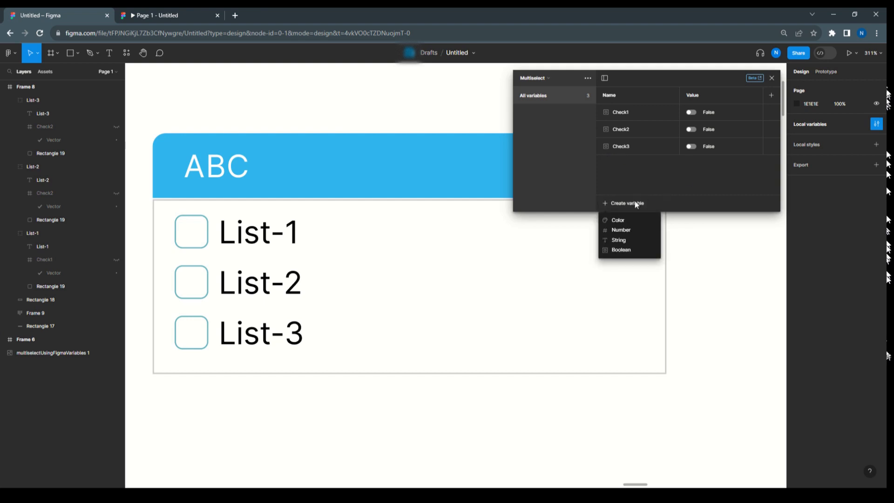
click(631, 239)
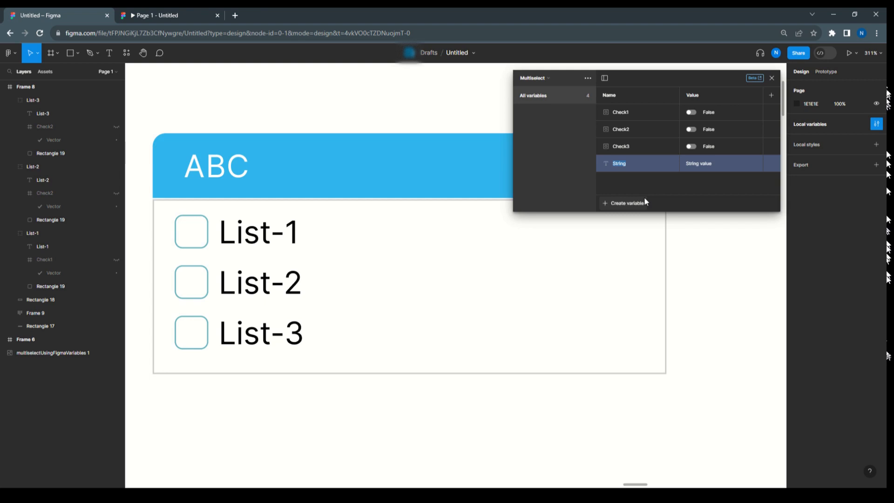
text(Header1)
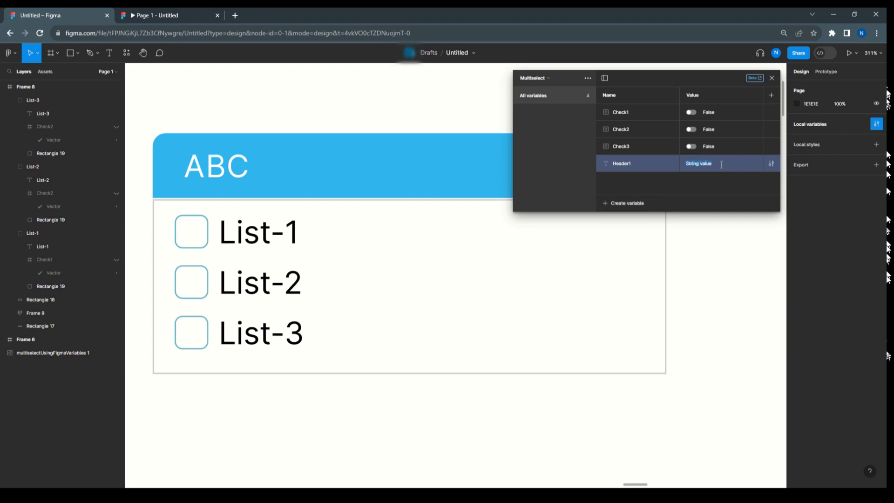
key(BackSpace)
Duplicate the Header1 string variable and rename the copy Header2
click(622, 203)
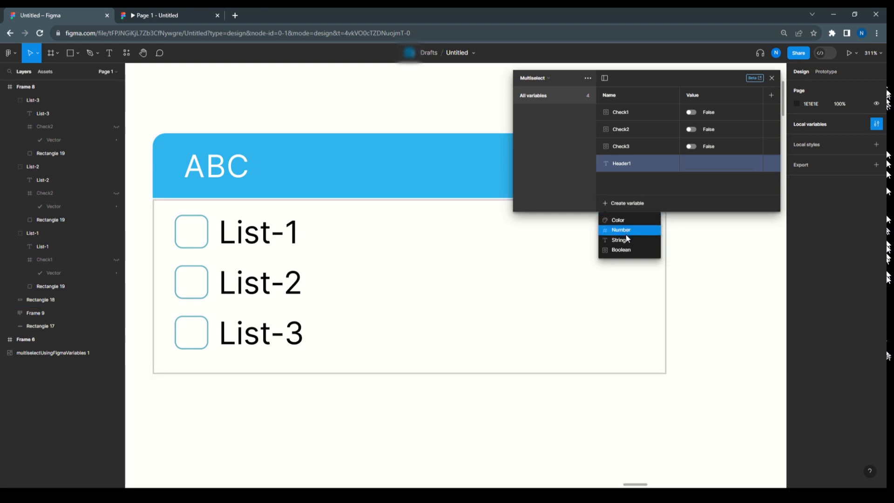
right_click(638, 159)
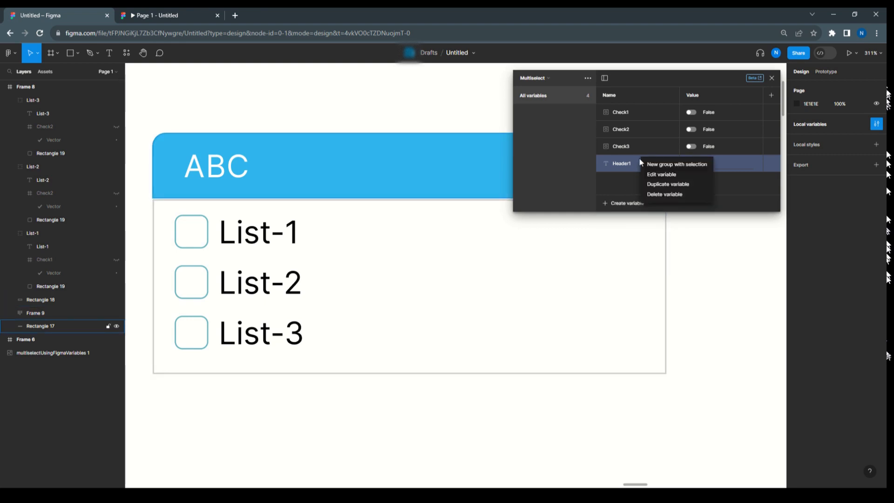
click(656, 185)
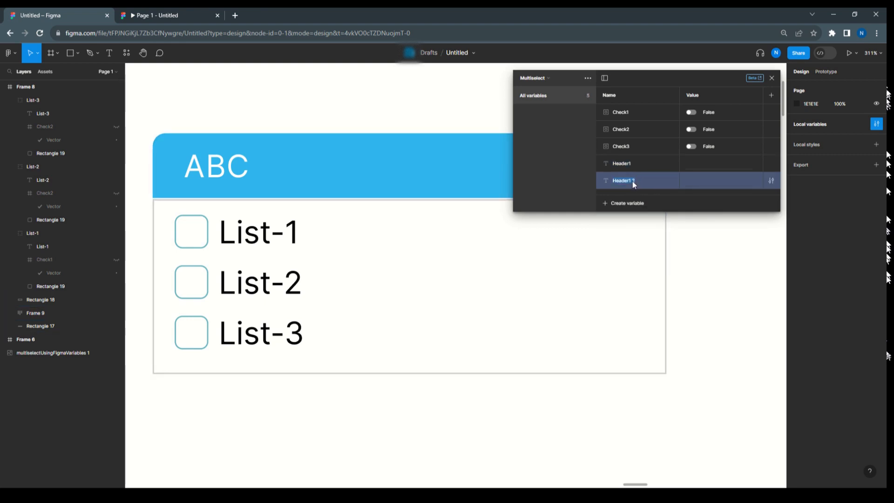
click(633, 182)
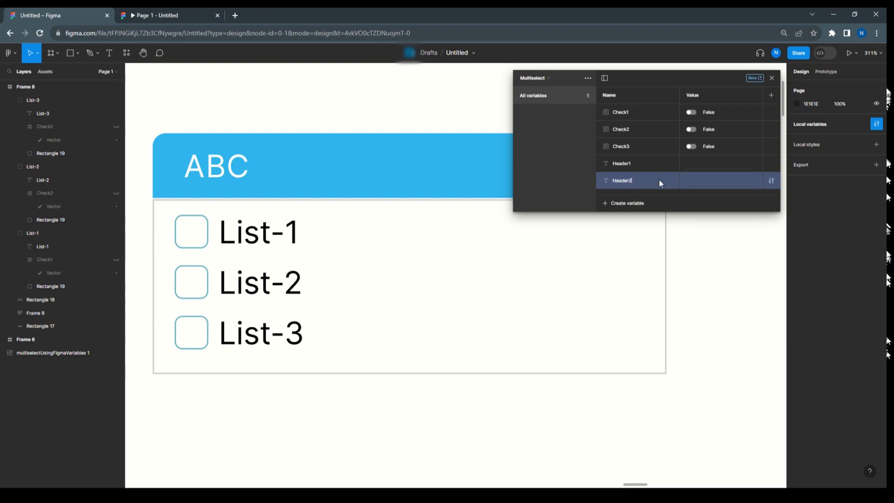
Duplicate the Header2 string variable and rename the copy Header3
right_click(658, 179)
click(672, 205)
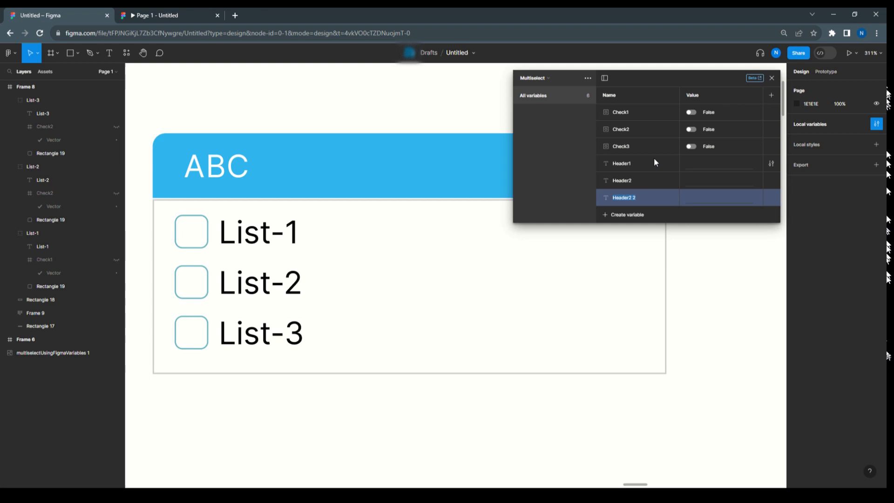
click(634, 198)
key(BackSpace)
key(BackSpace)
key(Return)
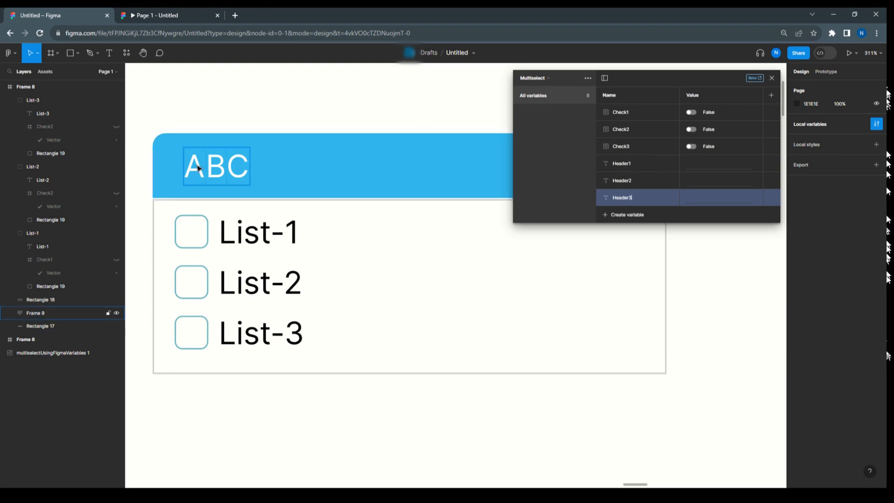
Expand the header's auto layout frame and bind the A text layer's content to the Header1 variable
click(9, 313)
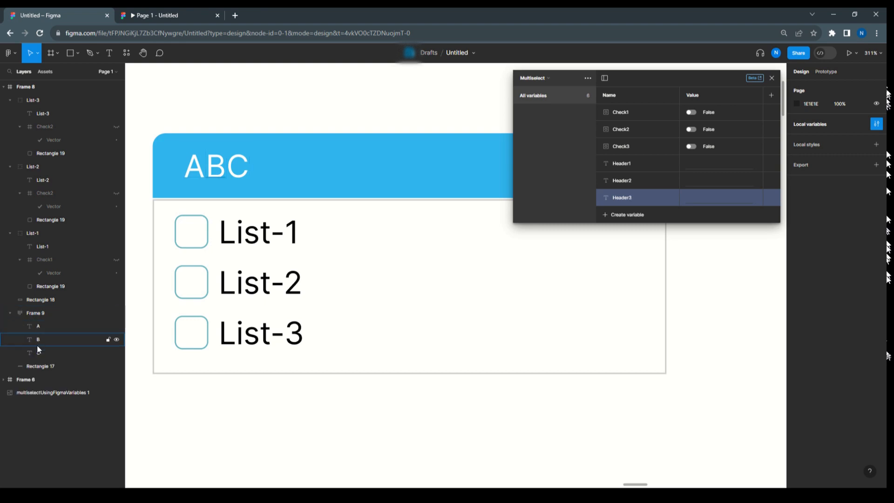
click(39, 328)
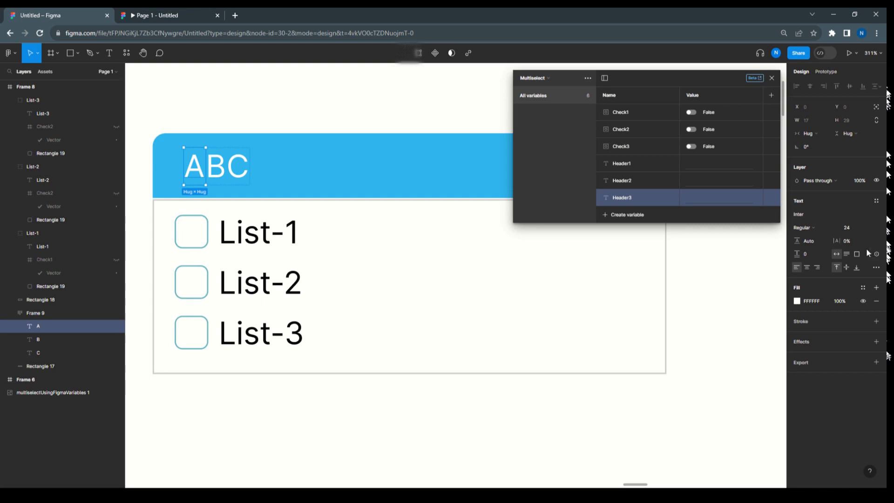
click(40, 337)
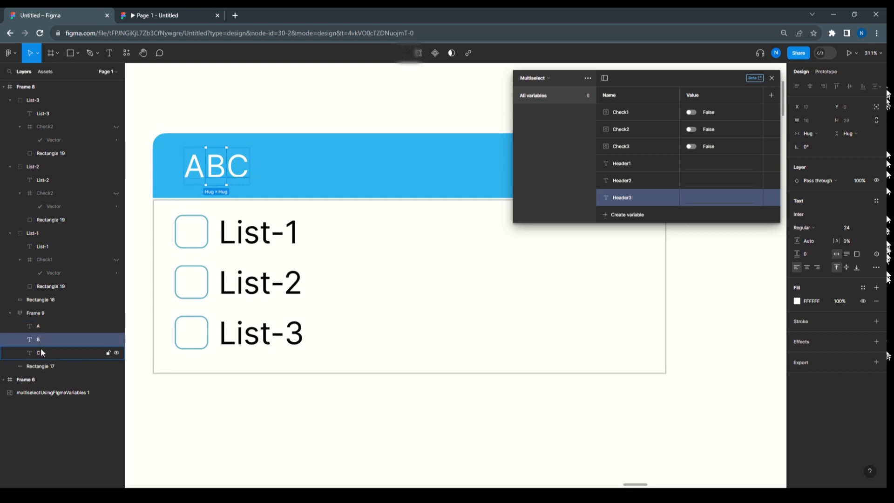
click(40, 349)
click(40, 326)
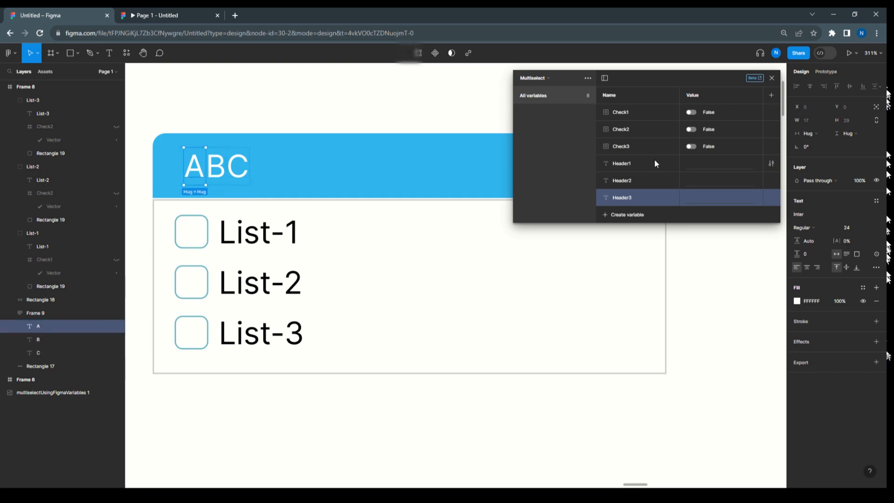
click(875, 254)
click(876, 254)
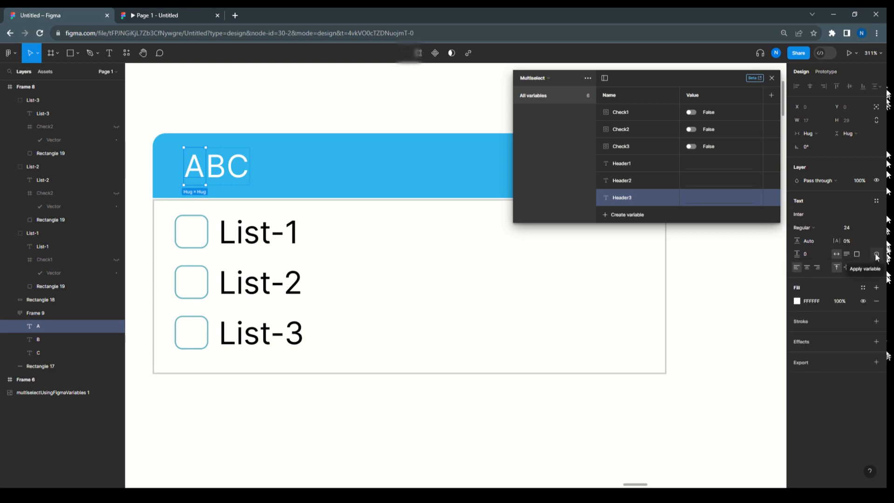
click(876, 254)
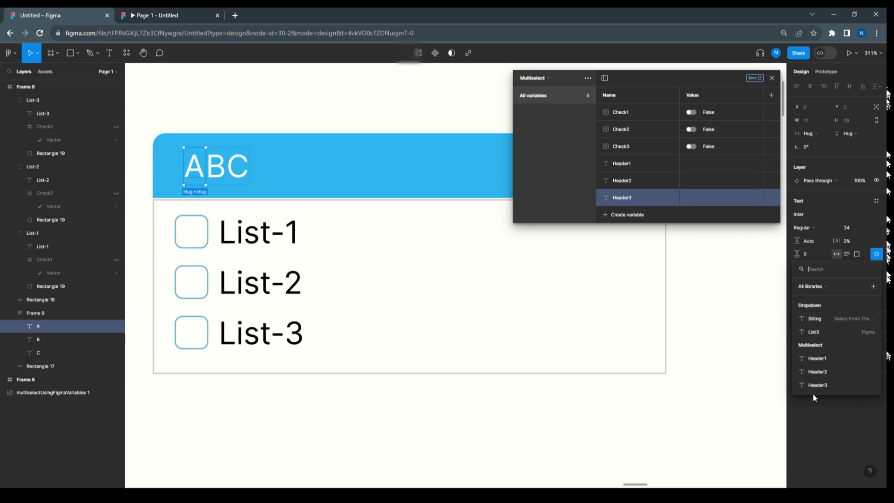
click(825, 358)
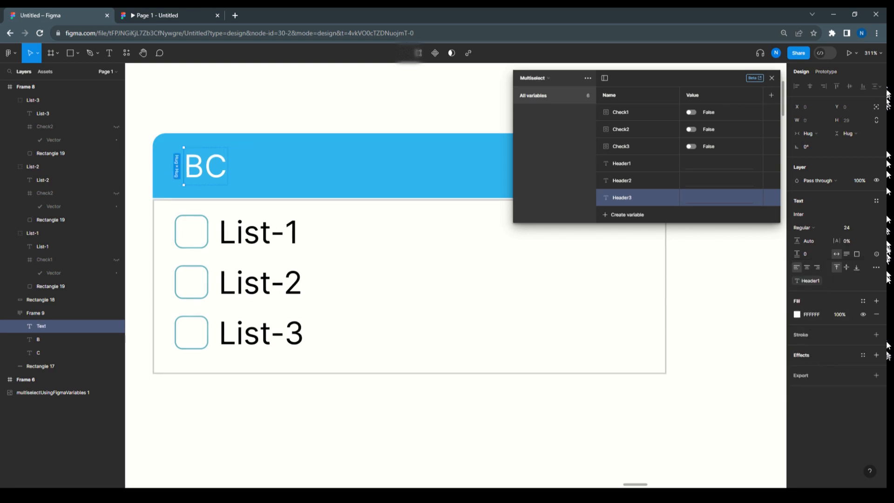
Bind the B text layer to the Header2 variable and the C text layer to Header3, then close the variables window
click(40, 337)
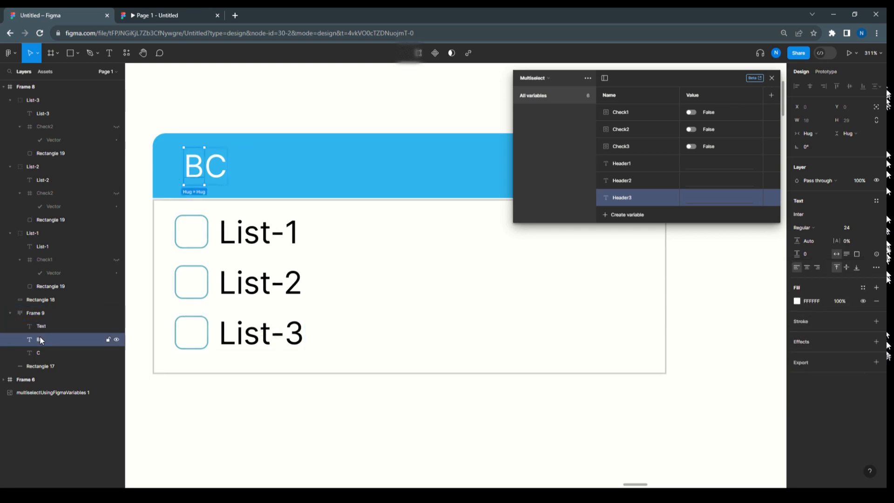
click(877, 253)
click(819, 371)
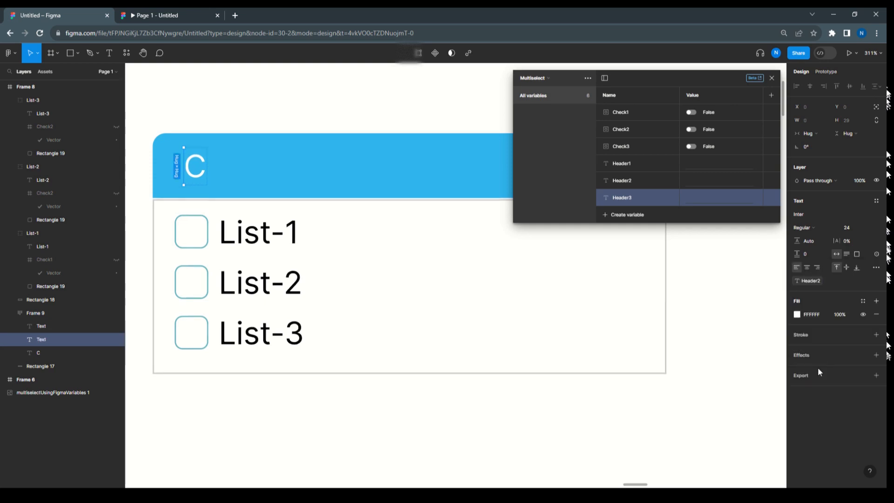
click(40, 353)
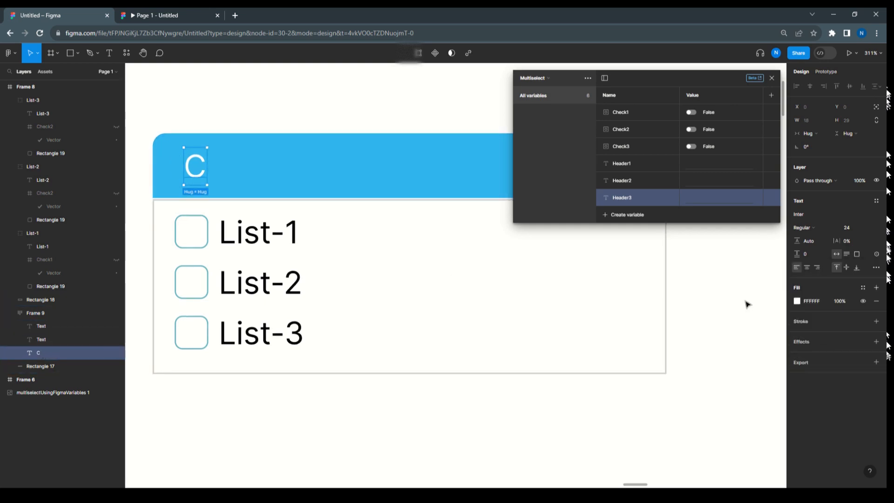
click(876, 255)
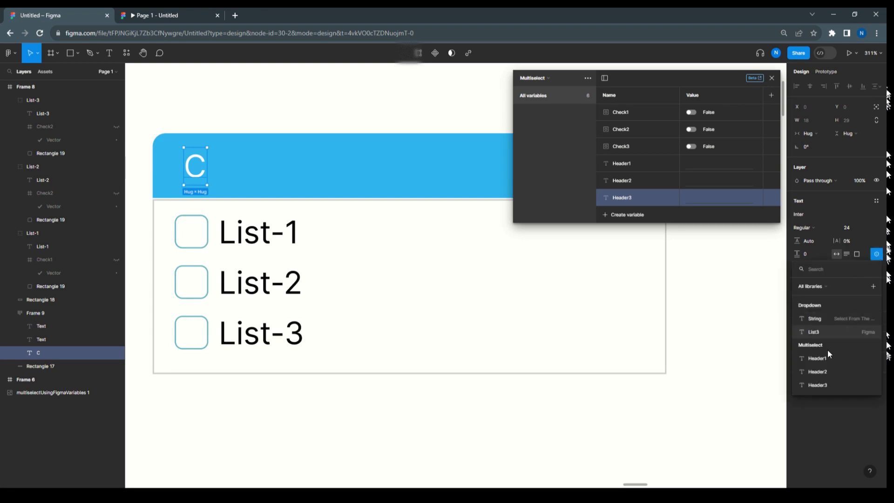
click(818, 385)
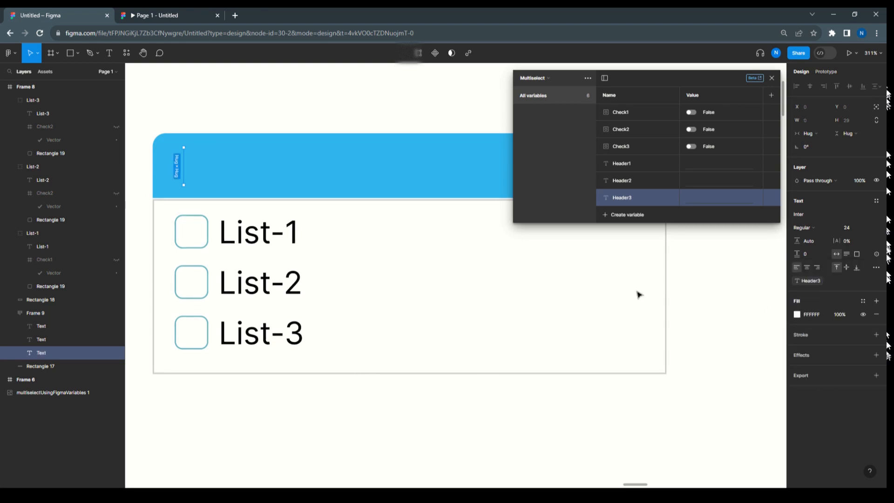
click(298, 97)
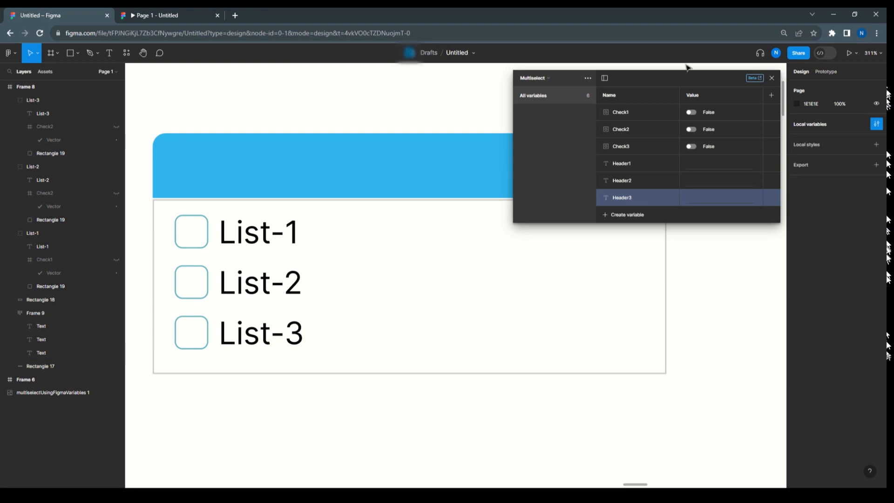
click(772, 79)
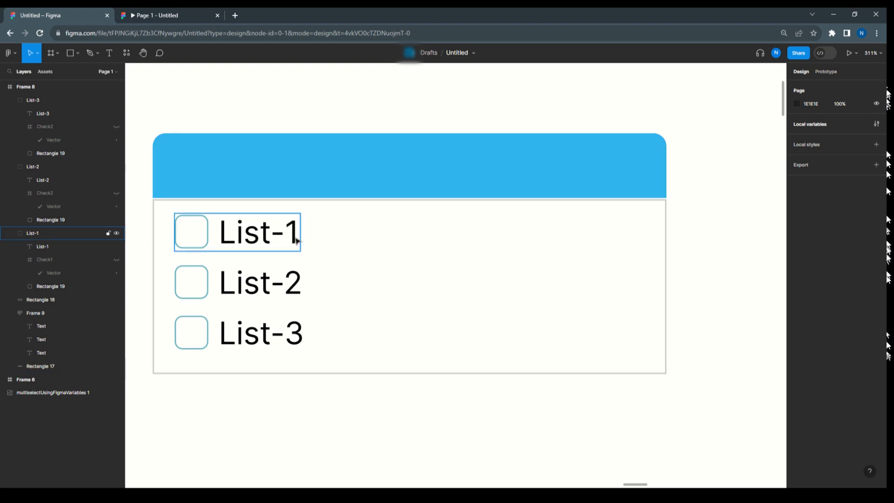
Add an On click prototype interaction with a Conditional action to the List-1 group
click(296, 240)
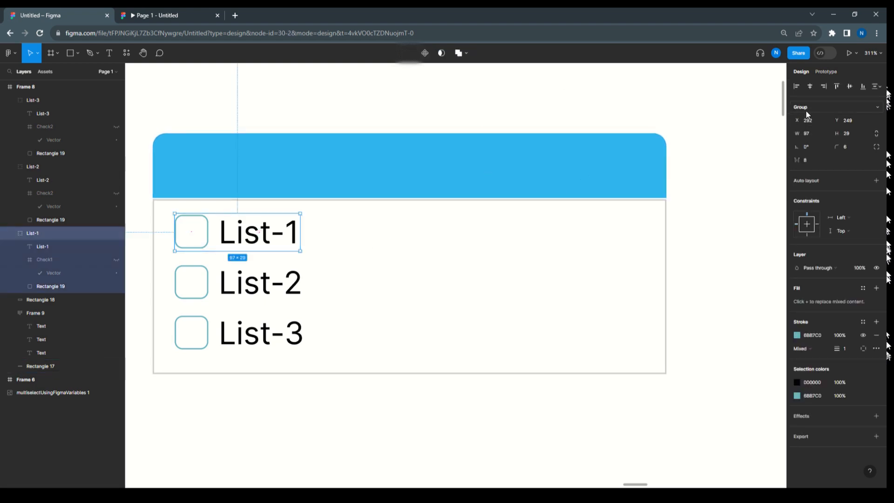
click(828, 74)
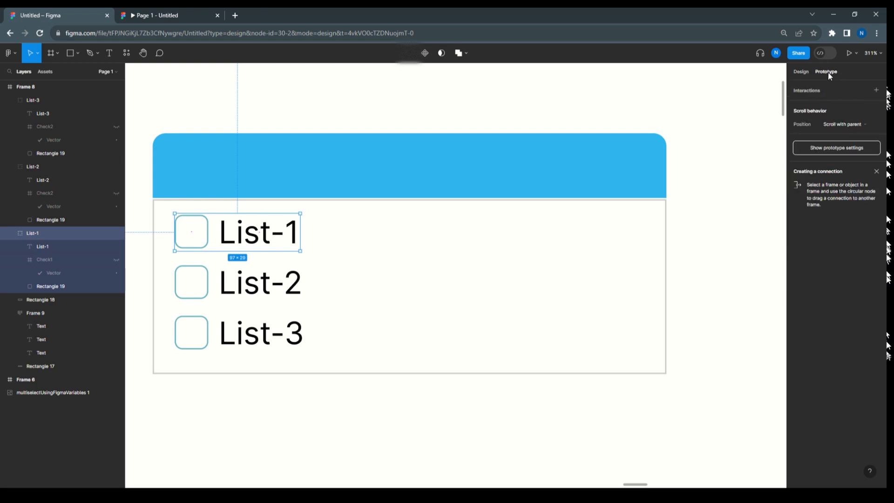
click(813, 92)
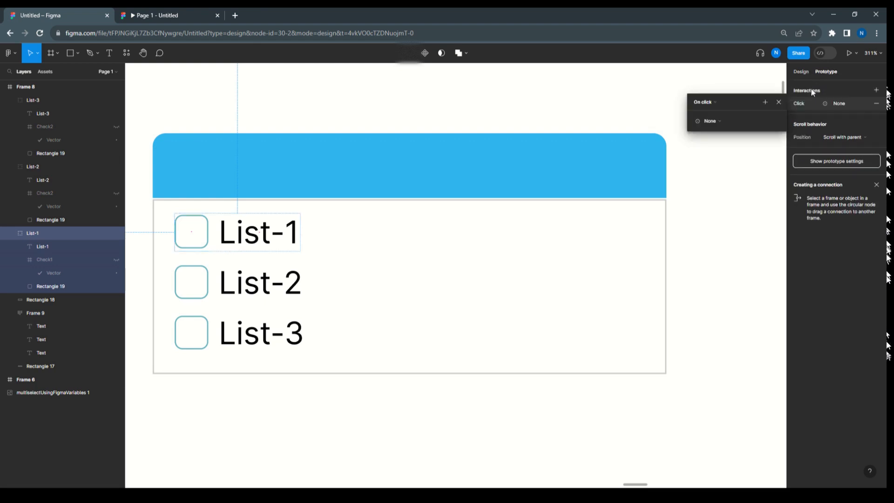
click(718, 123)
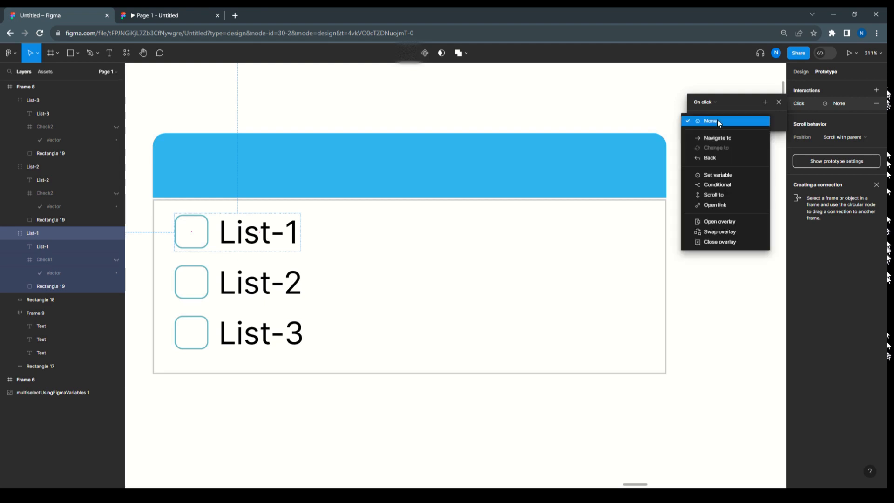
click(719, 185)
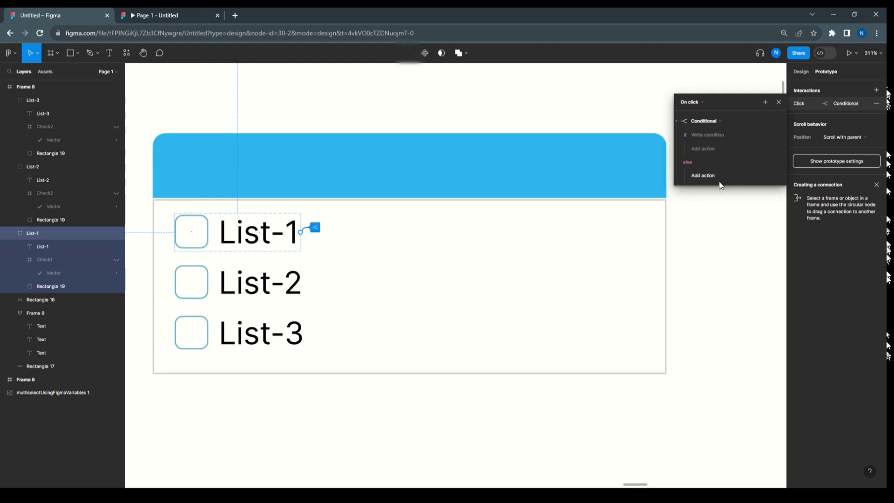
Write the List-1 conditional's if condition as Check1 == false
click(707, 135)
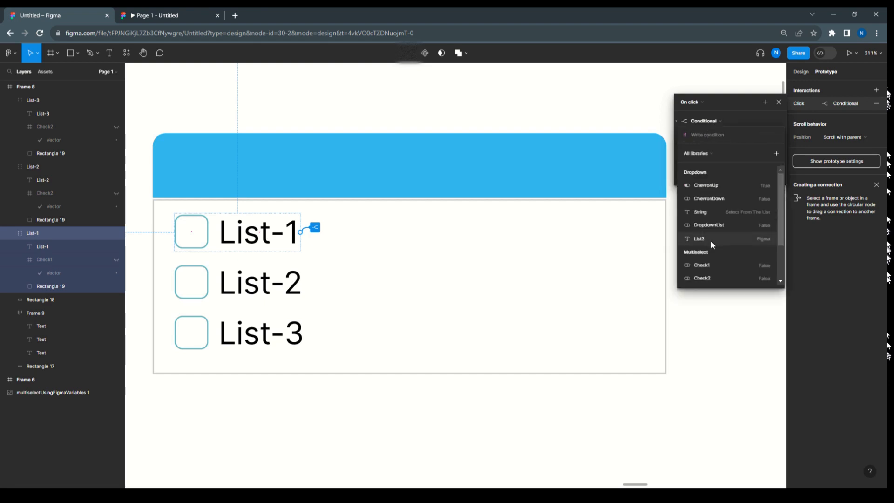
scroll(711, 263, down, 2)
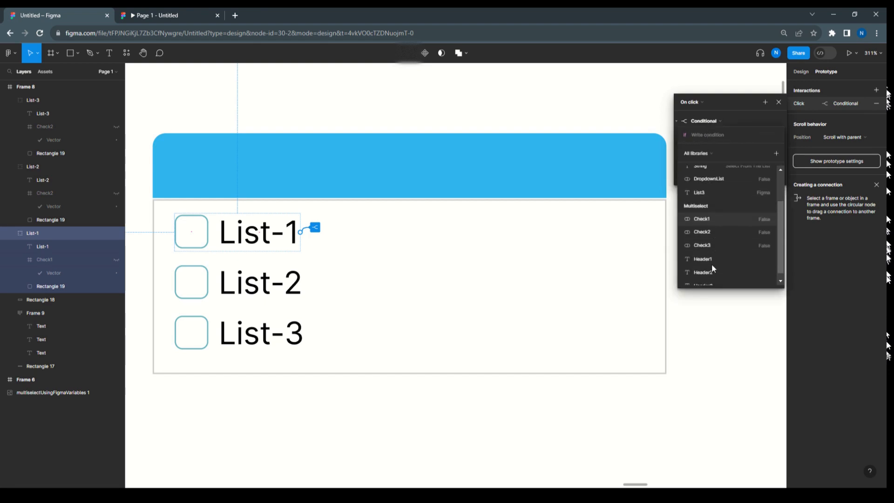
click(716, 219)
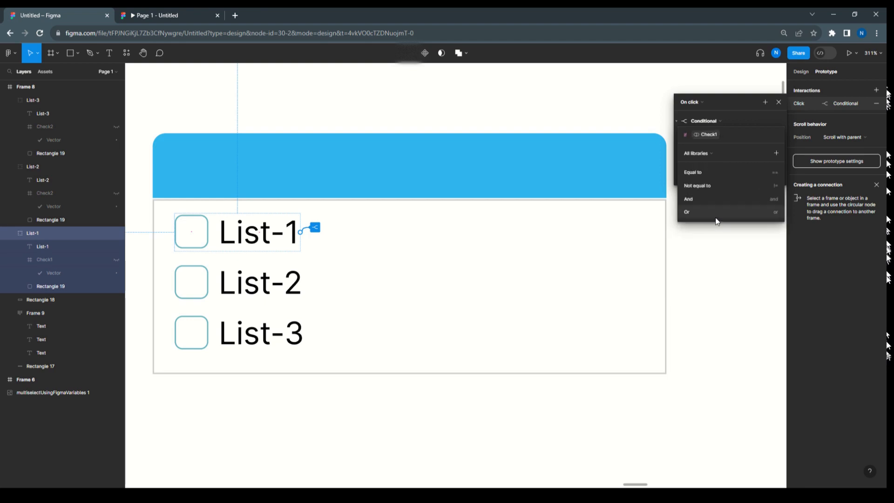
click(698, 172)
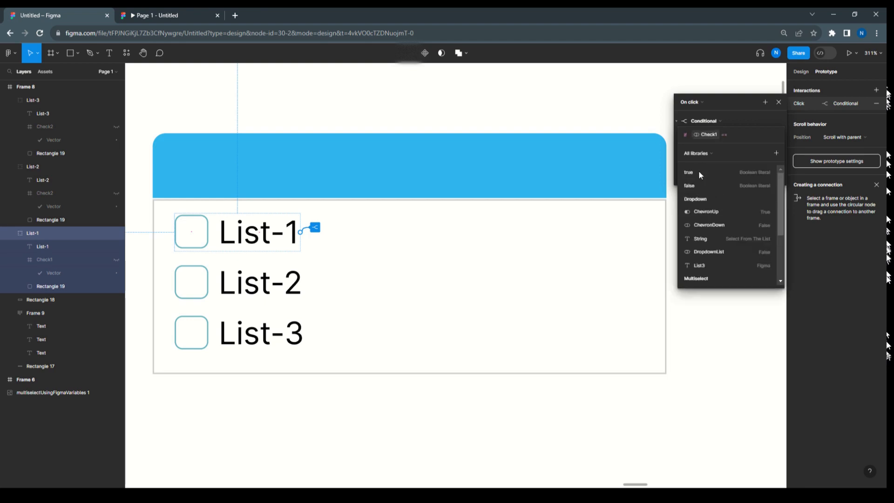
click(694, 181)
click(736, 118)
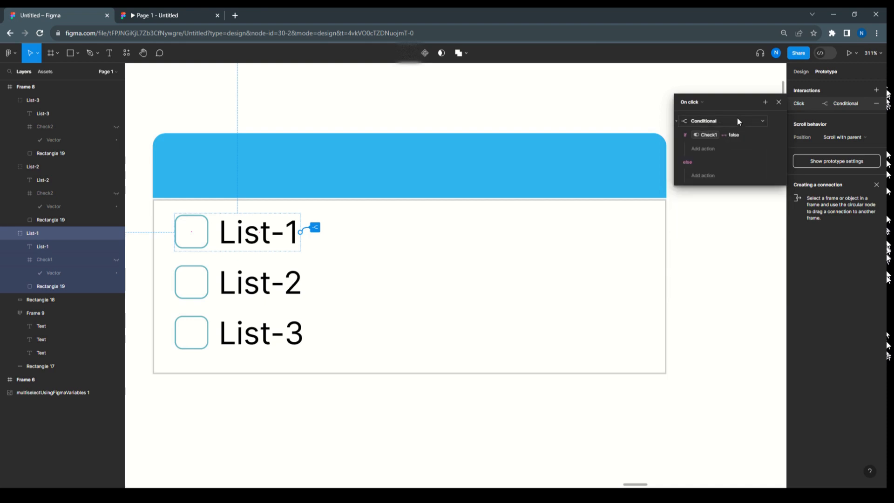
Add a Set variable action under the if branch that sets Check1 to true
click(705, 148)
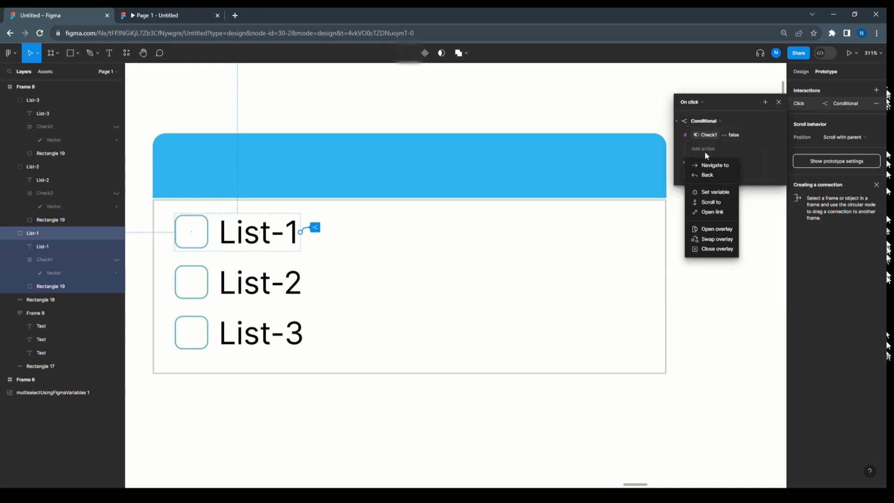
click(715, 192)
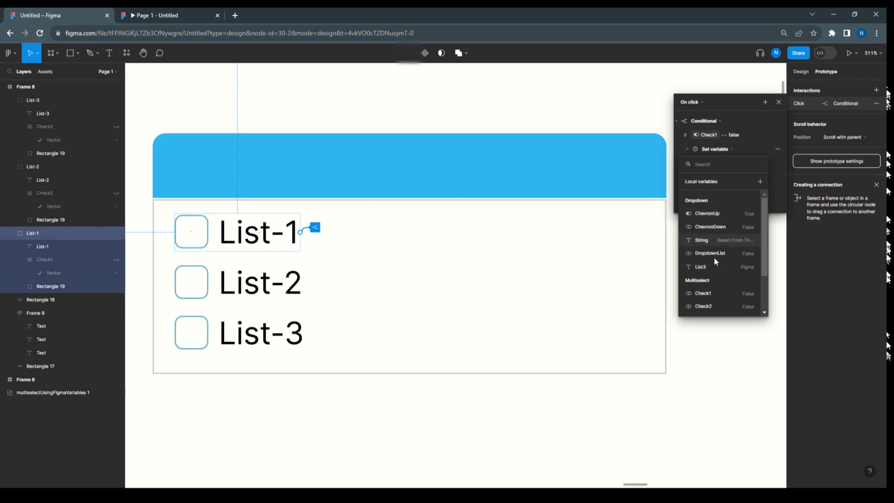
click(710, 290)
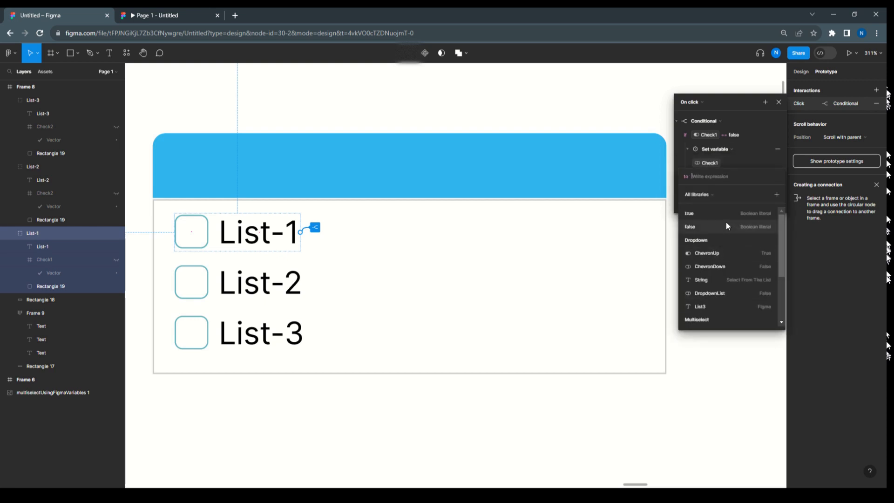
click(693, 213)
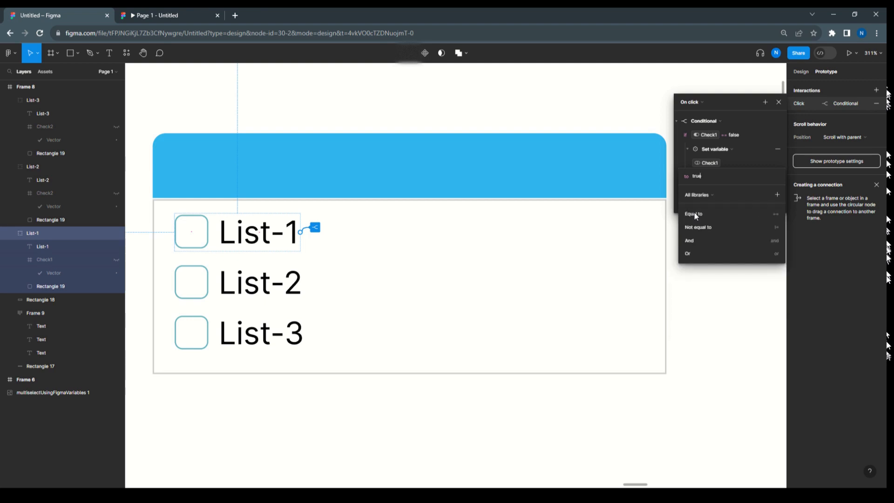
click(740, 103)
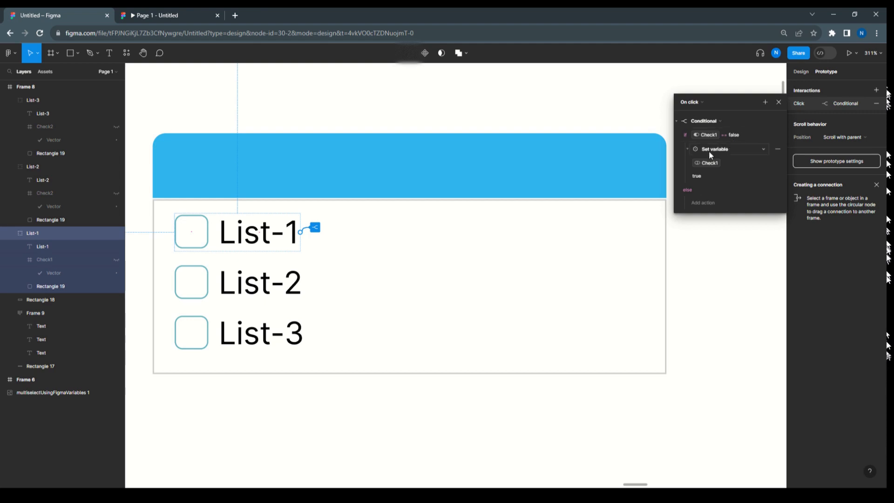
Add a Set variable action under the else branch that sets Check1 to false
click(704, 202)
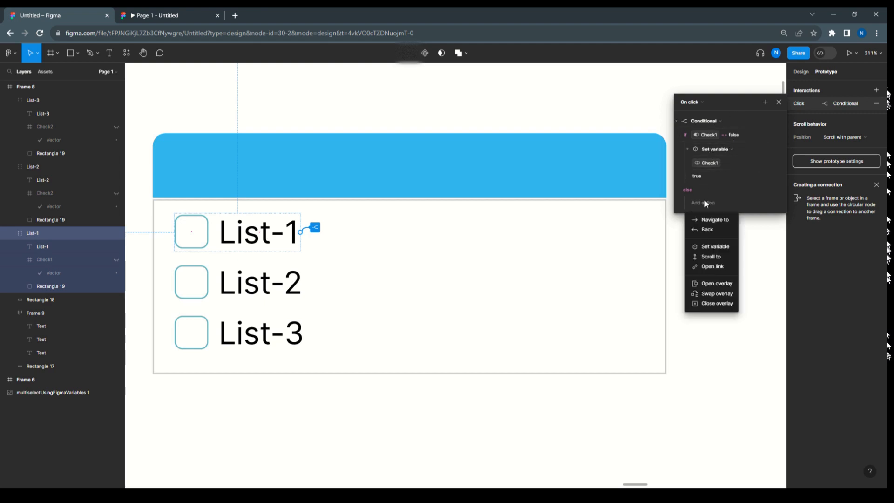
click(711, 247)
click(702, 347)
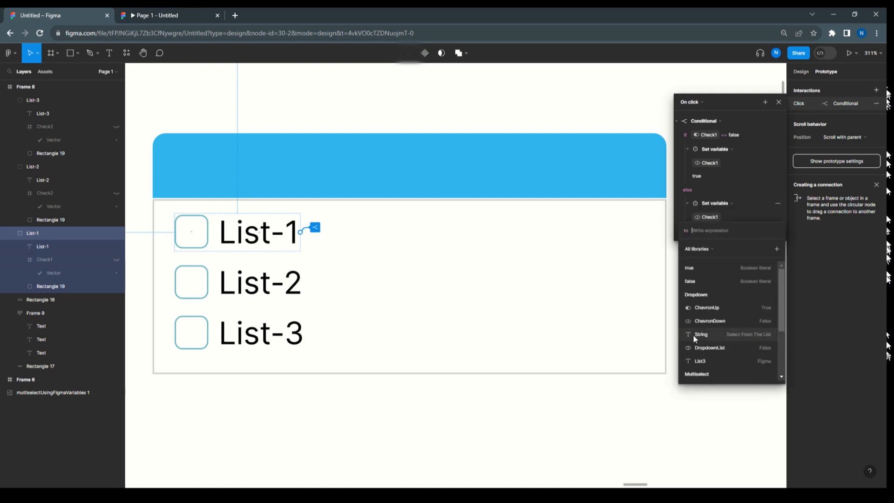
click(693, 279)
click(745, 172)
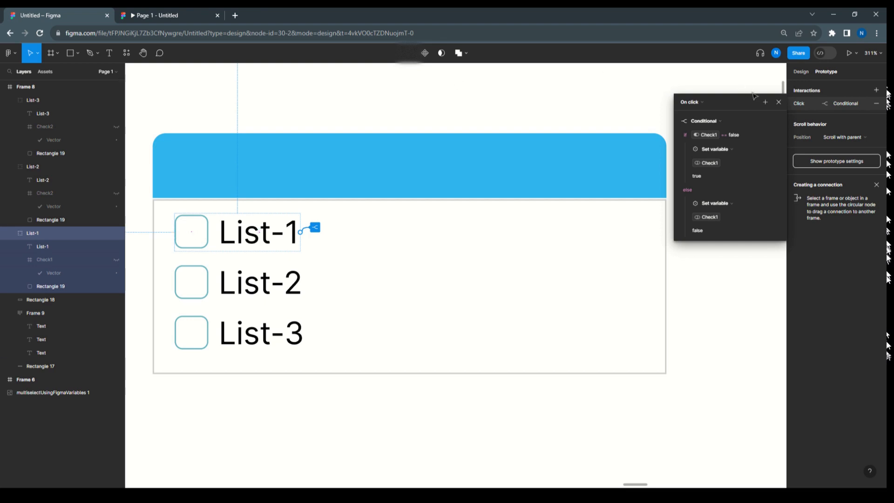
Add a second Conditional action to List-1's click interaction with the condition Check1 == true
click(765, 101)
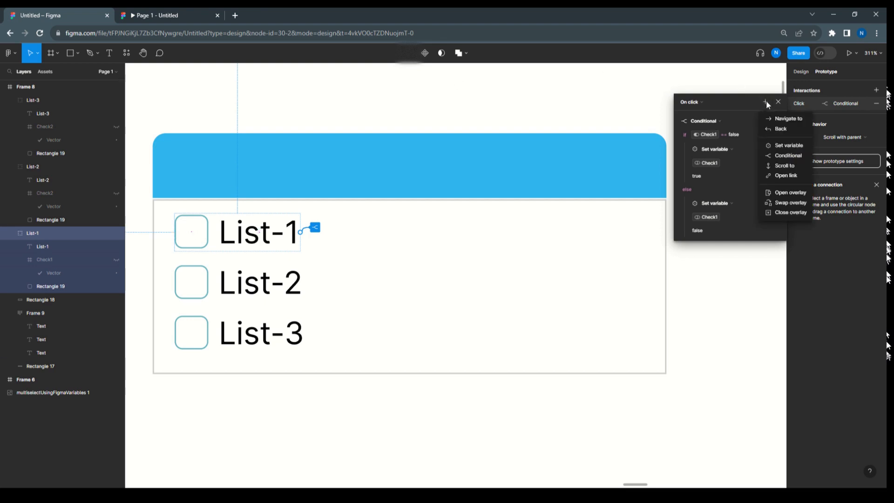
click(775, 156)
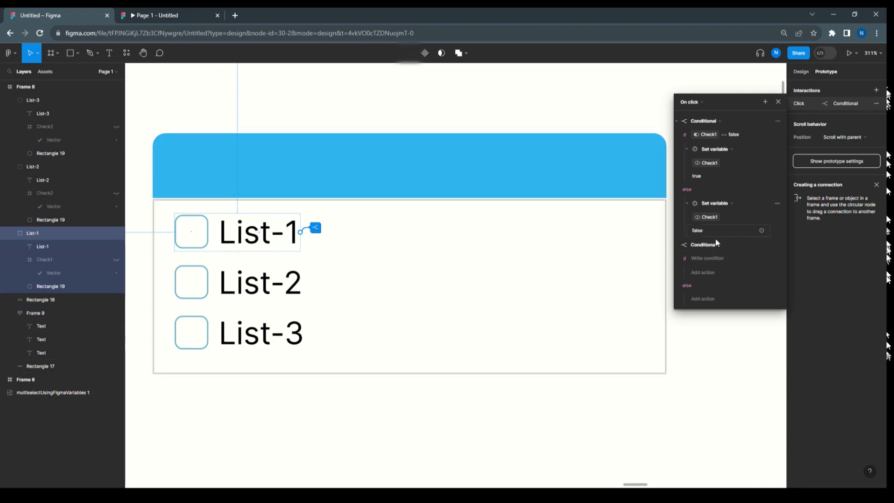
click(709, 257)
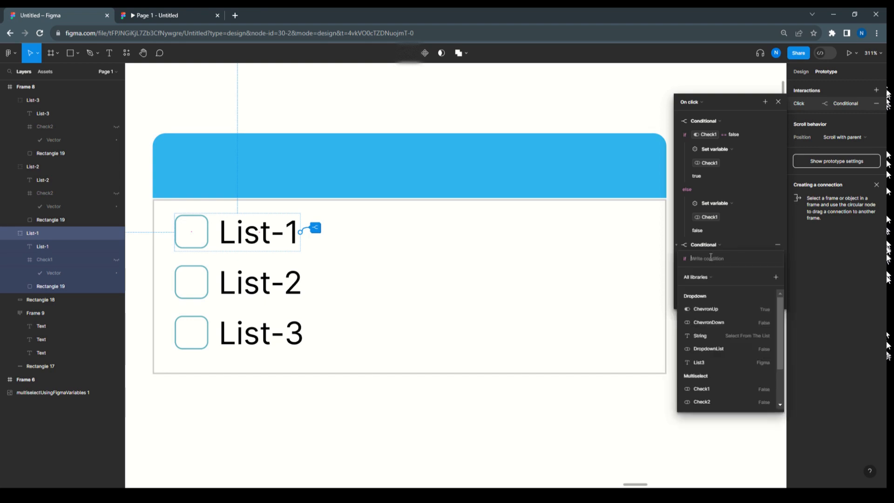
click(710, 389)
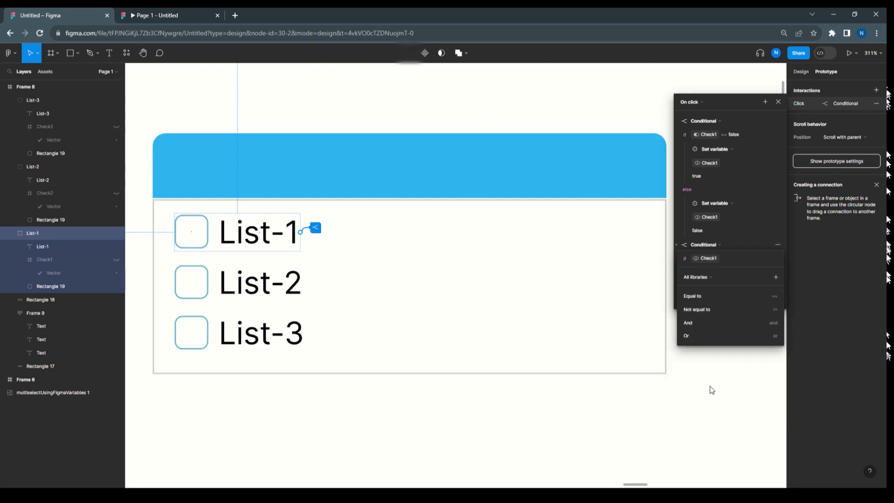
click(702, 293)
click(701, 293)
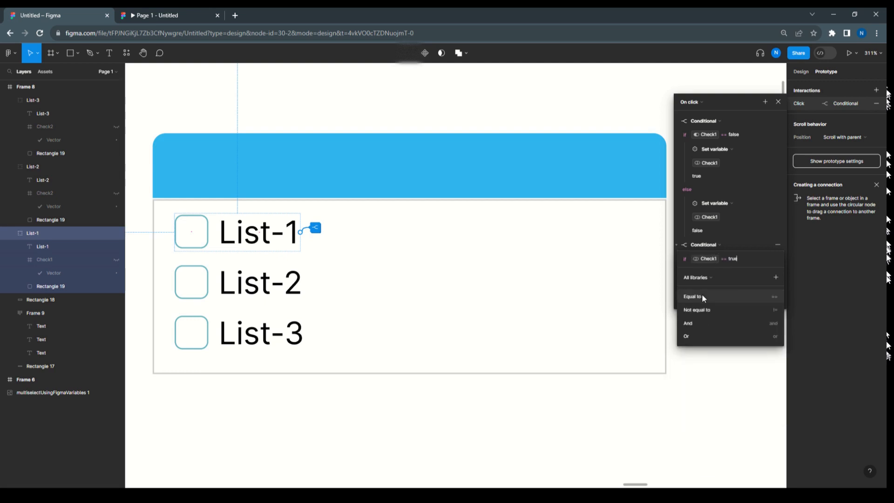
click(741, 245)
Under the second conditional's if branch, add a Set variable action setting Header1 to Header1 + "List-1"
click(708, 272)
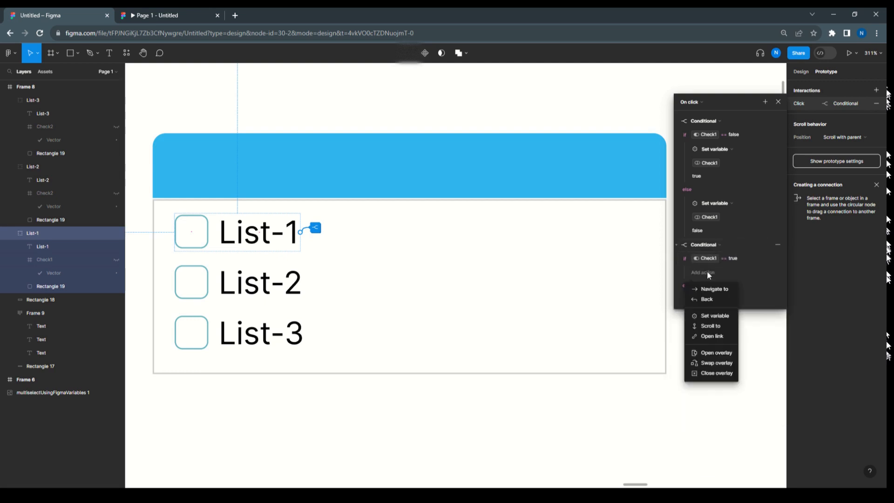
click(711, 316)
scroll(702, 393, down, 5)
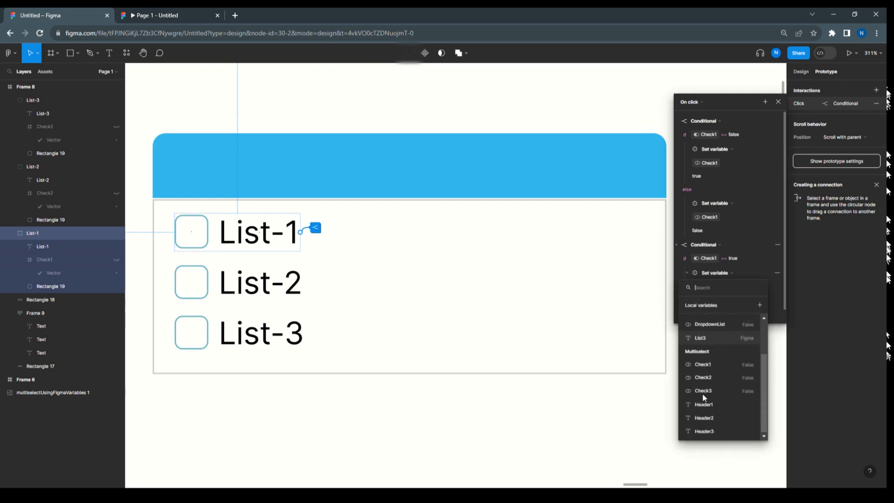
click(703, 403)
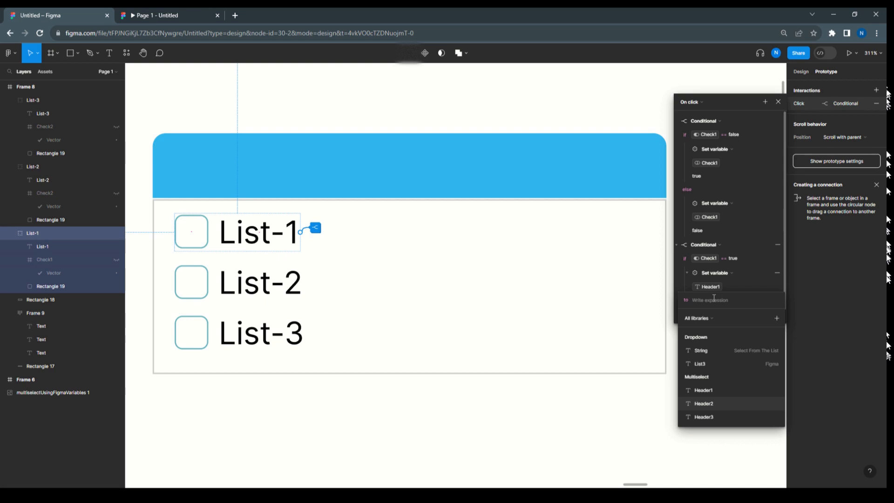
click(715, 390)
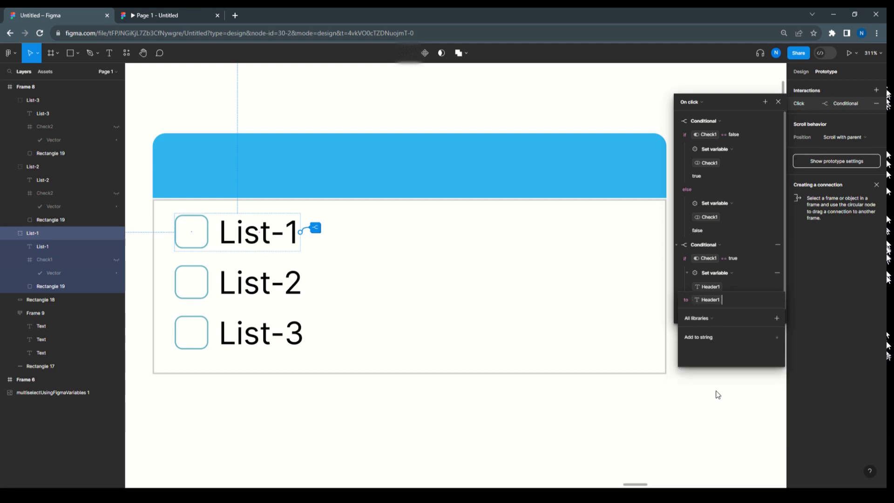
click(699, 333)
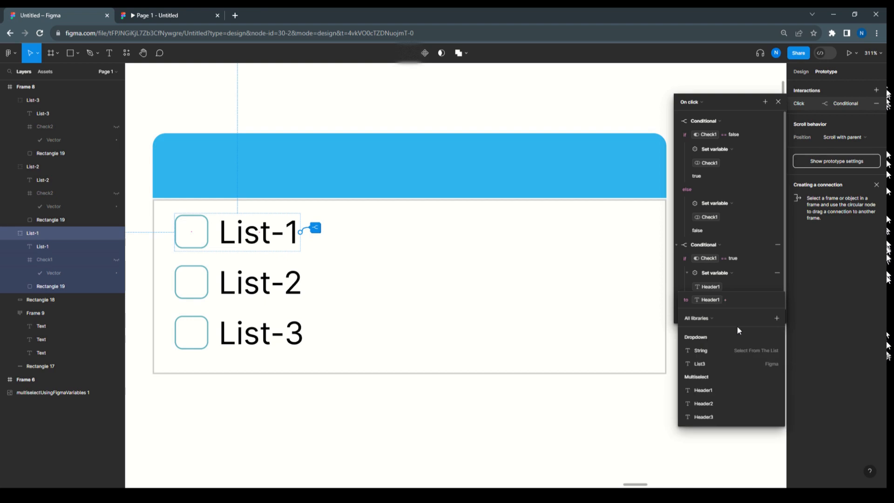
text(")
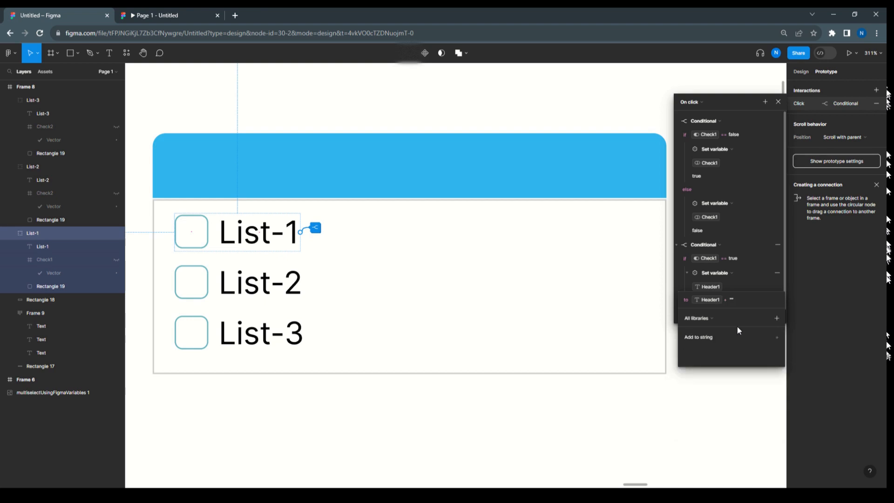
key(Left)
text(List)
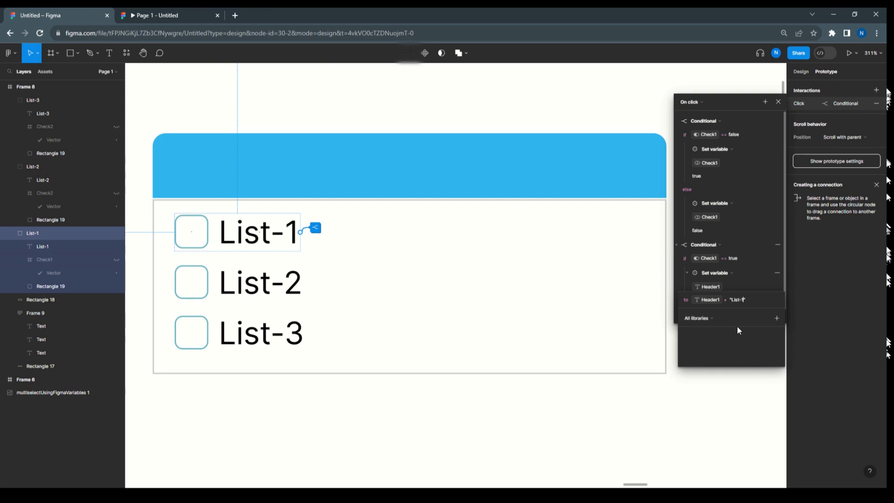
text(-1)
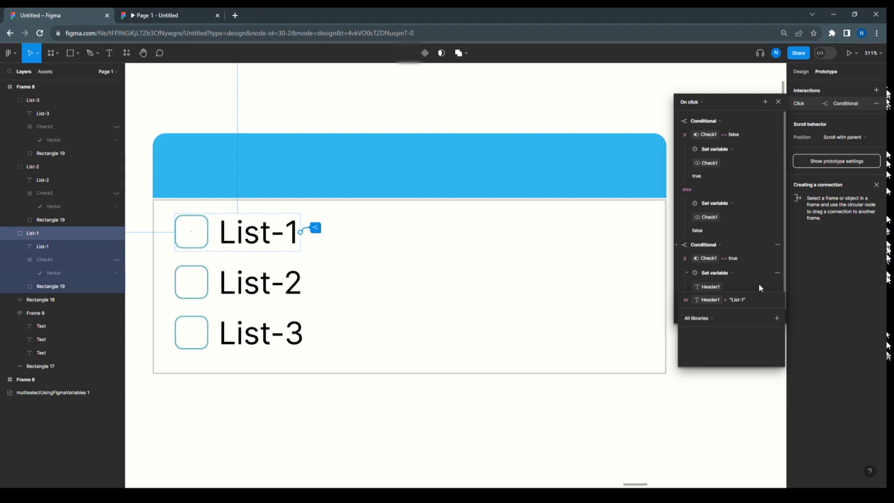
key(Return)
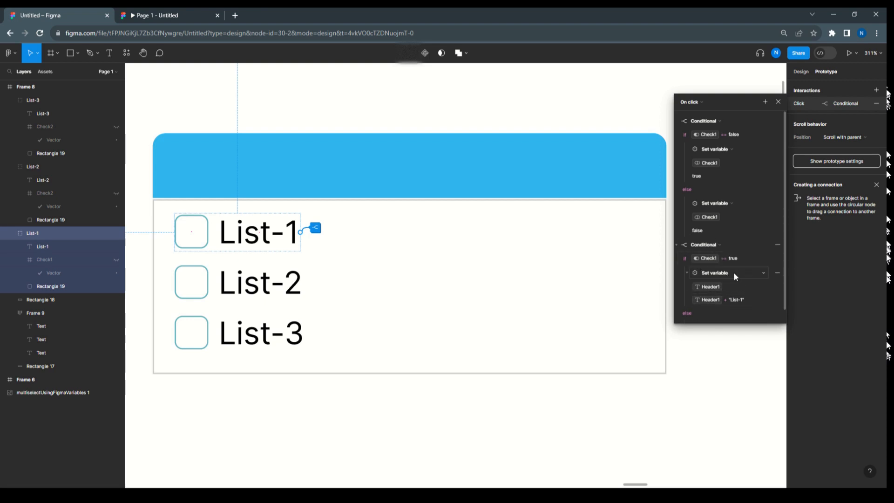
Under the second conditional's else branch, add a Set variable action setting Header1 to an empty string ""
scroll(733, 273, down, 1)
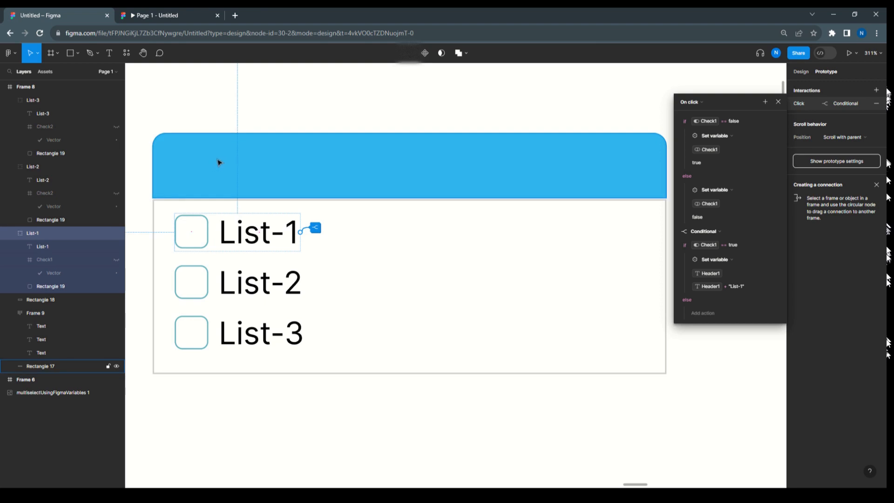
click(702, 314)
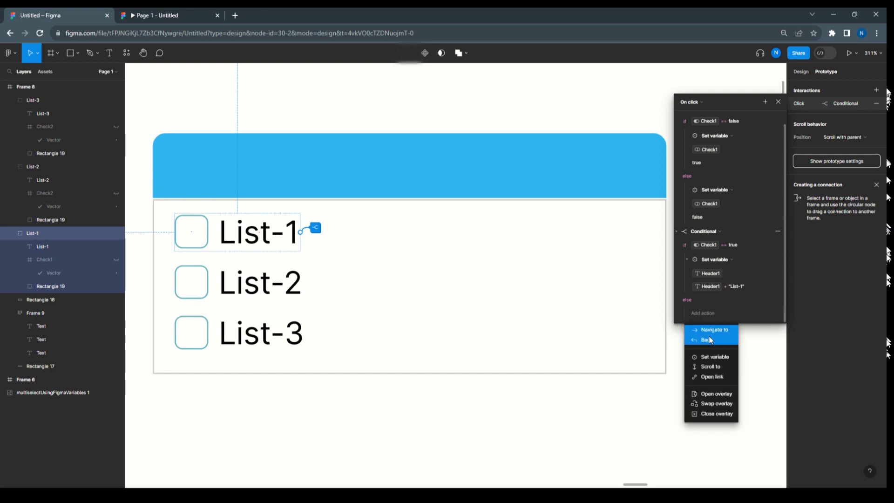
click(713, 355)
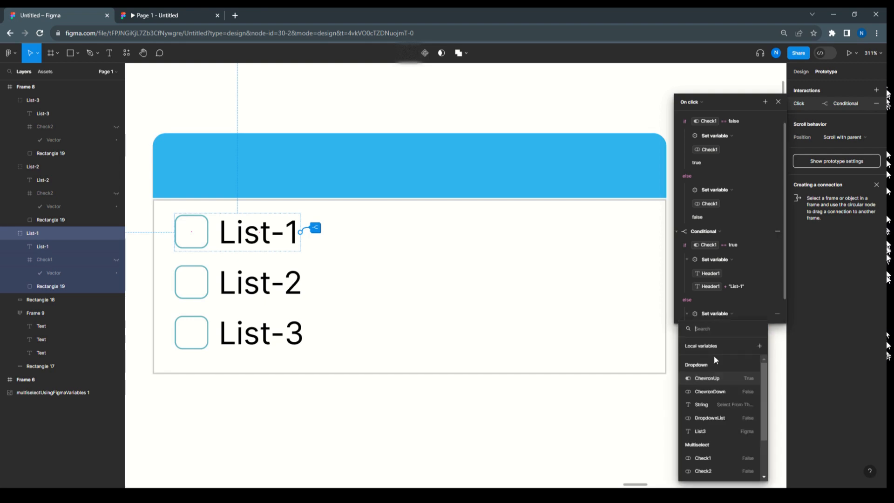
scroll(704, 433, down, 2)
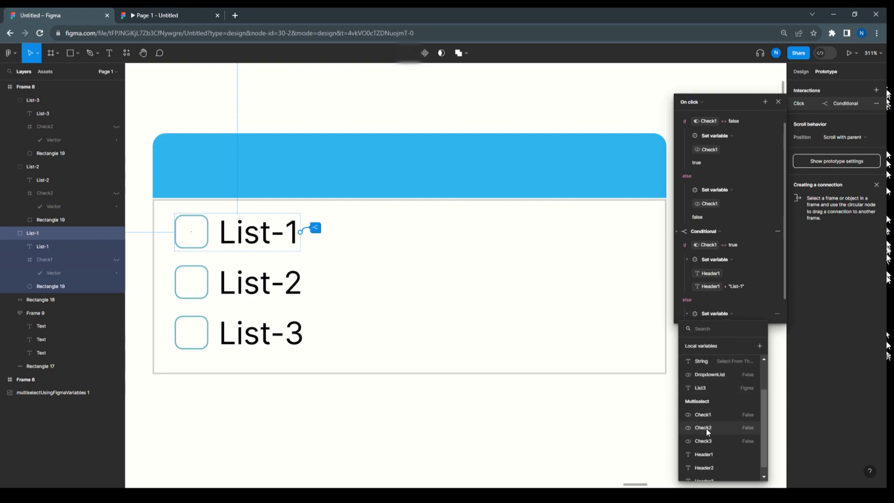
scroll(708, 437, down, 1)
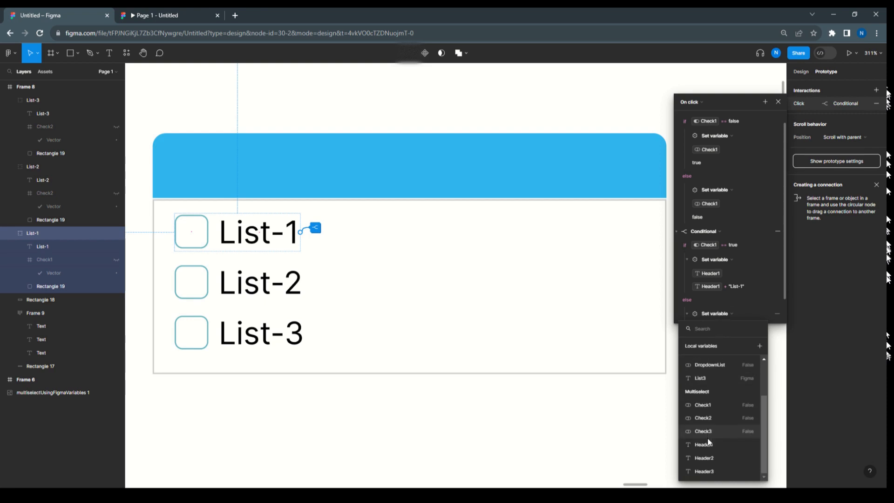
click(708, 443)
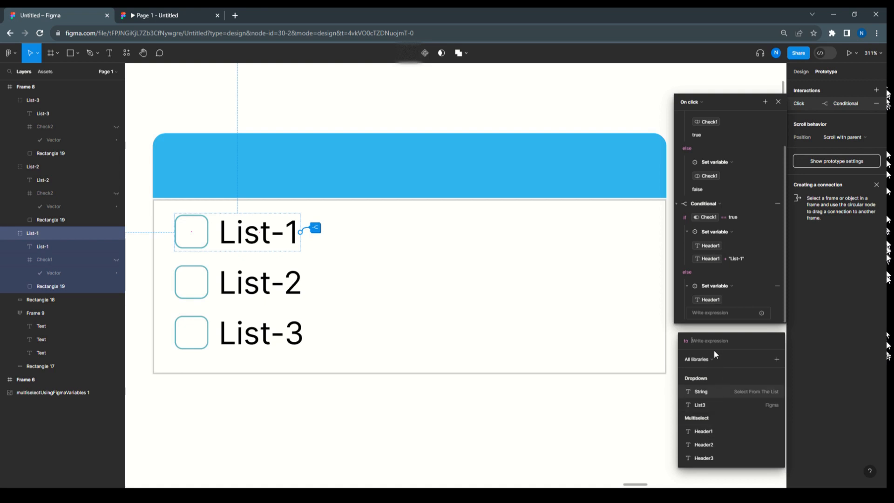
text(")
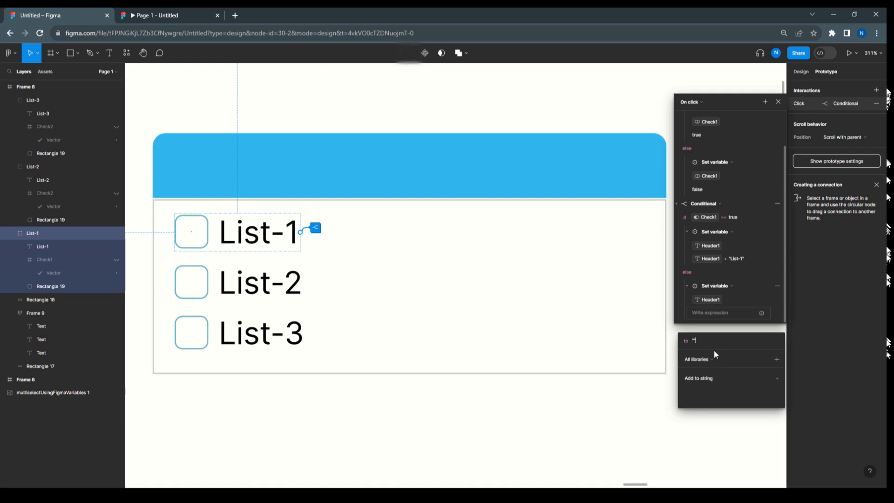
key(Return)
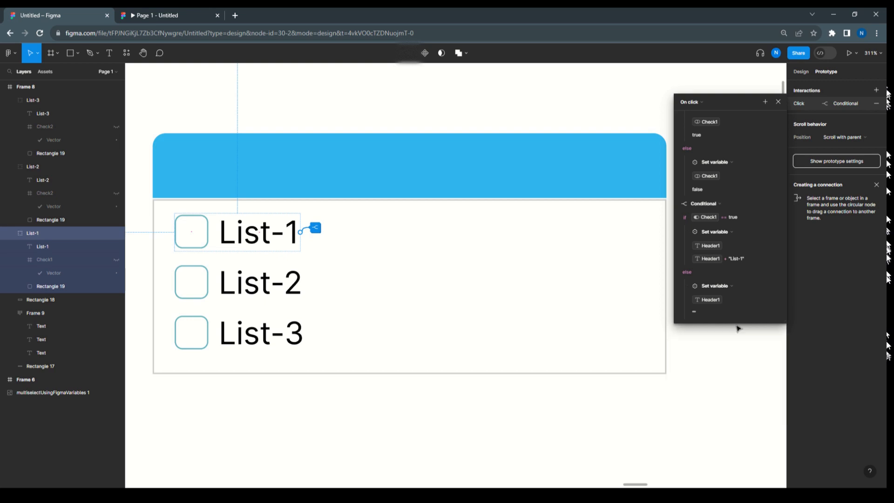
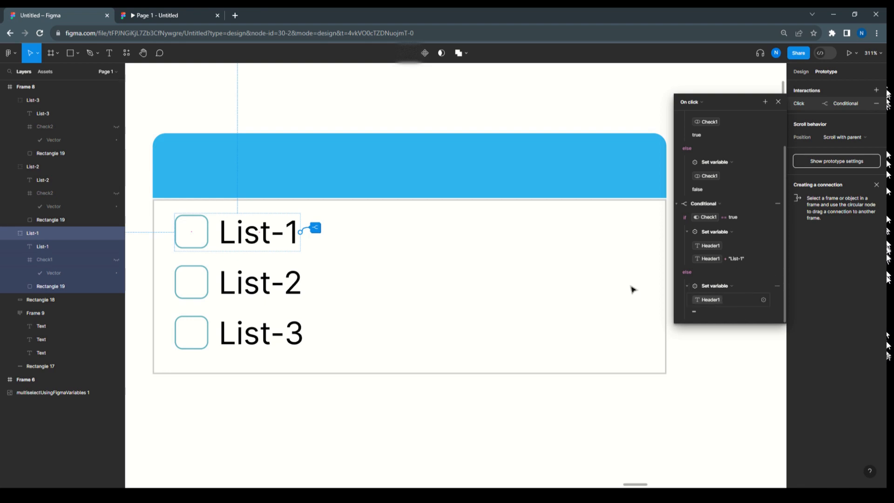
Run the prototype preview and toggle the Invision item repeatedly to test its checkbox and header, then return to the design file
click(570, 77)
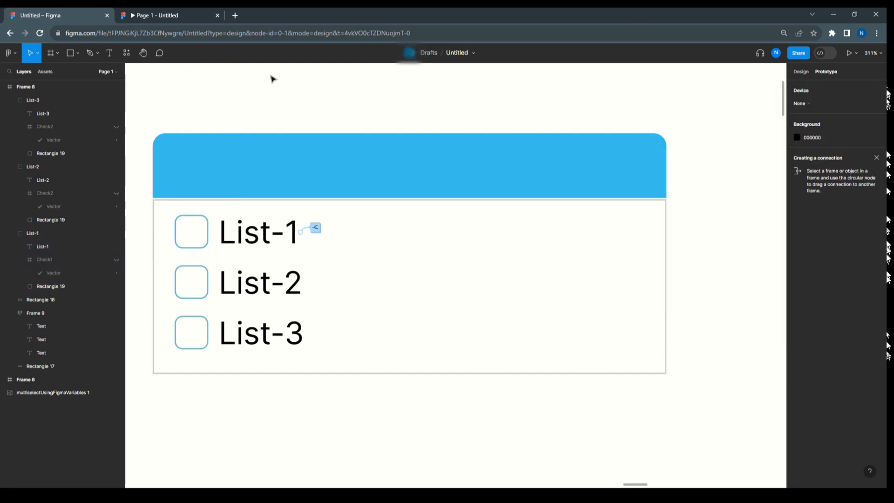
click(850, 53)
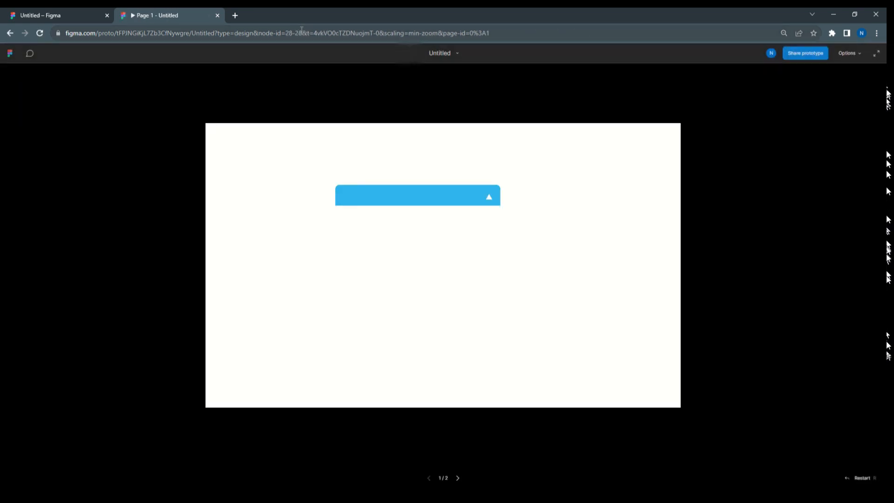
click(471, 197)
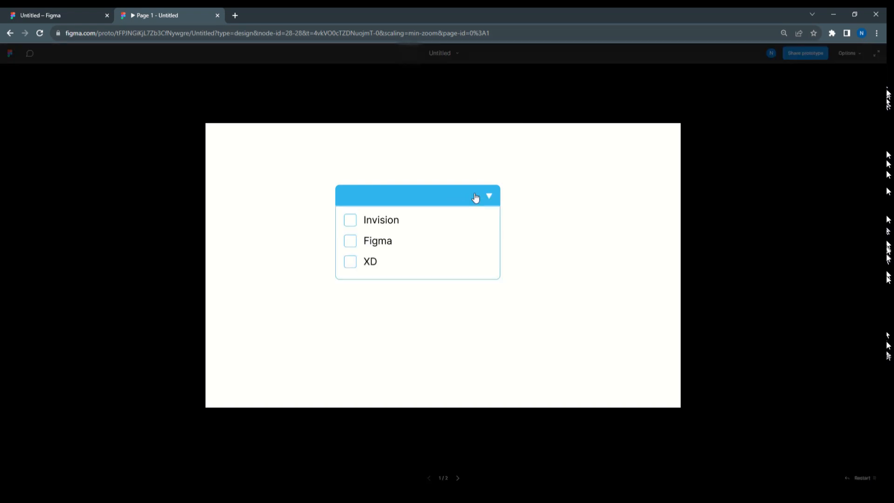
click(386, 223)
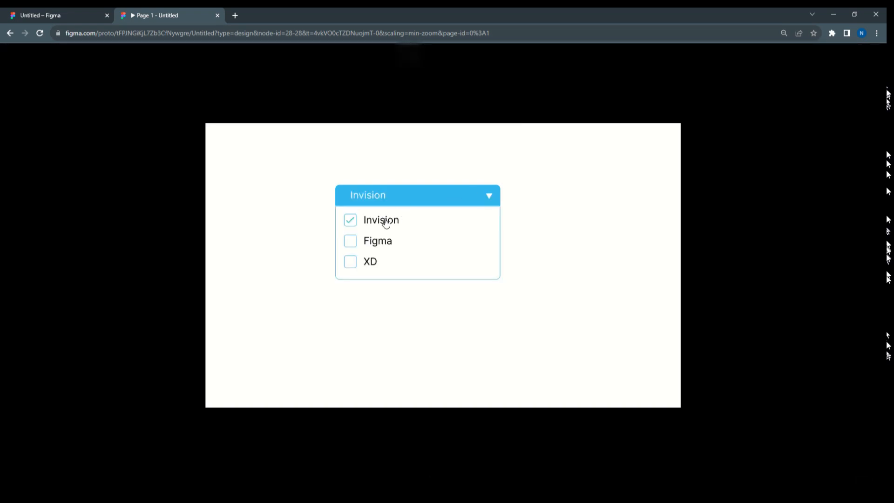
click(386, 223)
click(386, 223)
click(386, 223)
click(386, 223)
click(386, 222)
click(386, 223)
click(386, 223)
click(386, 222)
click(386, 223)
click(386, 222)
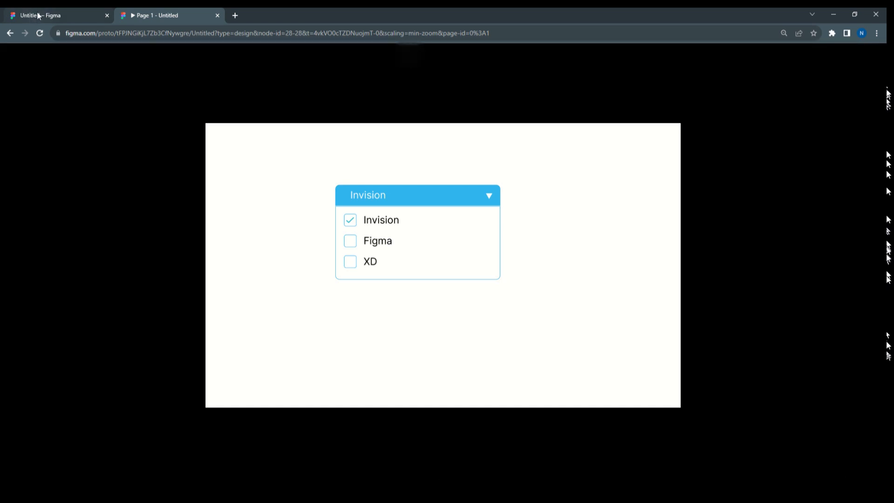
click(38, 15)
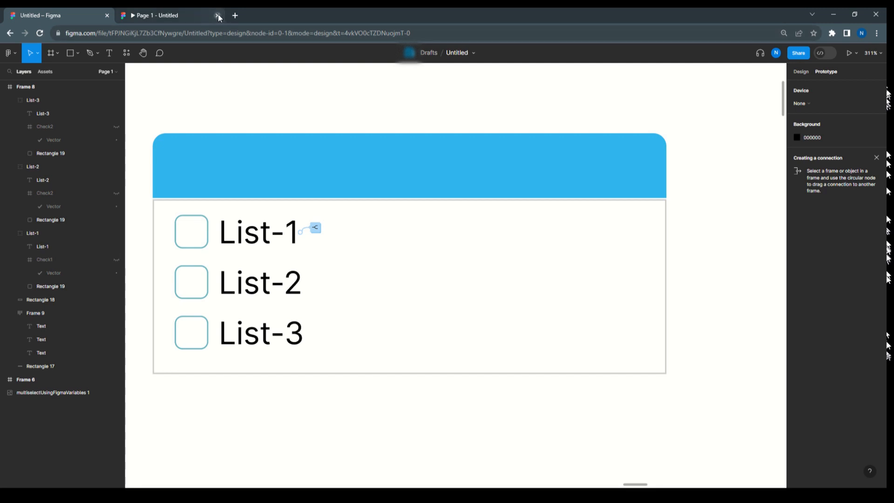
Preview Frame 8 as a prototype, toggle List-1 repeatedly to test its checkbox and header text, and return to the design file
scroll(238, 113, down, 10)
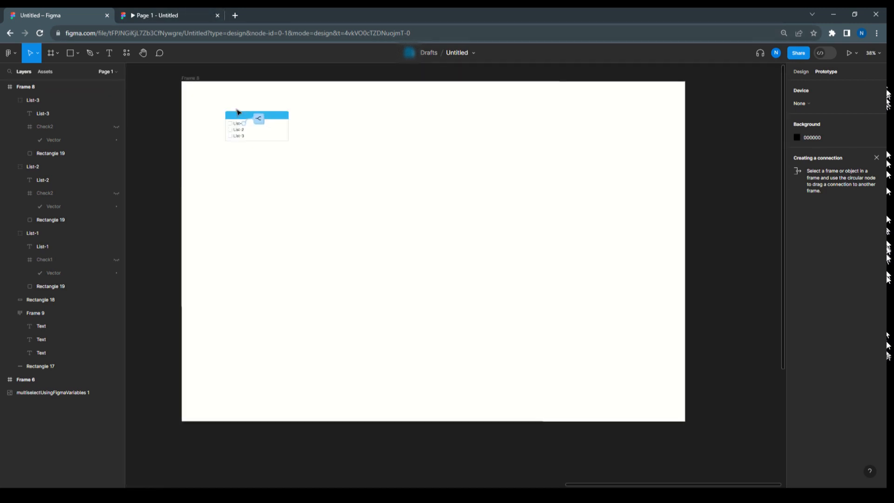
click(195, 80)
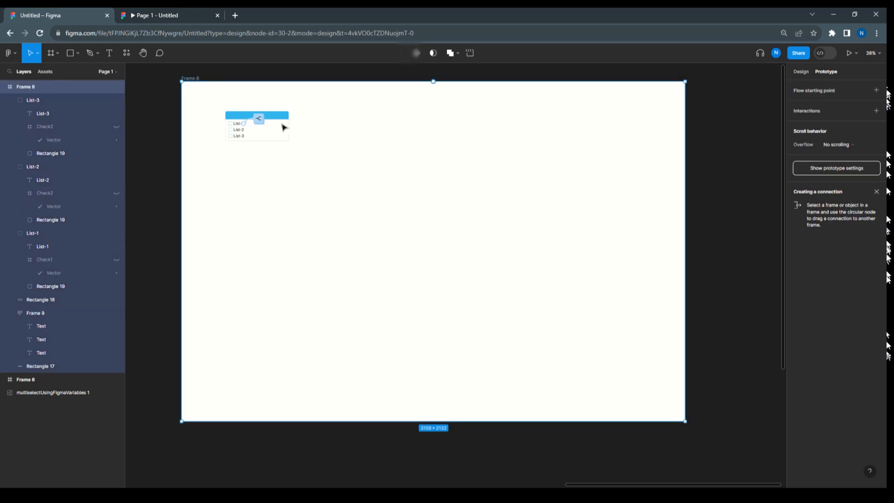
click(849, 54)
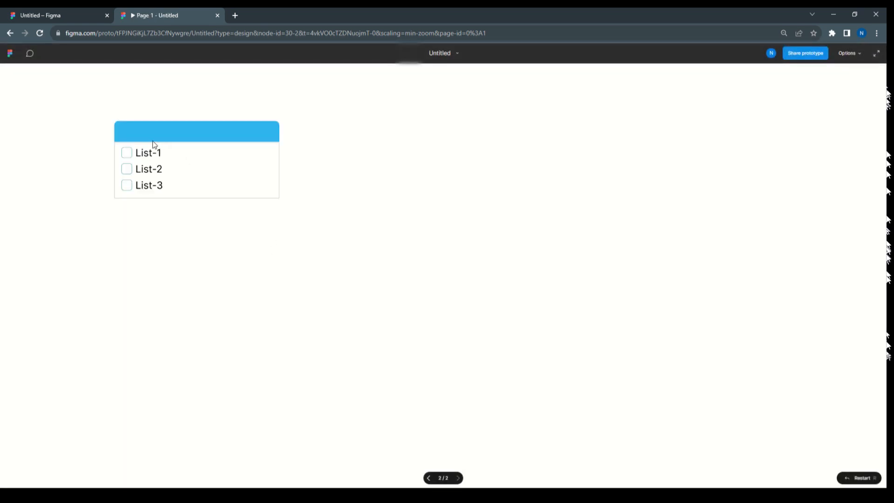
click(142, 155)
click(141, 155)
click(142, 155)
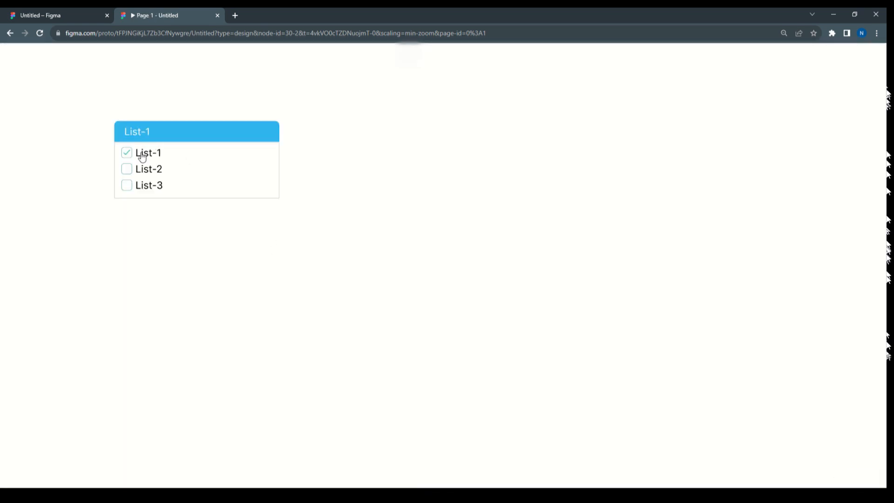
click(142, 155)
click(142, 155)
click(142, 155)
click(142, 155)
click(66, 14)
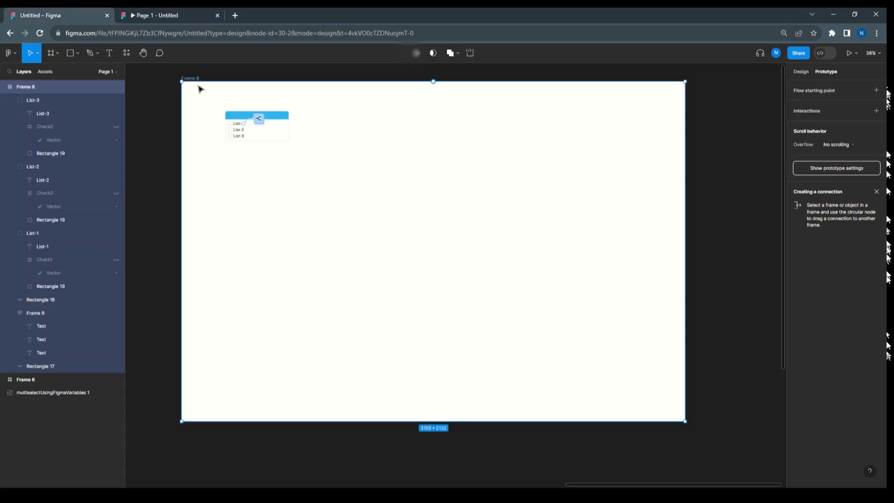
Copy List-1's click interaction and paste it onto the List-2 and List-3 groups
scroll(199, 87, up, 5)
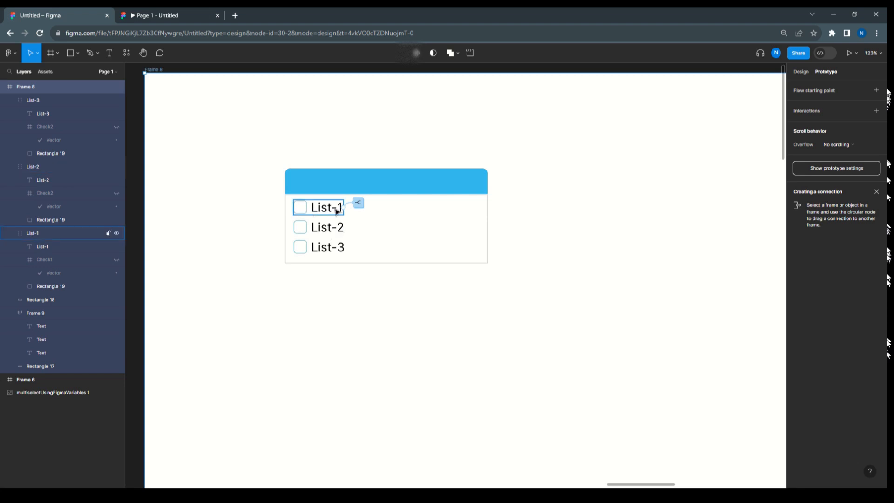
click(360, 204)
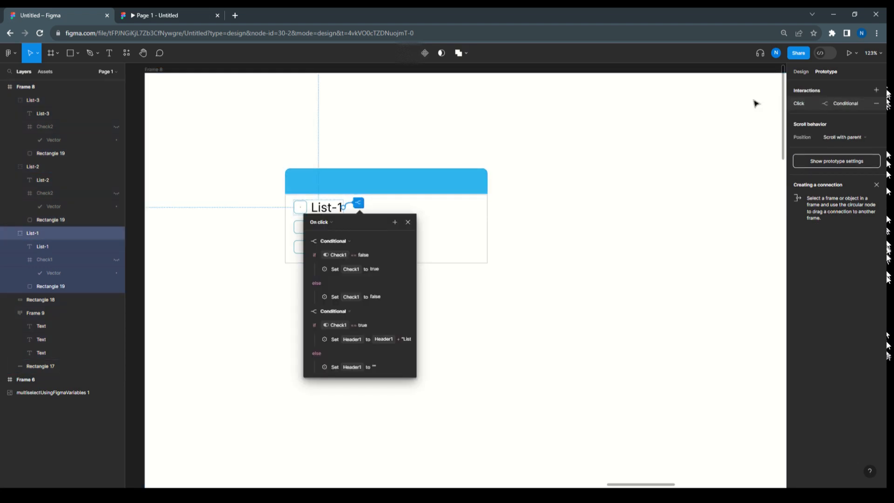
click(408, 222)
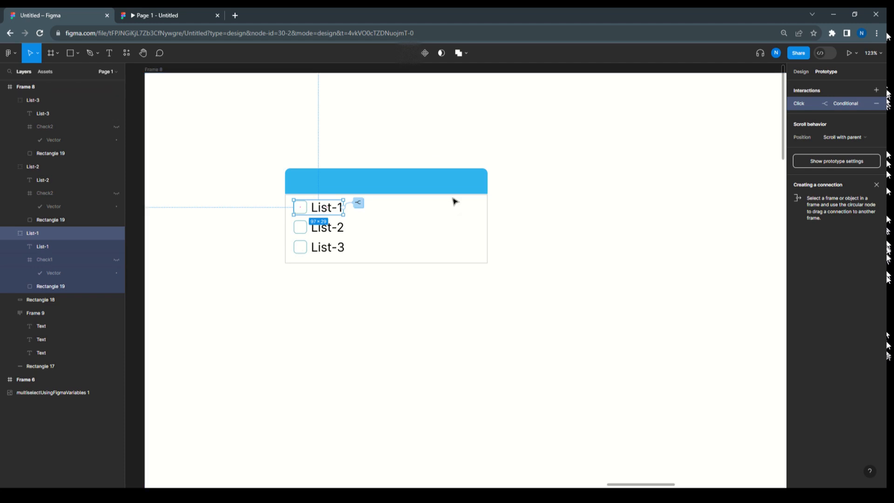
click(341, 230)
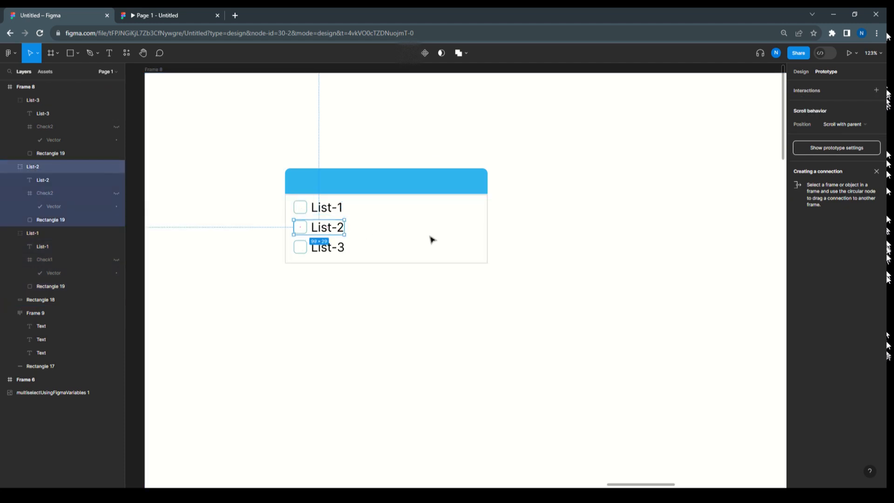
key(ctrl+v)
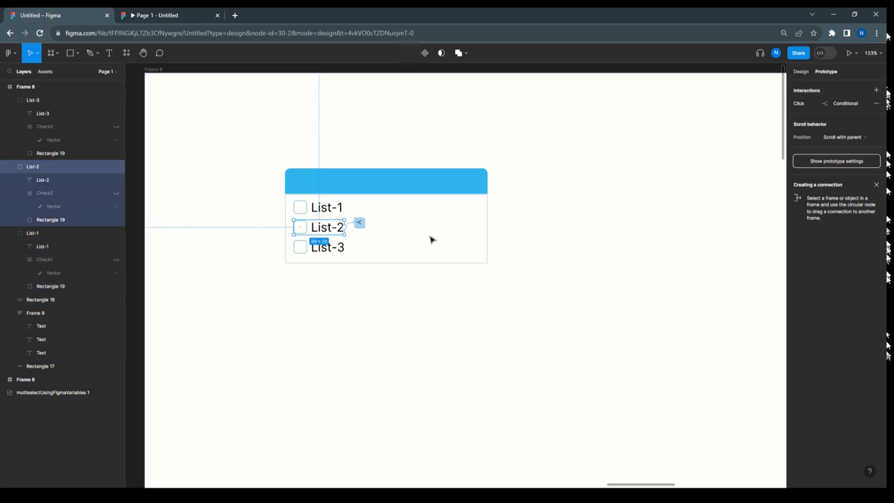
click(346, 253)
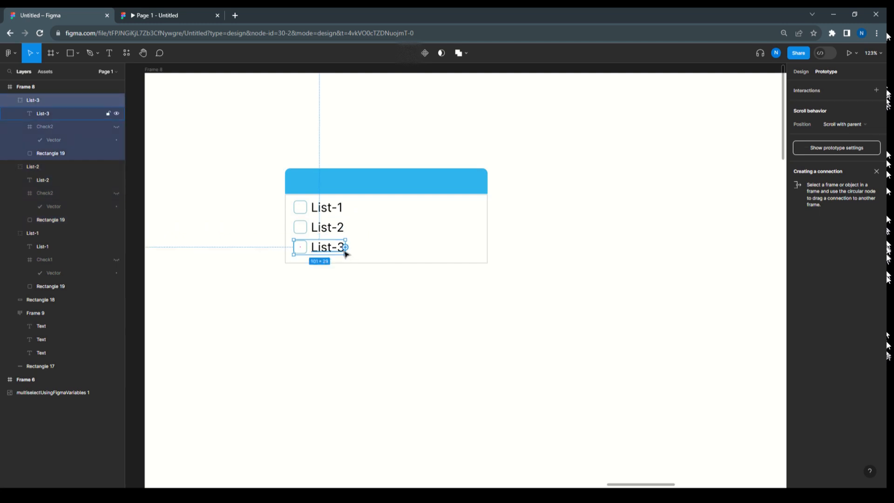
key(ctrl+v)
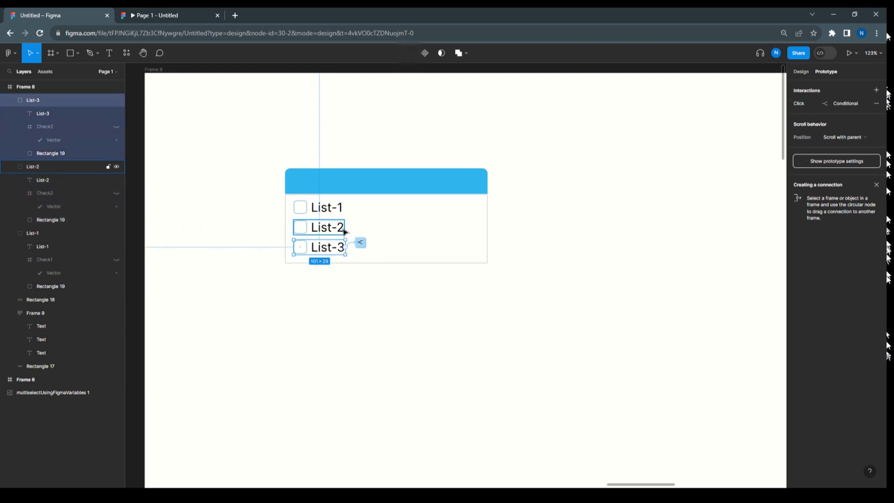
In List-2's click interaction, change the variable in the first conditional so the condition reads Check2 == false
click(345, 231)
click(360, 224)
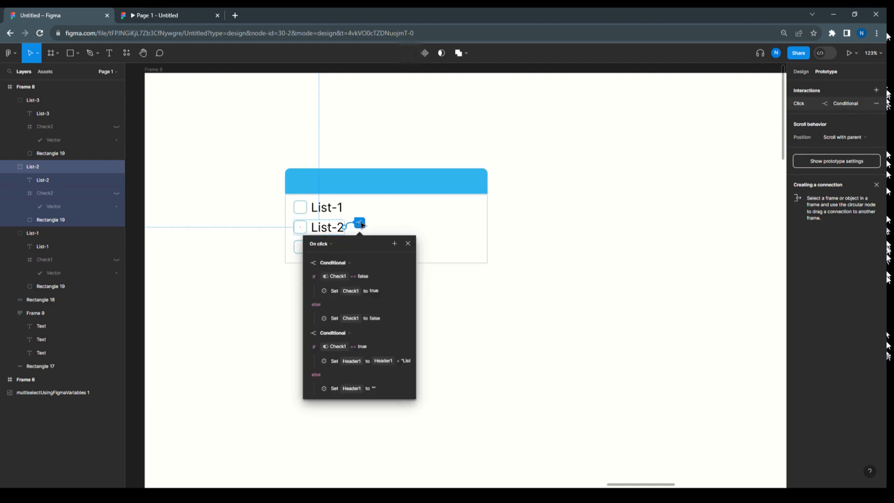
click(408, 243)
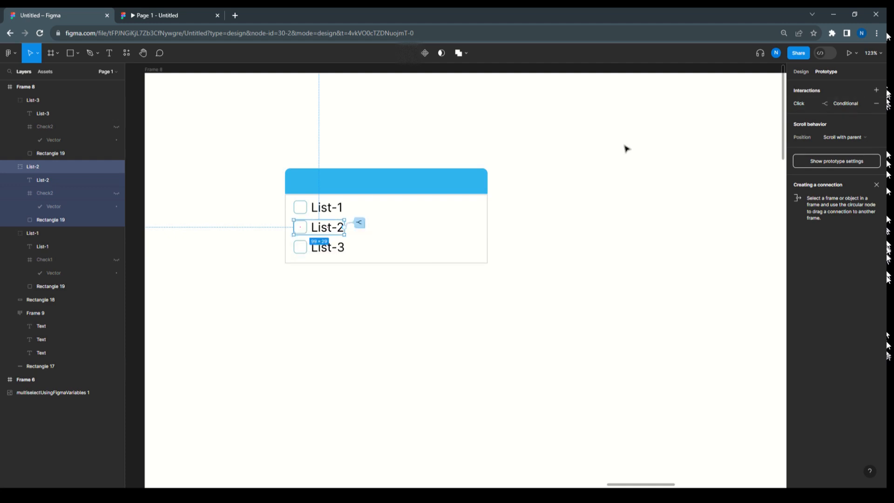
click(796, 104)
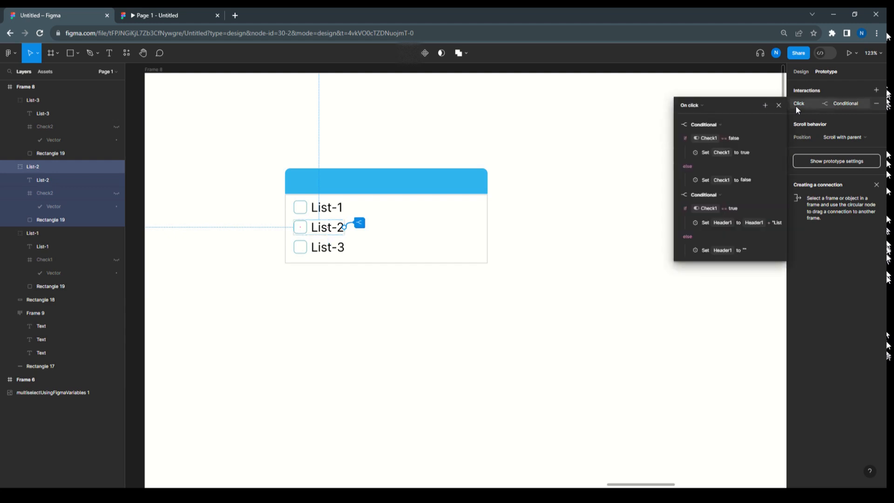
click(707, 139)
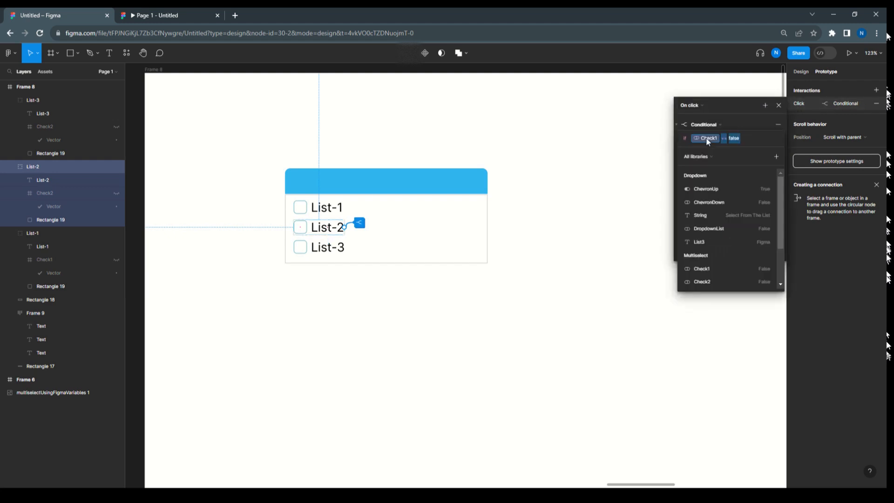
click(703, 281)
click(743, 116)
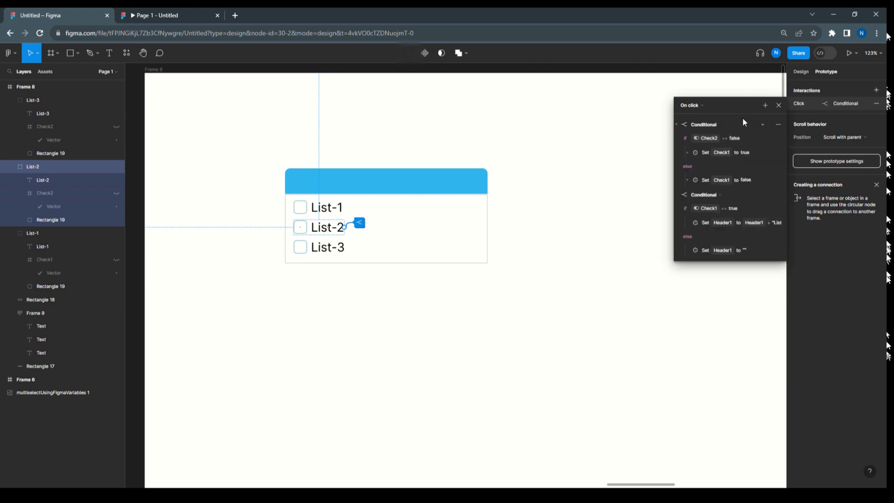
Under the first conditional's if branch, retarget the Set variable action to Check2, keeping its value true
click(686, 152)
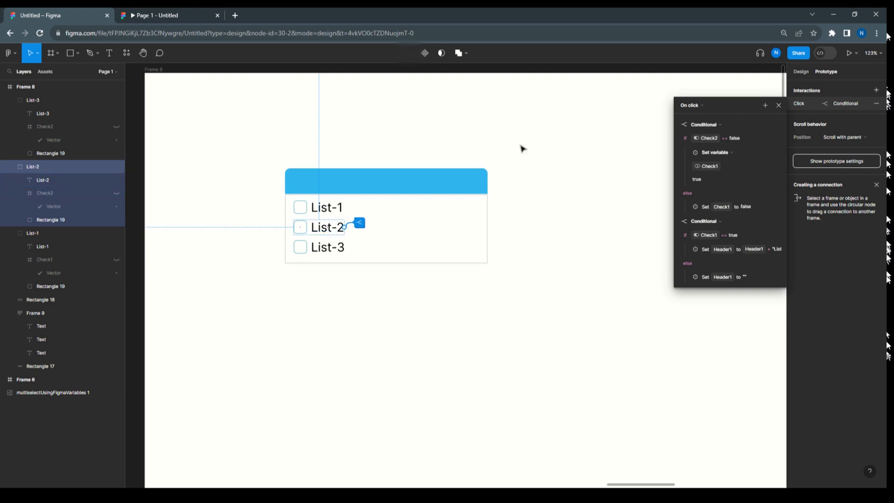
click(712, 166)
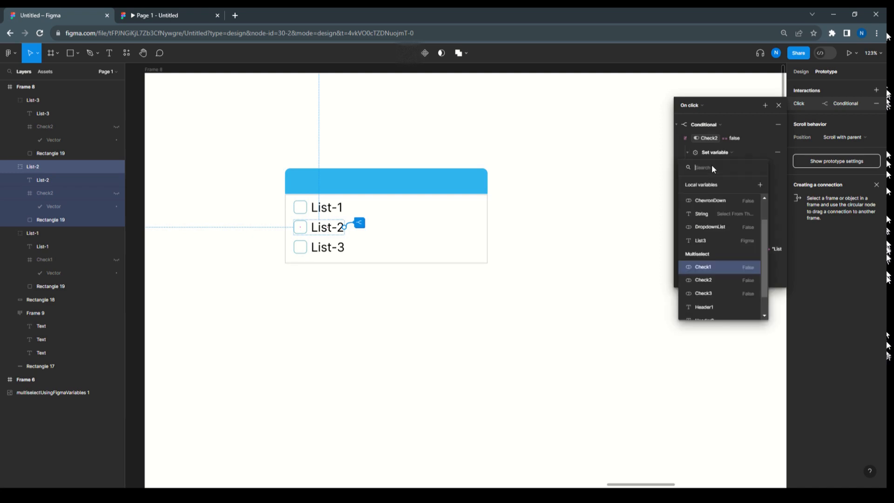
click(700, 278)
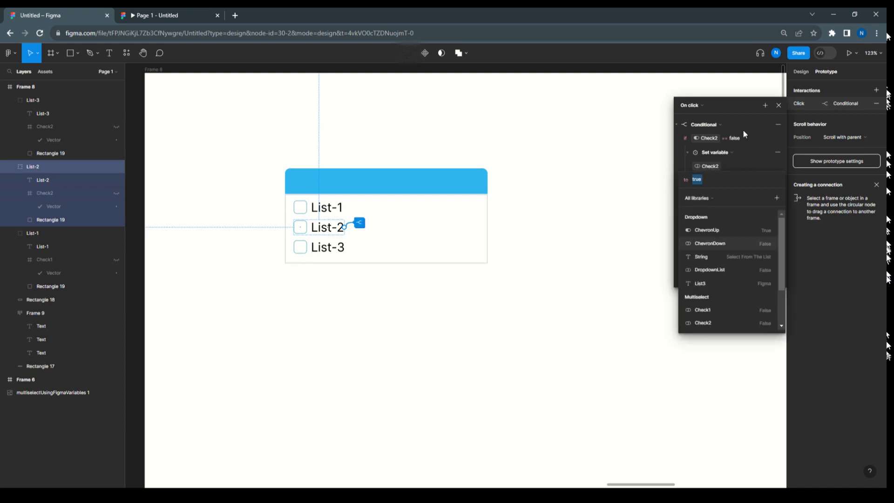
click(736, 107)
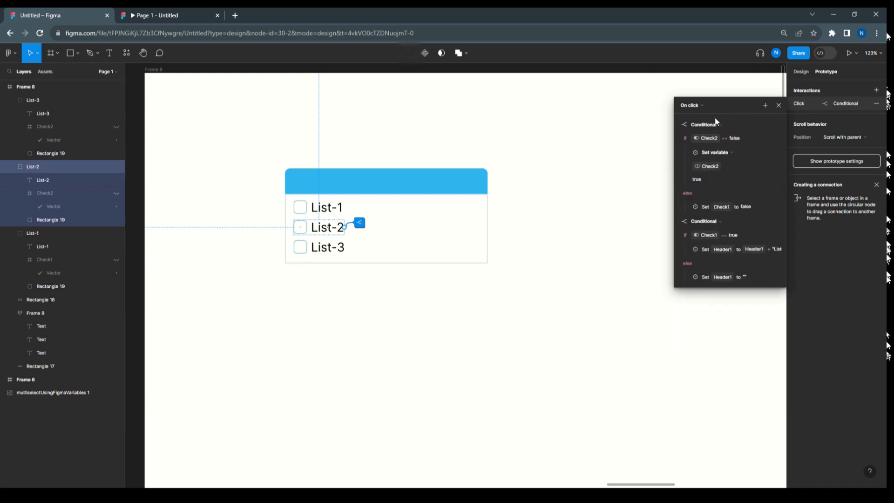
Under the first conditional's else branch, retarget the Set variable action to Check2, keeping its value false
click(688, 207)
scroll(727, 194, down, 2)
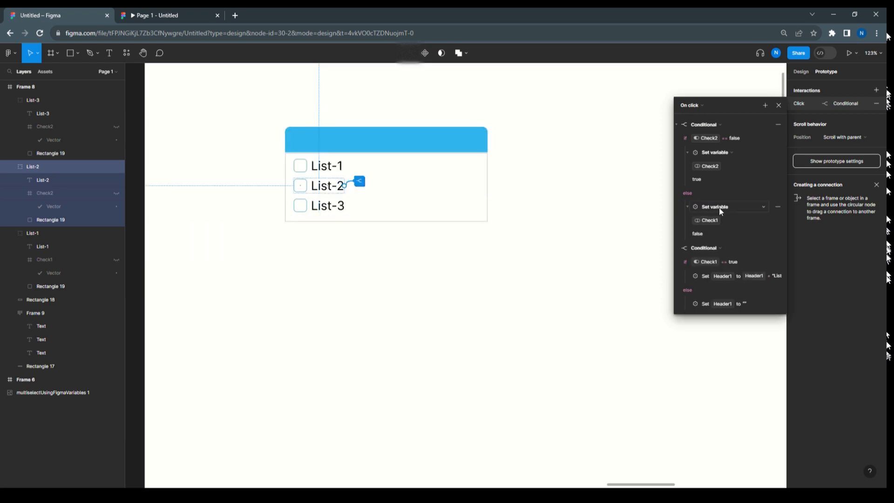
click(709, 220)
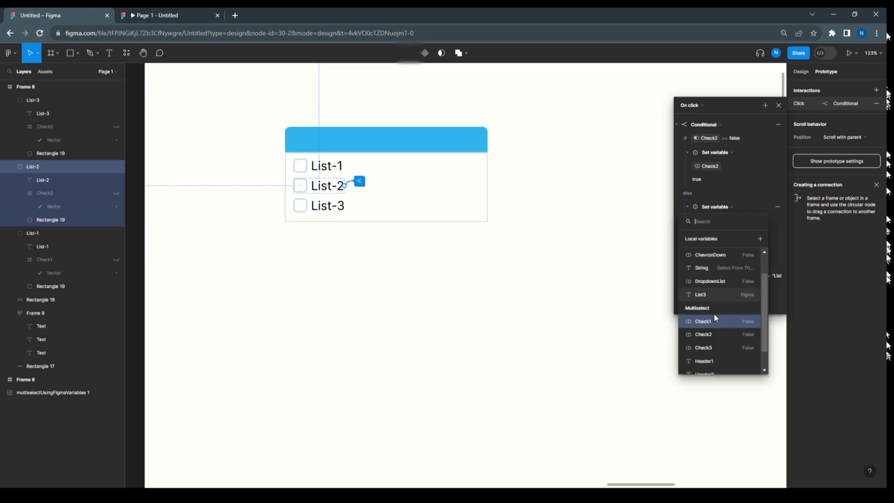
click(704, 334)
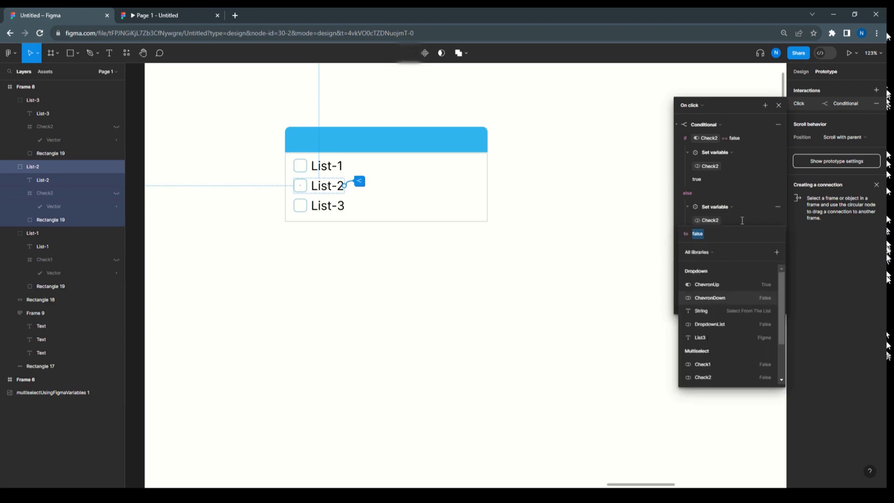
click(742, 193)
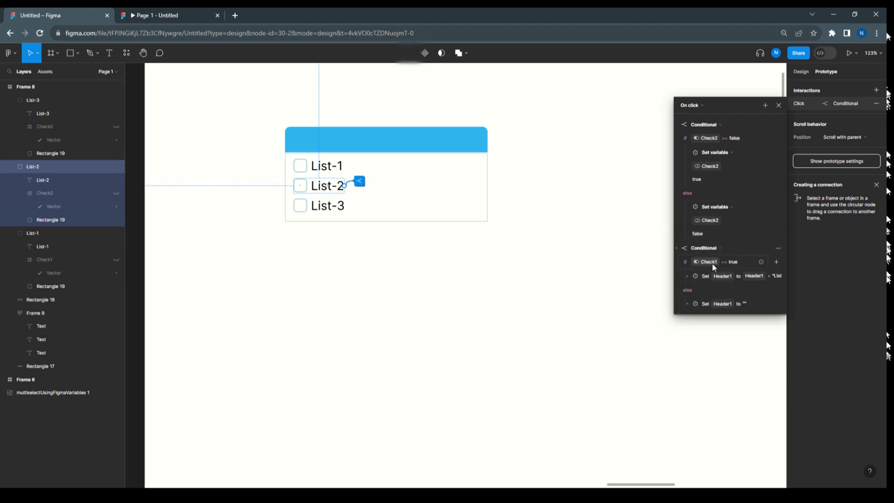
Change the variable in List-2's second conditional so the condition reads Check2 == true
scroll(717, 188, up, 1)
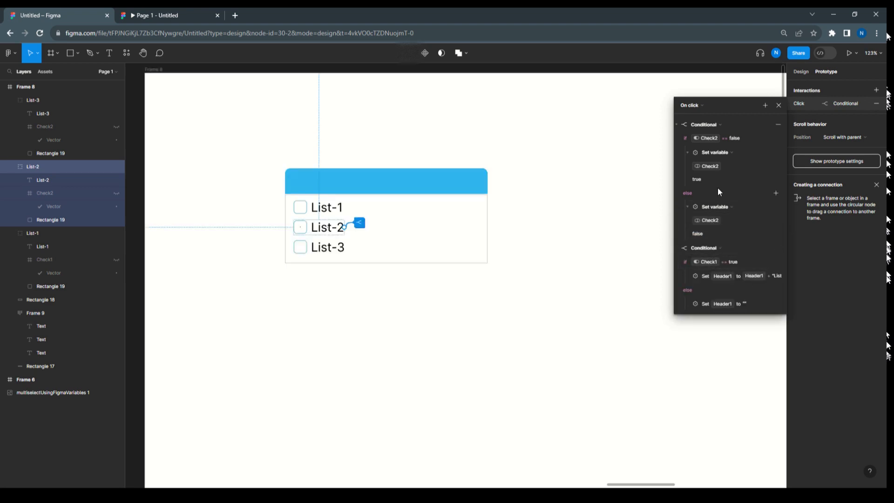
click(705, 263)
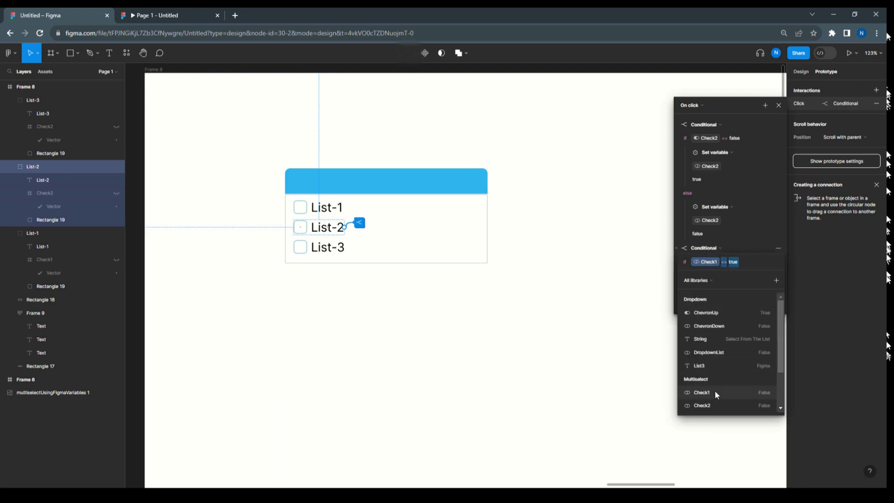
click(707, 404)
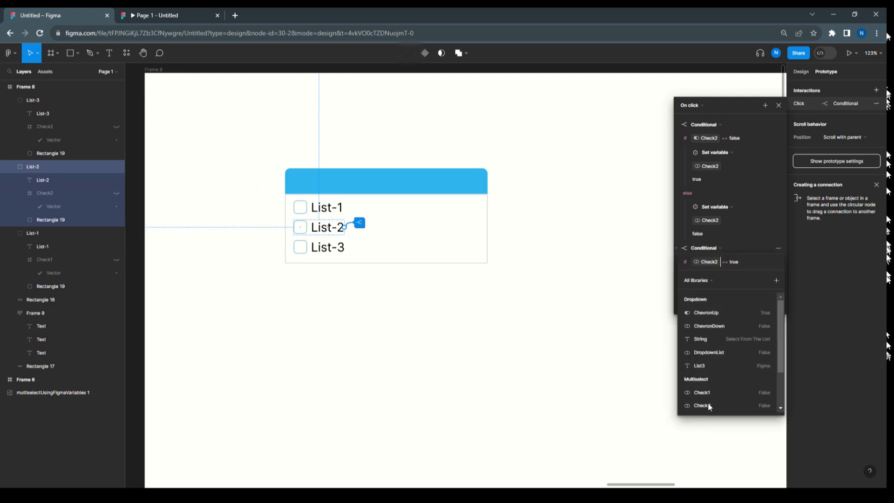
click(745, 230)
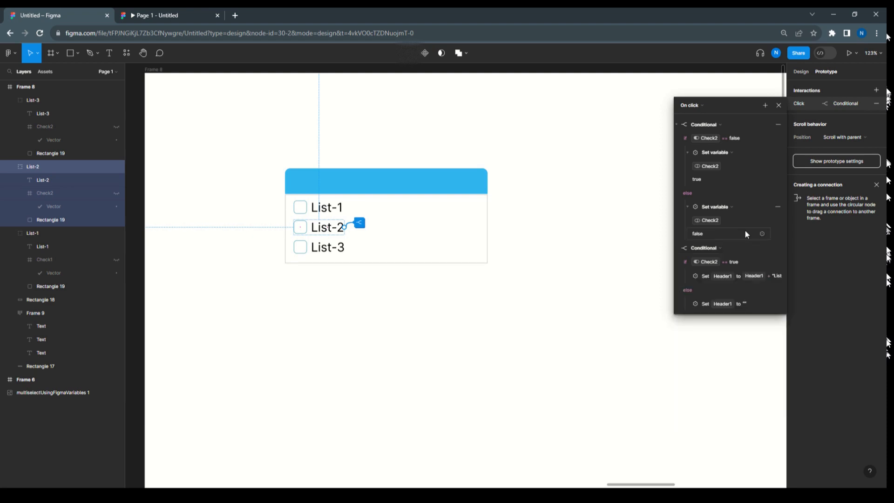
Under the if branch of List-2's second conditional, retarget the Set variable action to Header2
click(688, 276)
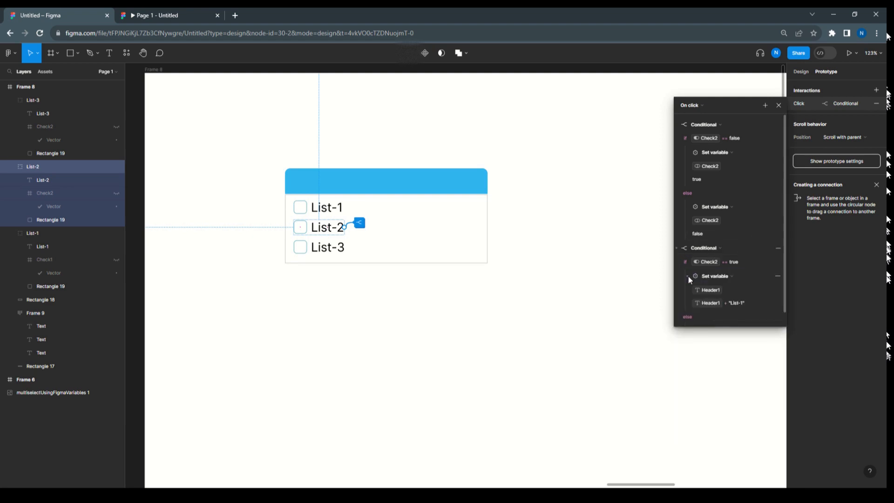
click(716, 293)
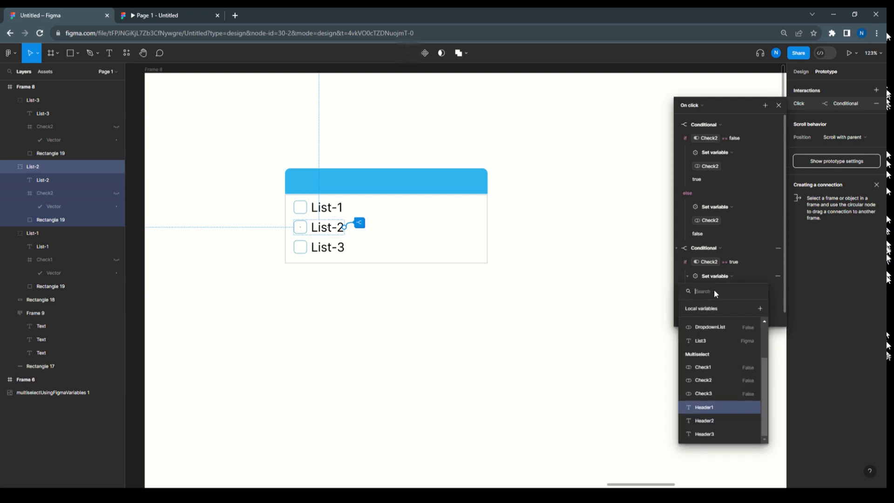
click(719, 419)
click(740, 302)
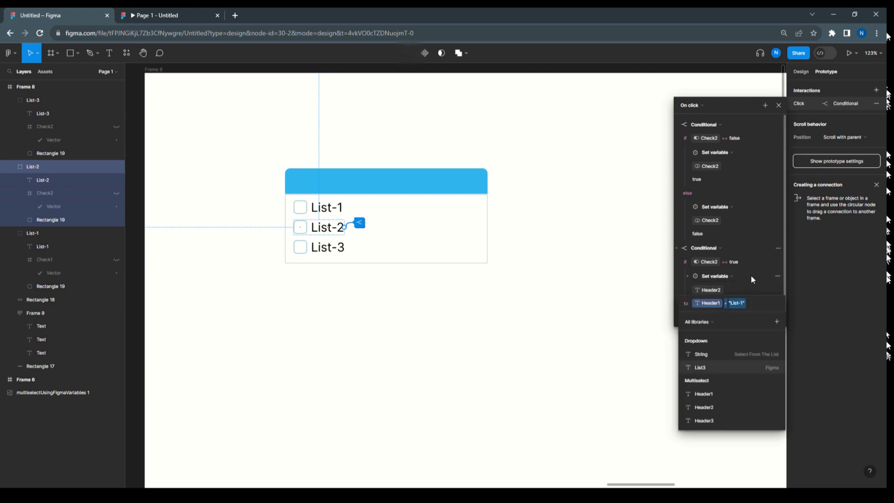
click(751, 277)
In the value expression of that Header2 action, change the quoted text to "List-2"
click(740, 303)
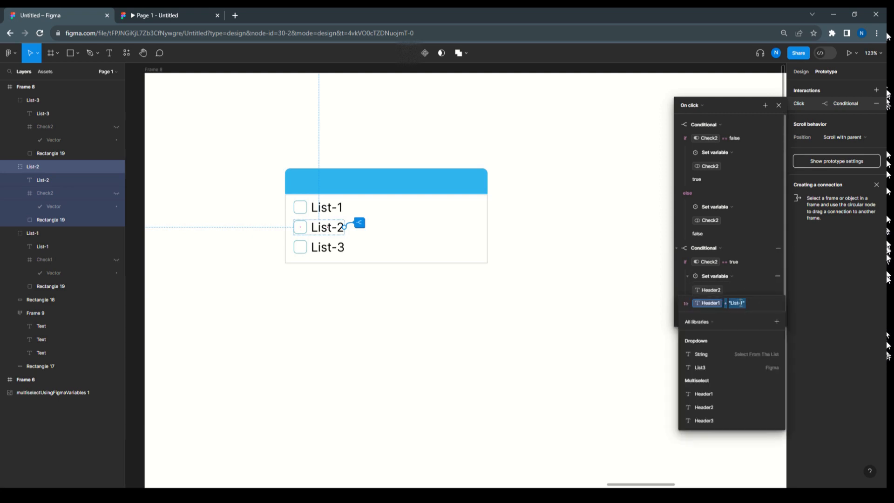
click(742, 303)
mouse_move(745, 303)
mouse_down()
mouse_move(732, 305)
mouse_move(742, 305)
mouse_up()
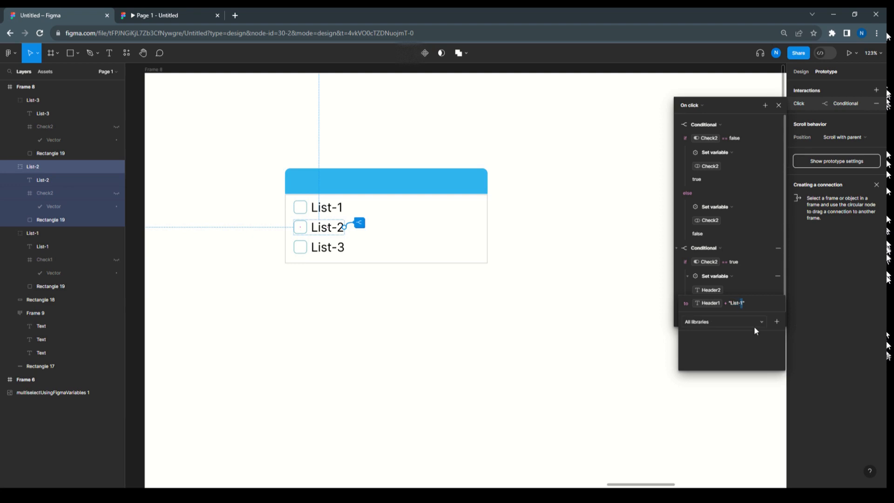
text(2)
click(749, 287)
Under the else branch of List-2's second conditional, retarget the Set variable action to Header2
scroll(702, 320, down, 1)
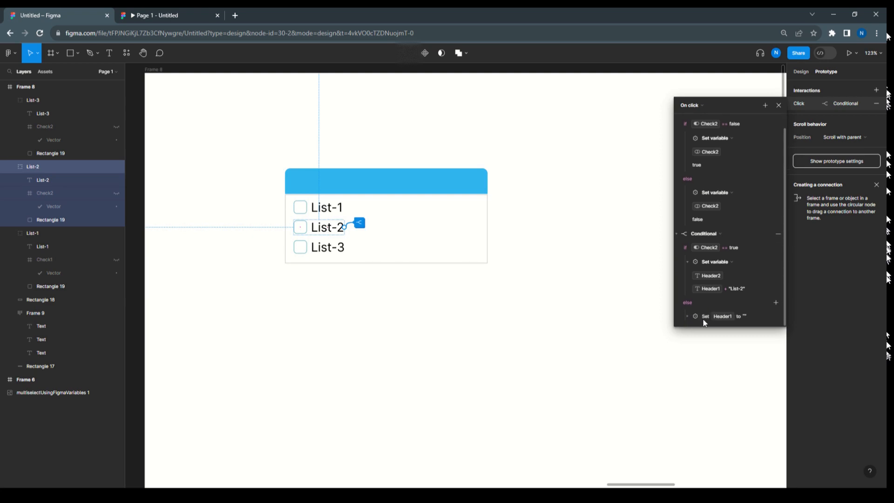
click(688, 317)
click(686, 317)
scroll(703, 307, down, 1)
scroll(712, 302, down, 1)
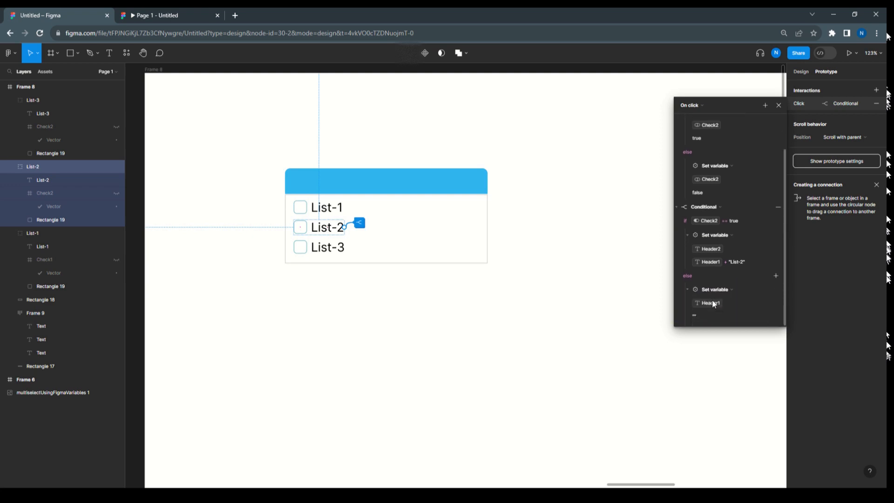
click(711, 302)
click(703, 433)
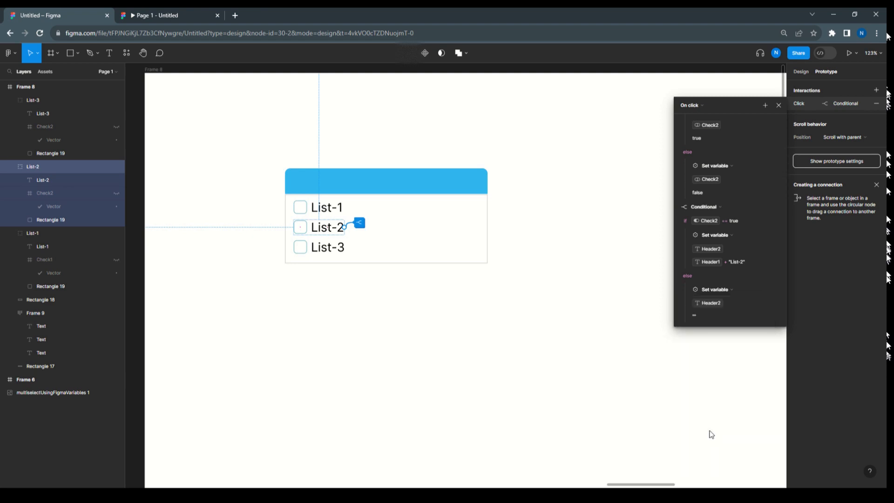
click(585, 316)
In List-3's click interaction, change the variable in the first conditional so the condition reads Check3 == false
click(343, 249)
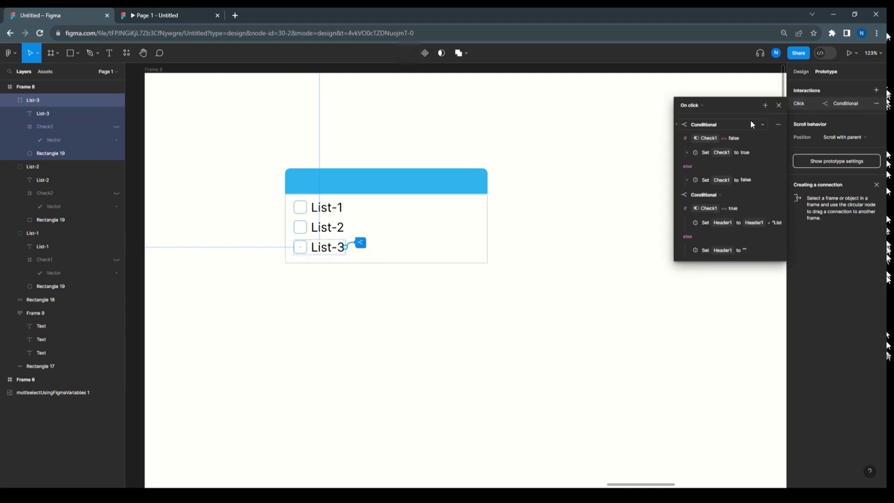
click(707, 139)
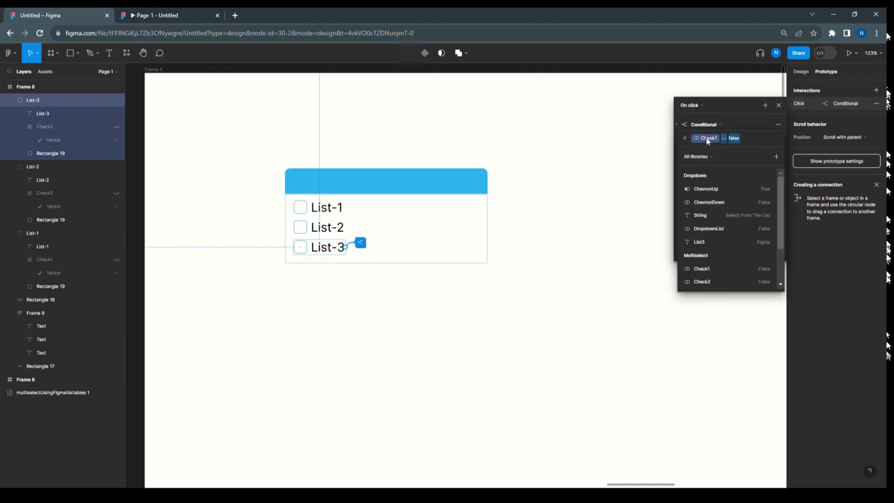
scroll(714, 272, down, 2)
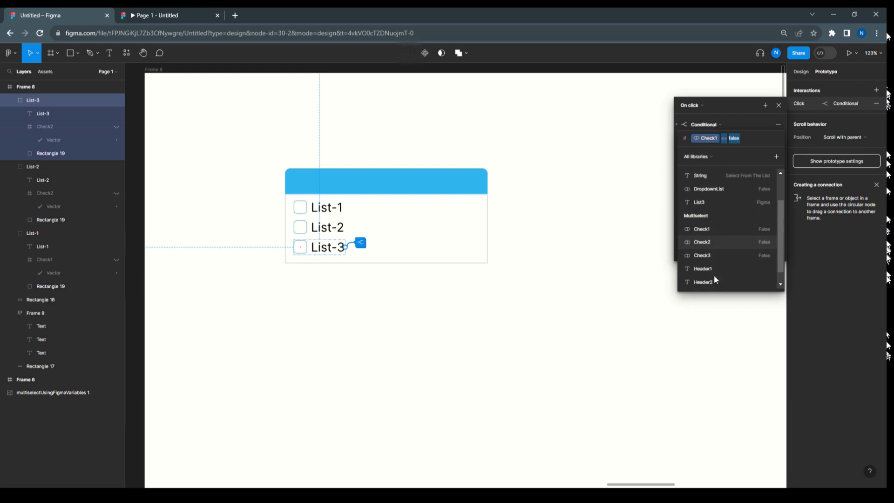
click(709, 240)
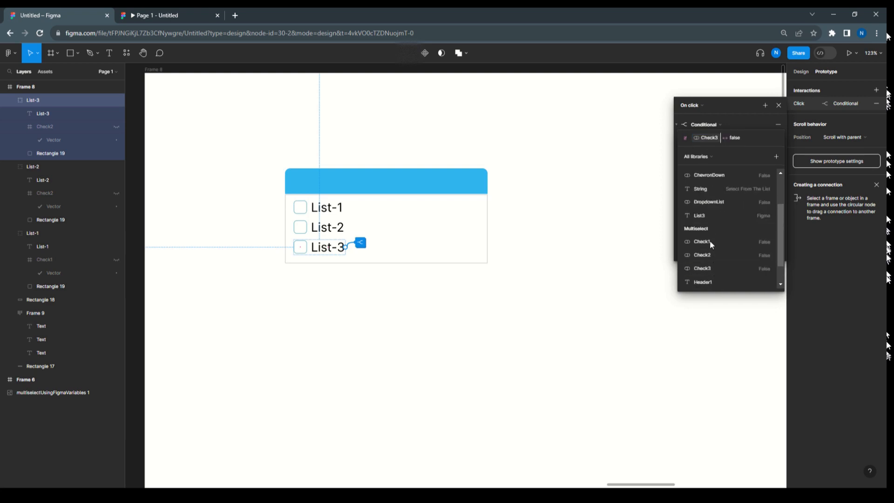
click(738, 102)
Under the if branch of List-3's first conditional, retarget the Set variable action to Check3
click(688, 153)
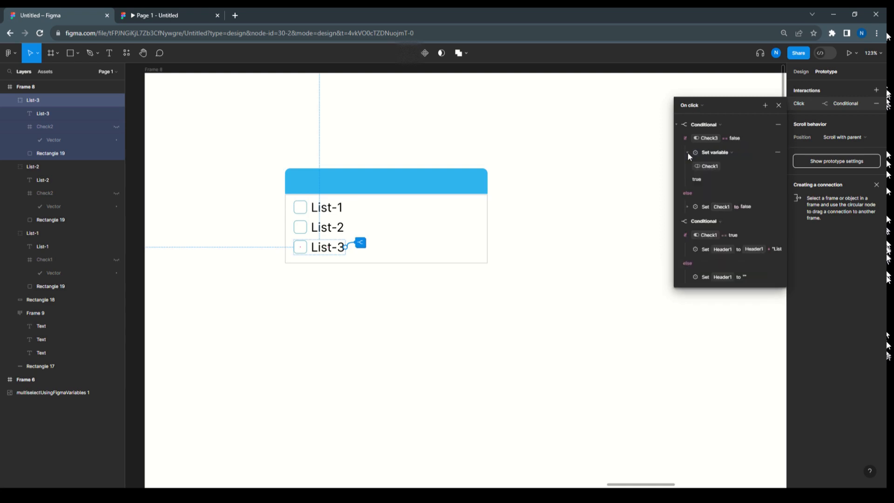
click(711, 166)
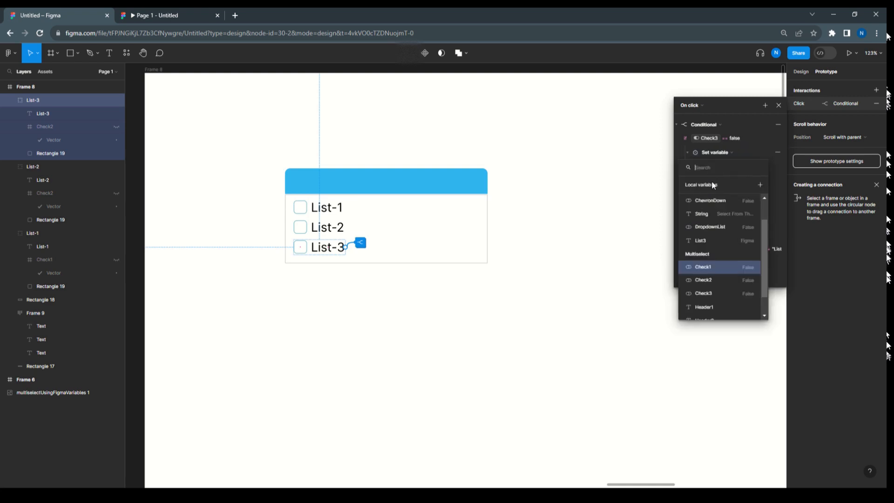
click(716, 292)
click(734, 113)
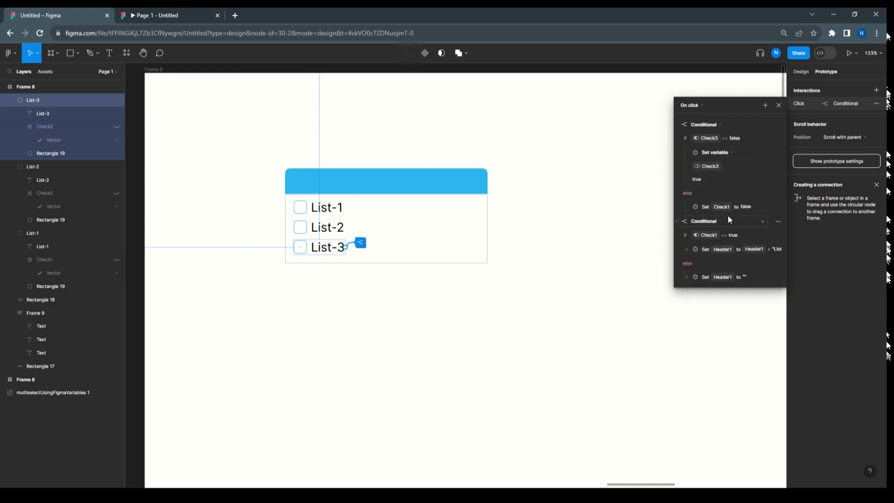
Under the else branch of List-3's first conditional, retarget the Set variable action to Check3
scroll(719, 188, down, 1)
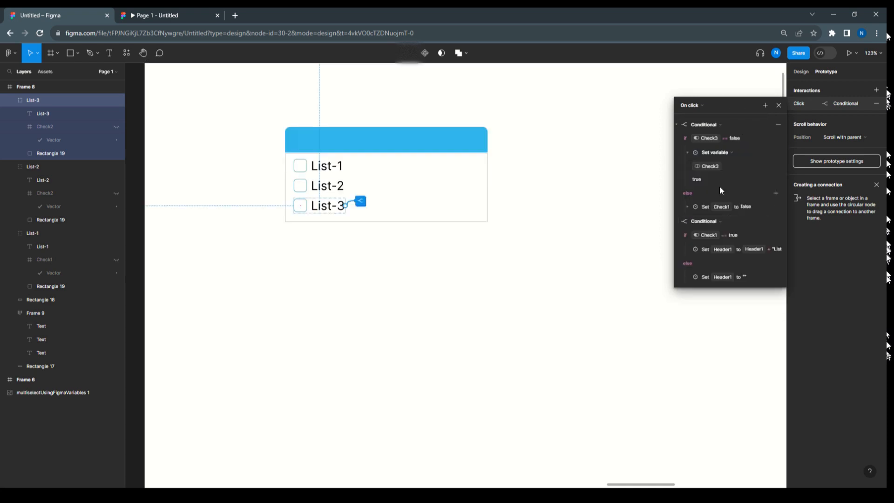
click(688, 205)
click(713, 221)
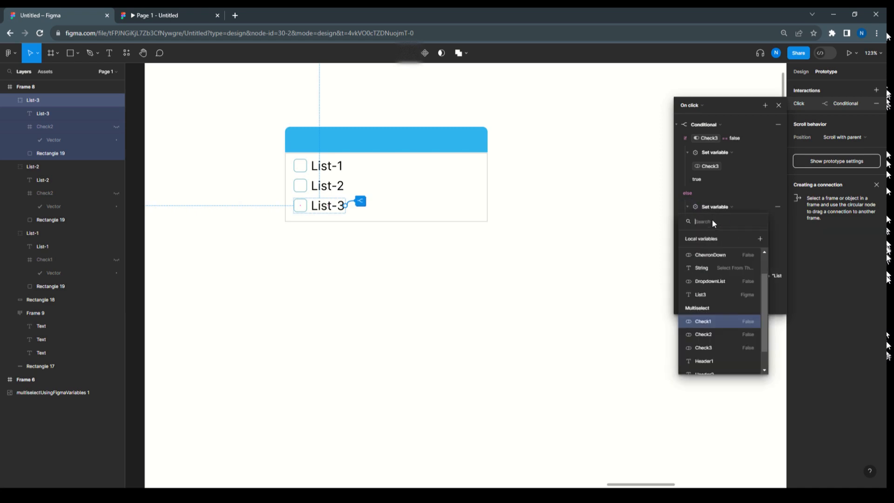
click(711, 348)
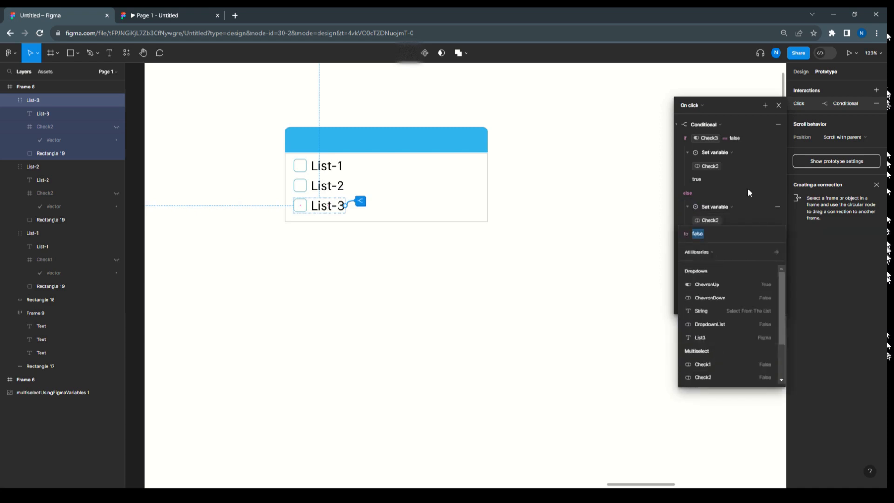
click(745, 107)
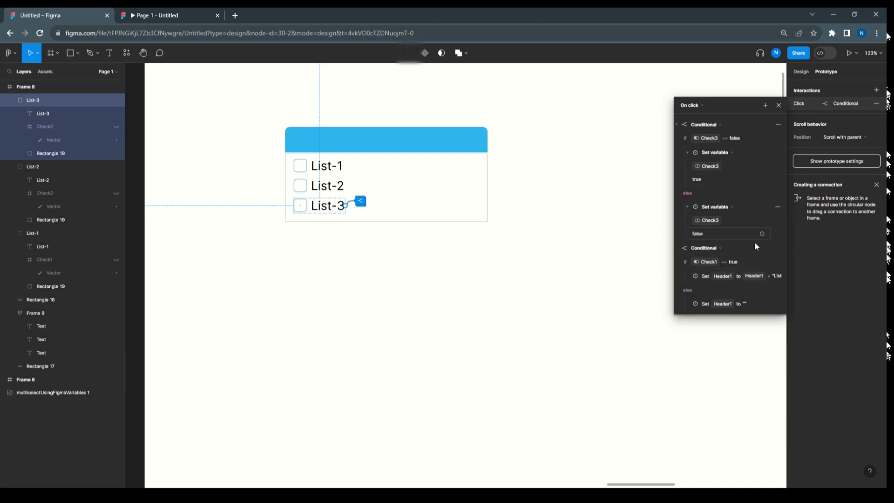
Change the variable in List-3's second conditional so the condition reads Check3 == true
click(709, 263)
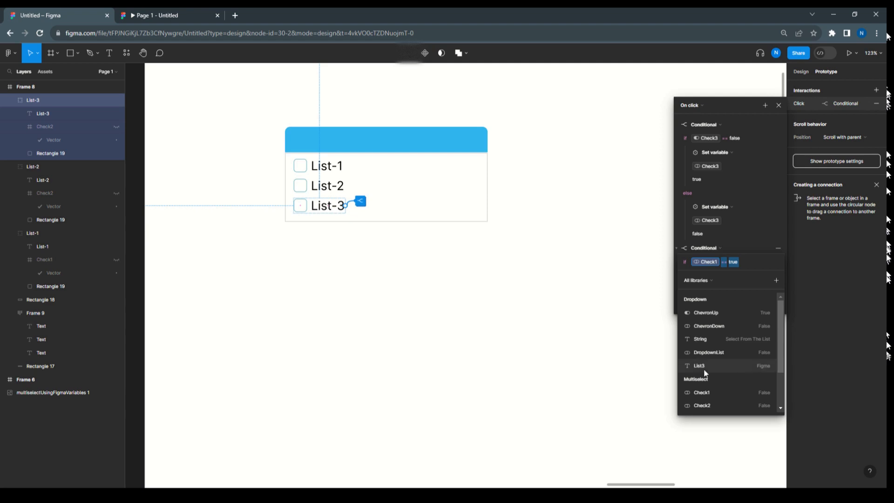
scroll(703, 368, down, 3)
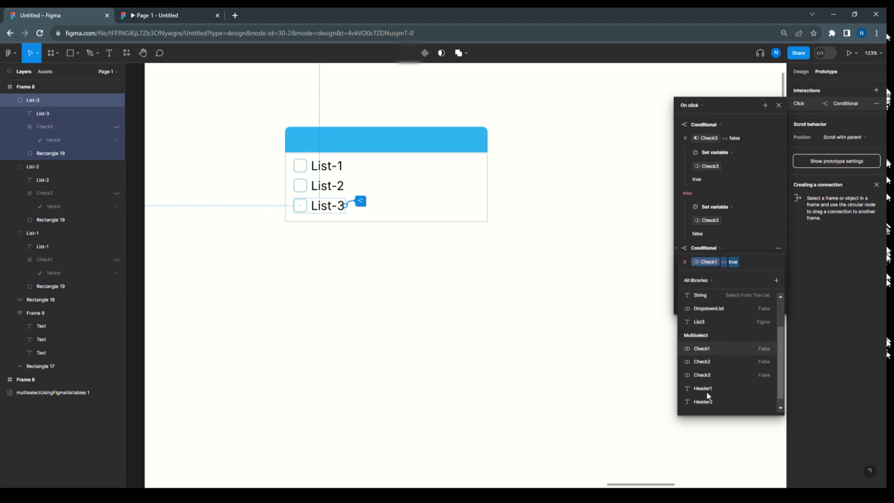
click(706, 367)
click(740, 238)
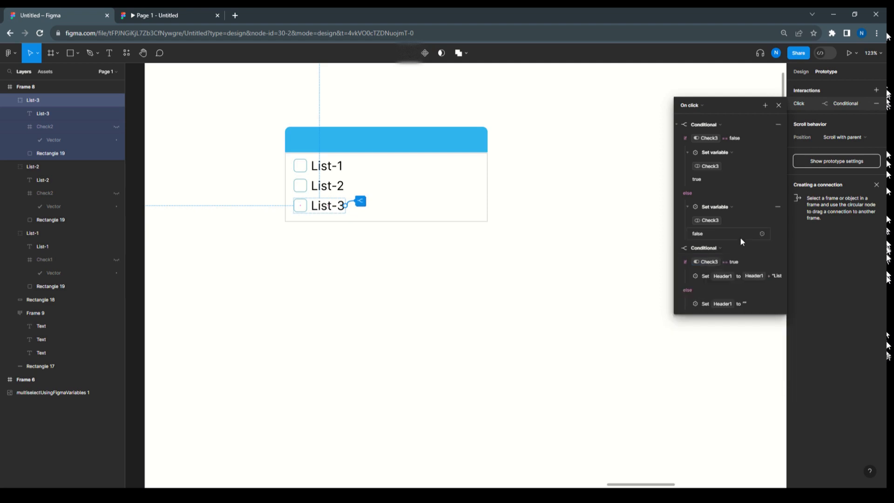
Under the if branch of List-3's second conditional, retarget the Set variable action to Header3
click(687, 276)
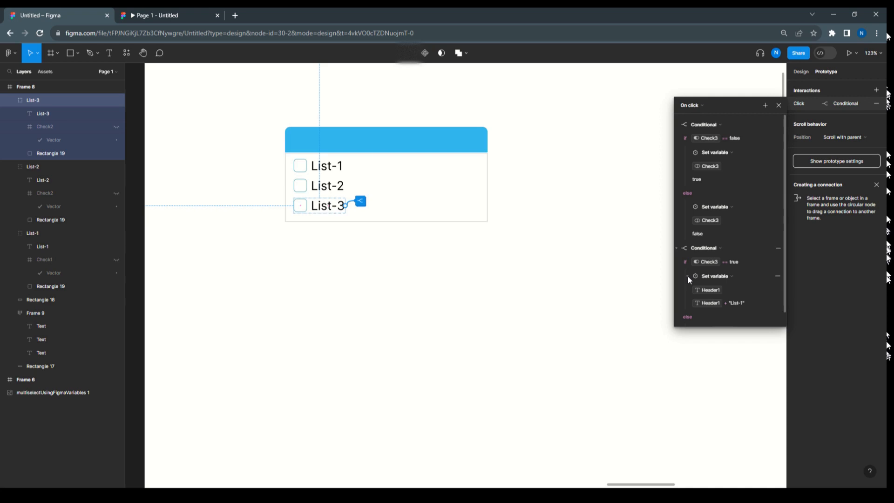
click(707, 291)
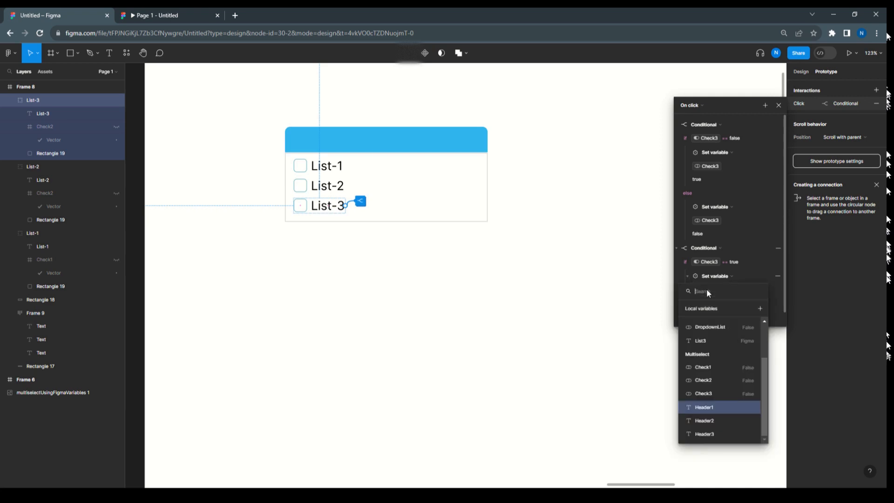
click(714, 429)
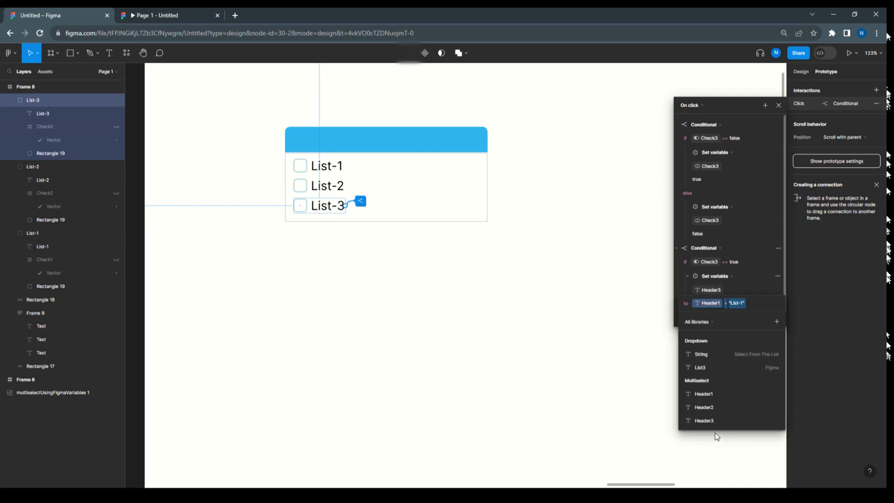
Edit the value expression of that Header3 action so it reads Header3 + "List-3"
click(744, 304)
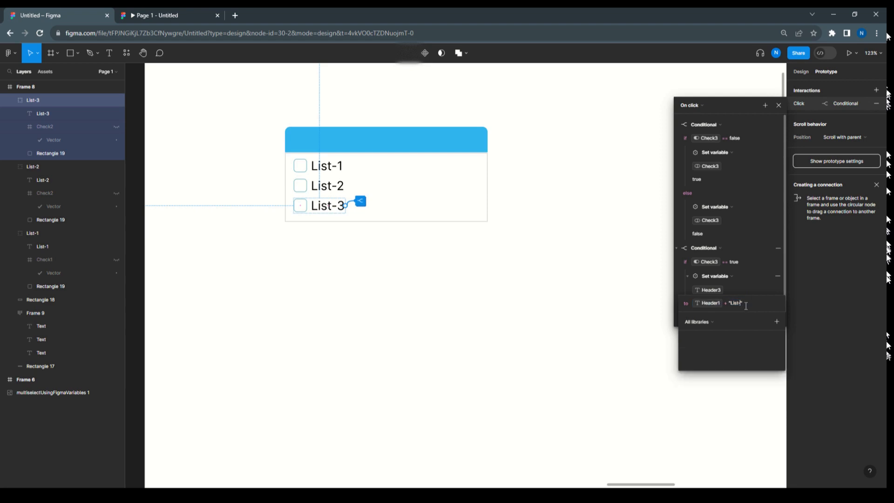
key(BackSpace)
text(3)
key(Return)
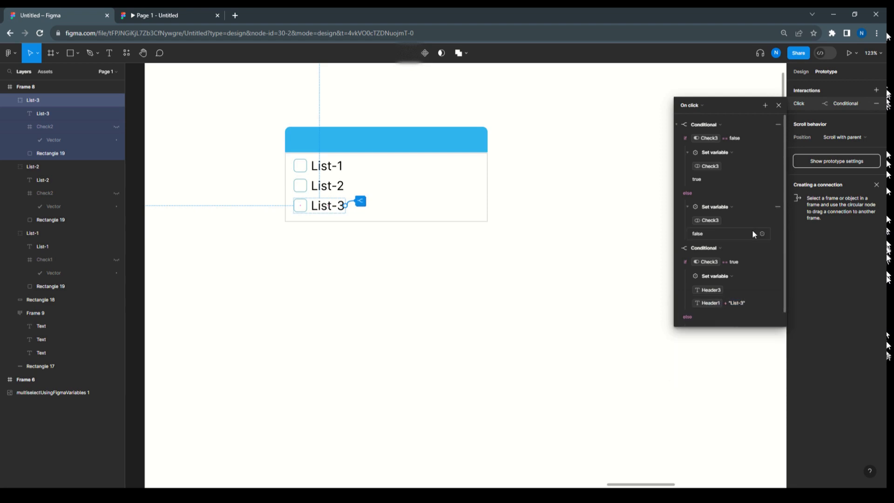
click(711, 303)
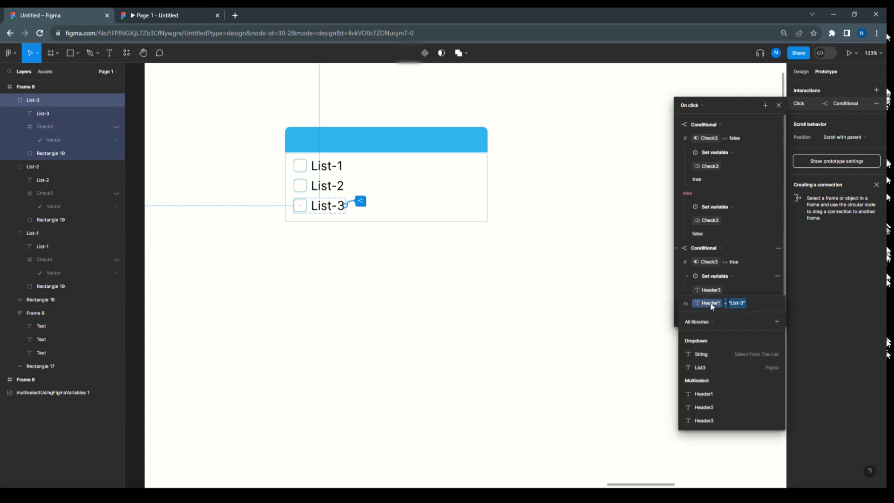
click(713, 419)
click(742, 234)
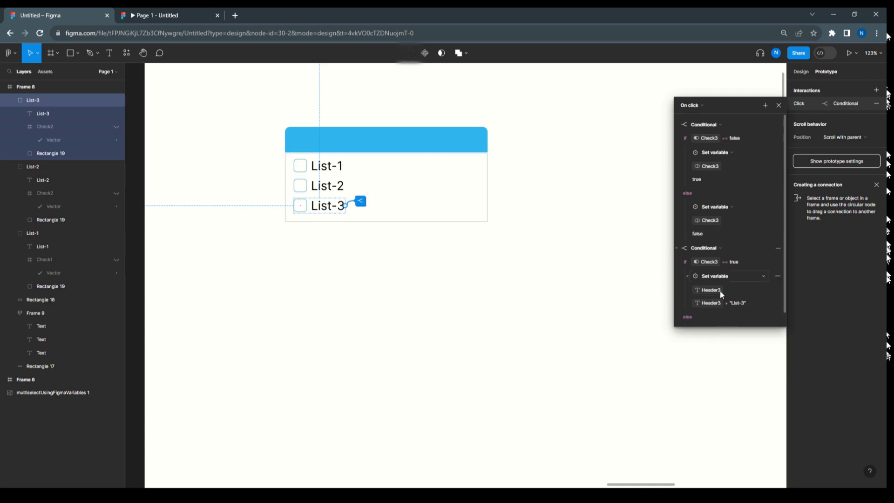
Under the else branch of List-3's second conditional, retarget the Set variable action to Header3
scroll(689, 309, down, 1)
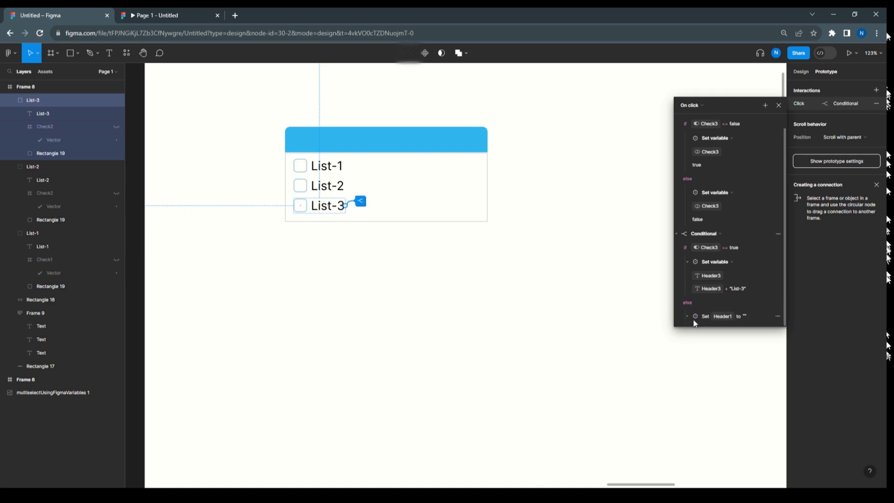
click(688, 315)
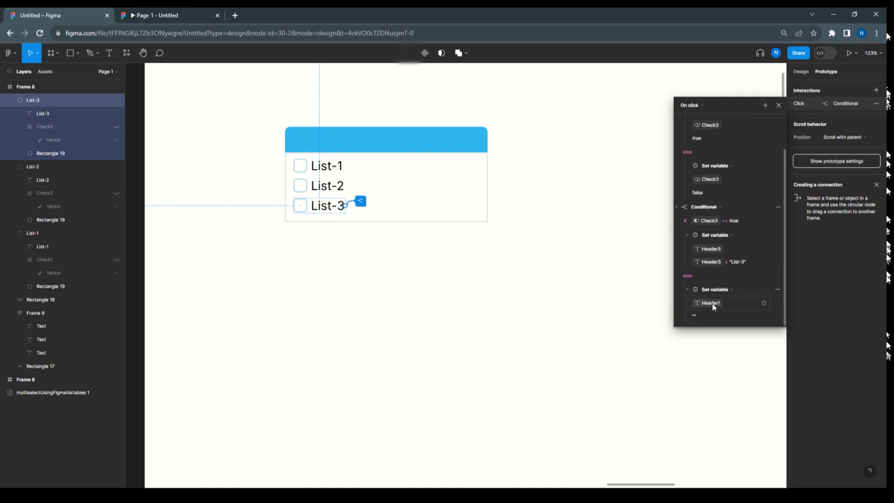
click(711, 303)
click(704, 446)
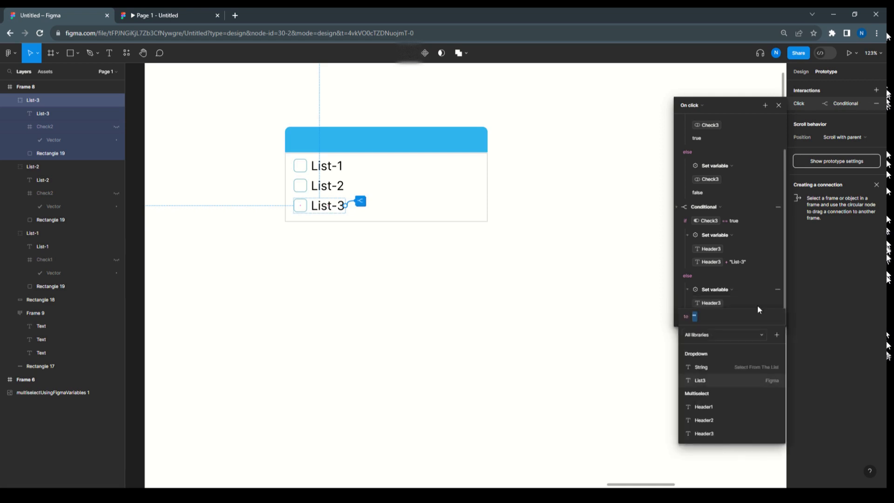
click(757, 242)
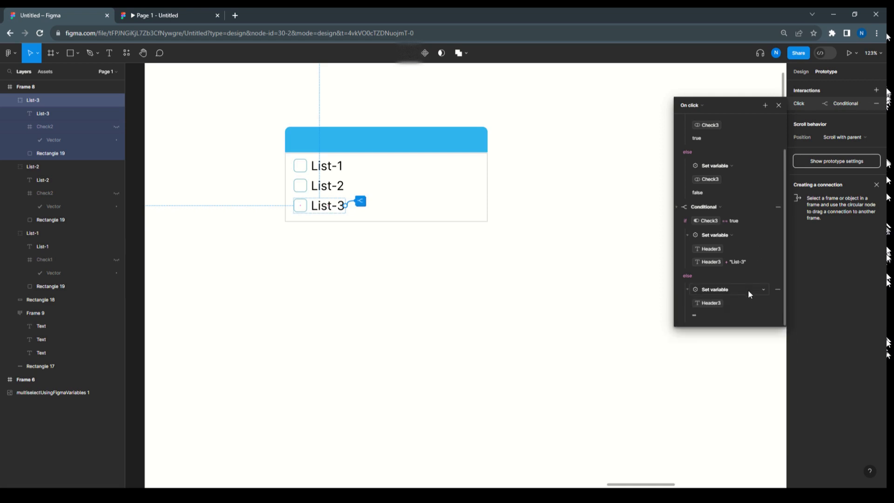
scroll(716, 290, up, 2)
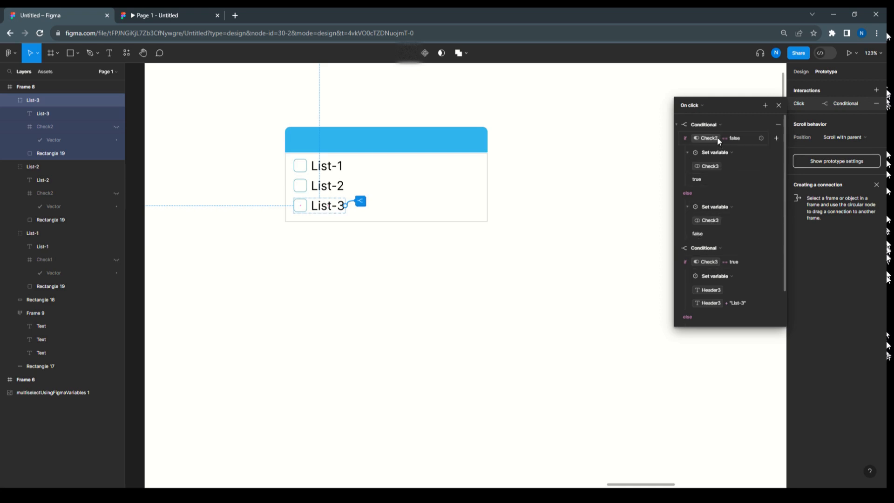
In List-2's second conditional, change the if branch's value expression for Header2 so it reads Header2 + "List-2"
click(343, 191)
click(359, 183)
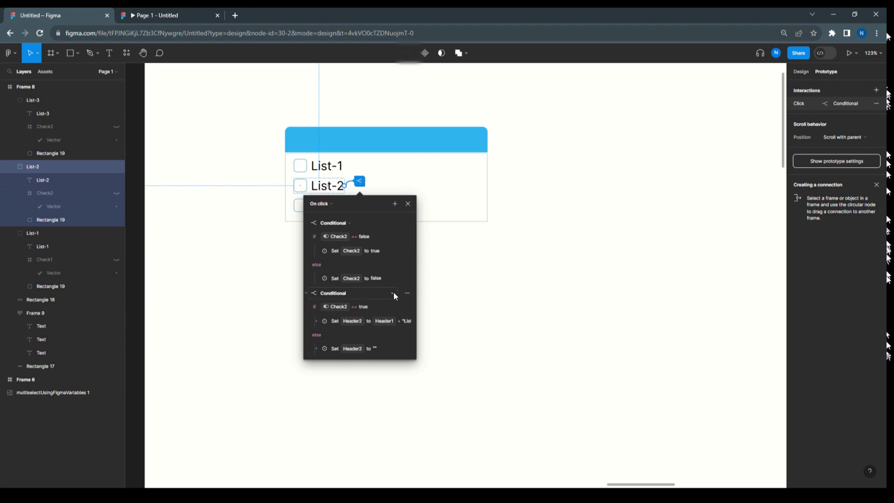
scroll(393, 293, down, 2)
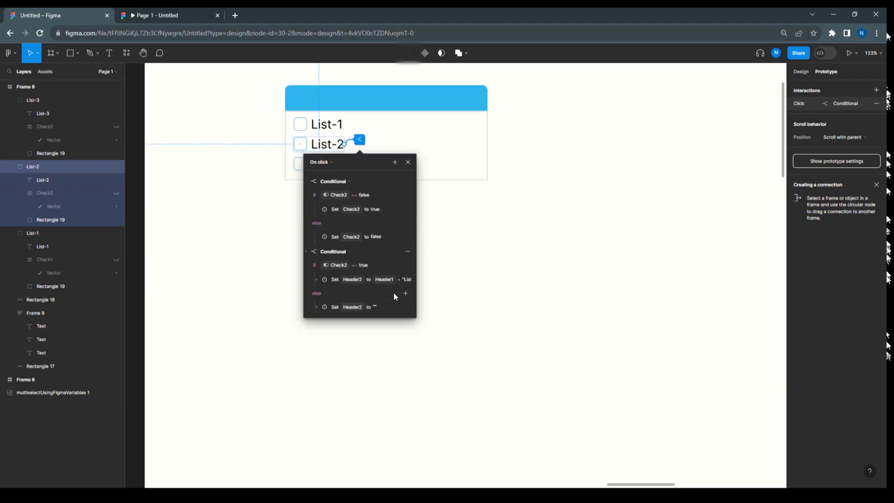
click(318, 280)
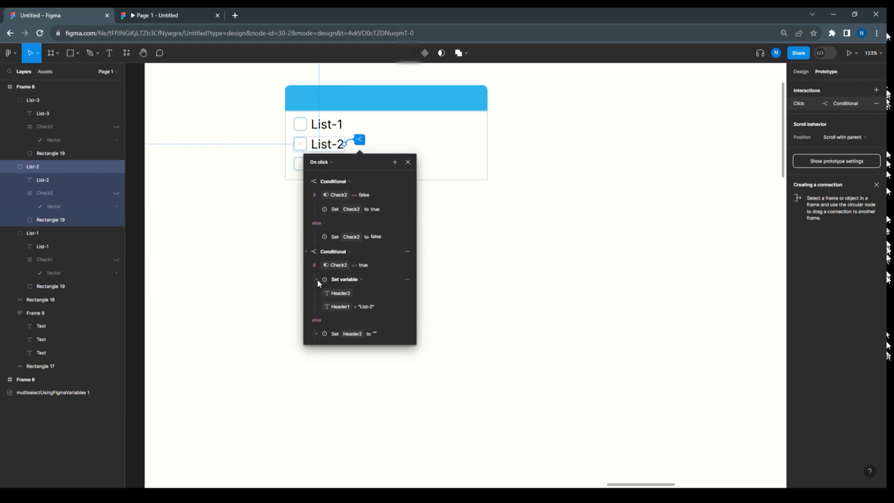
click(341, 306)
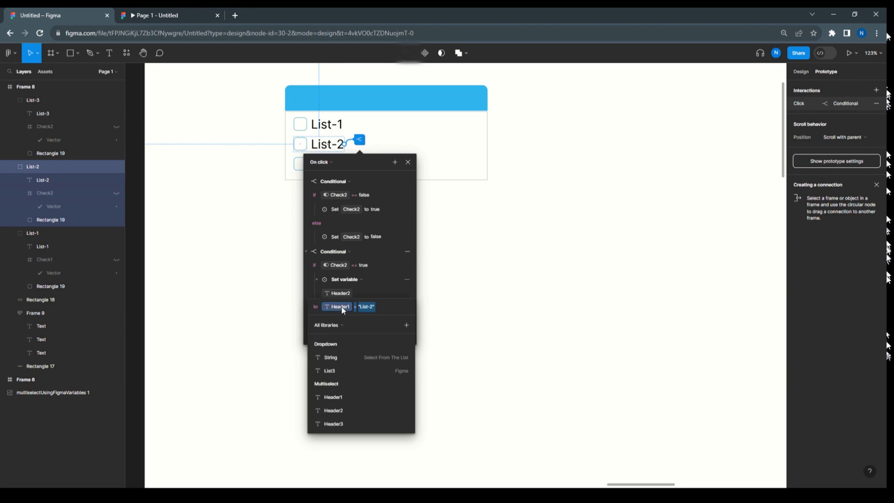
click(332, 409)
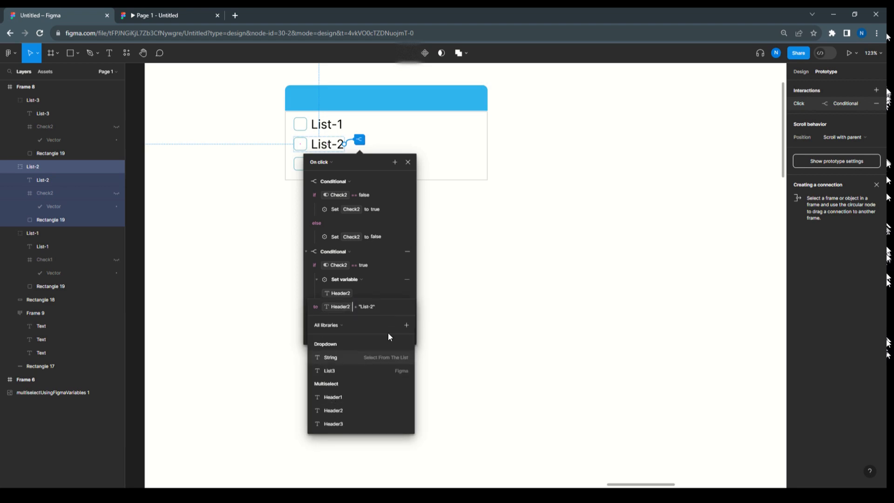
click(440, 309)
click(316, 334)
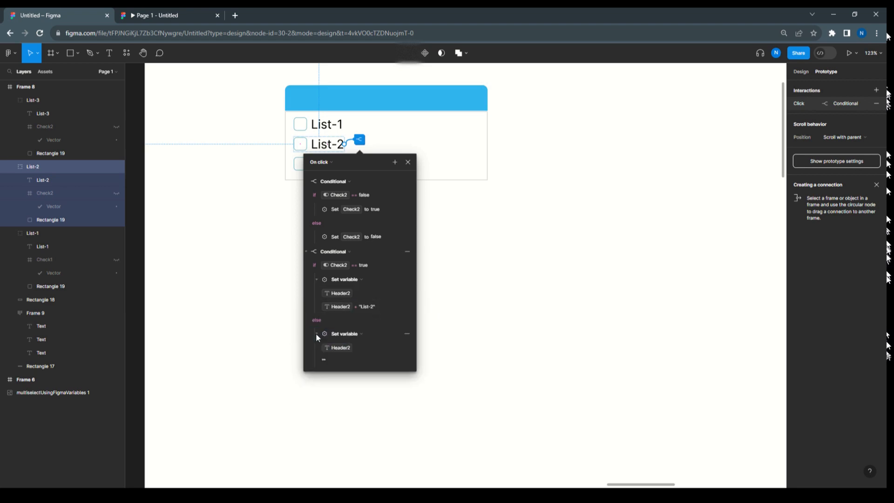
click(486, 212)
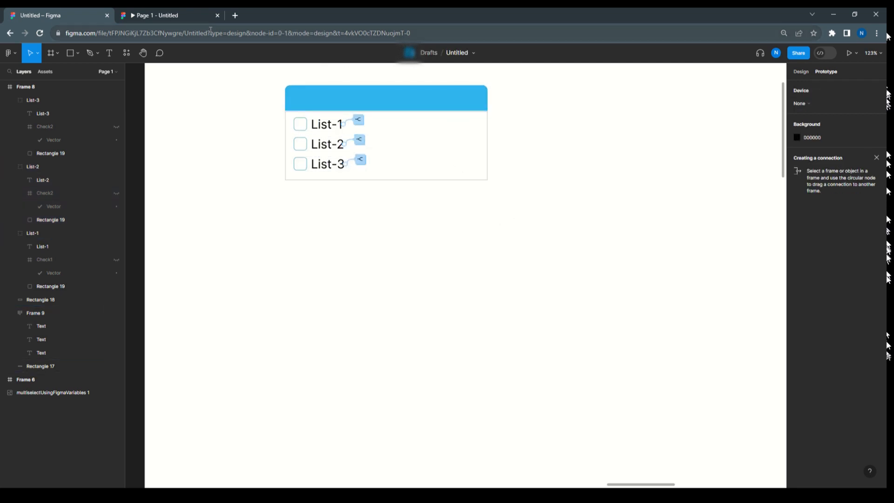
Switch to the running Page 1 prototype preview and reload it
click(193, 17)
click(40, 34)
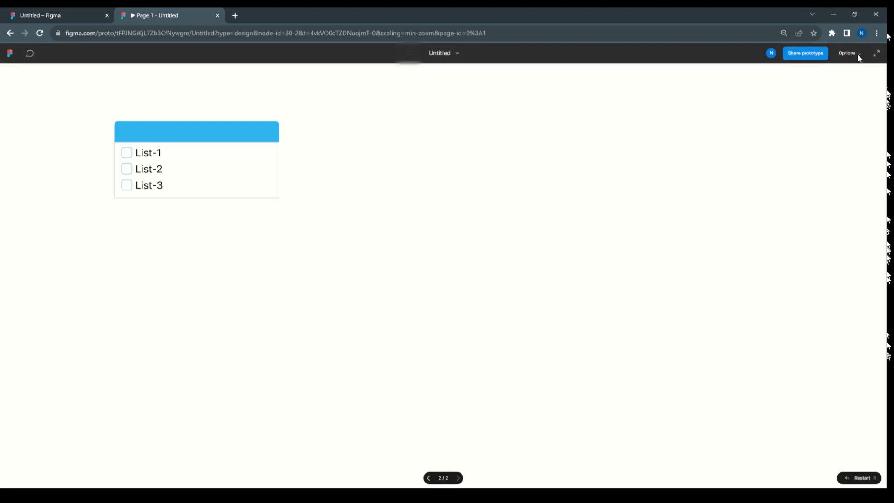
Try the Fill screen and Fit to screen scalings in the preview, reload it and restore Actual size (100%)
click(851, 55)
click(804, 104)
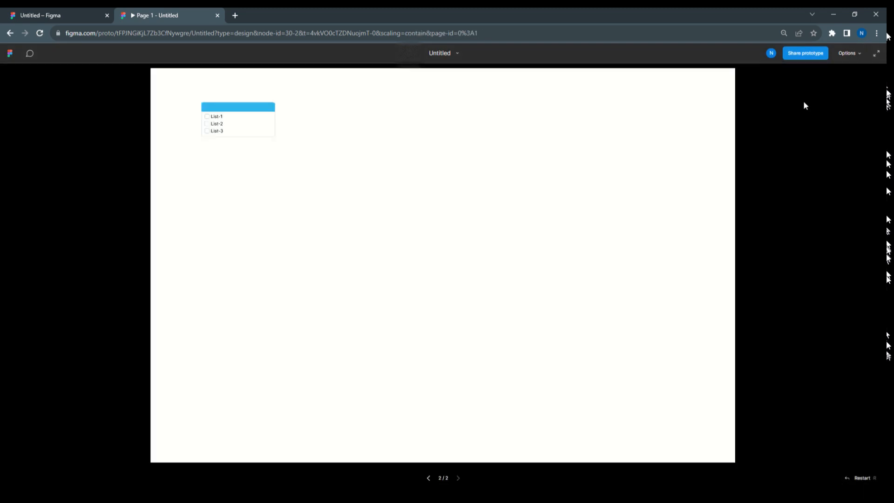
click(860, 53)
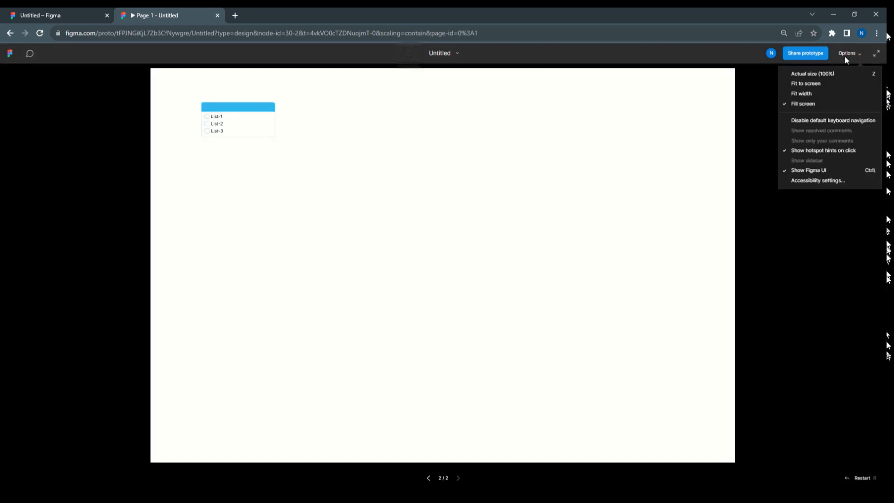
click(815, 83)
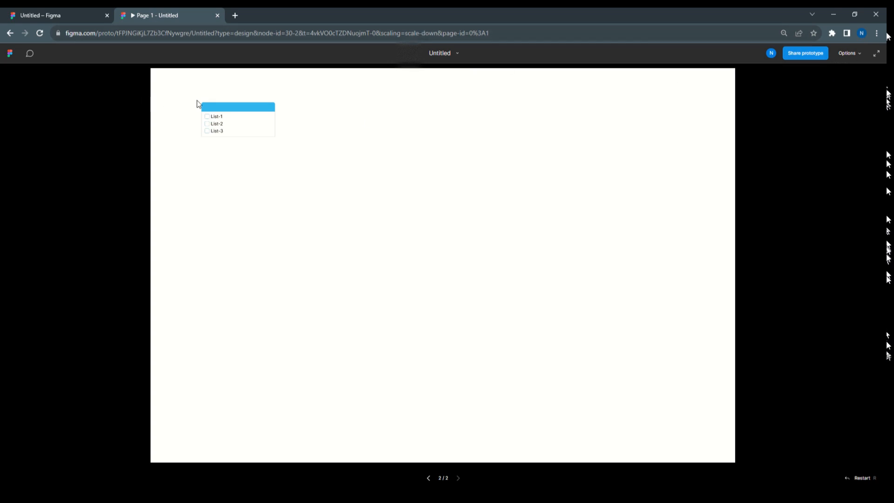
click(40, 33)
click(857, 53)
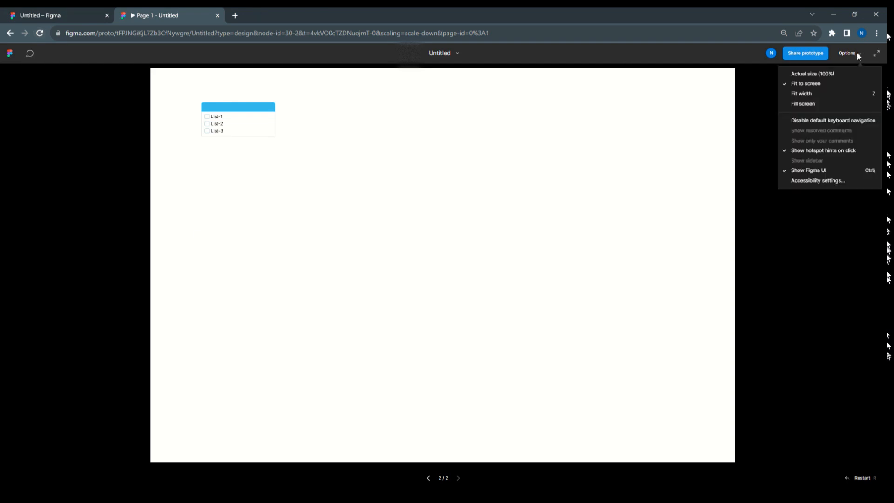
click(824, 76)
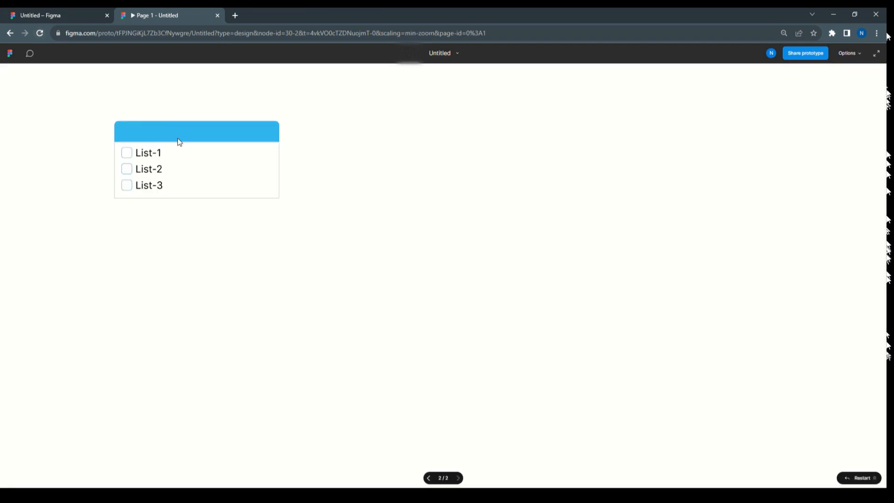
Test the multiselect in the preview by checking List-1, List-2 and List-3, unchecking them in reverse order, and checking all three again
click(150, 156)
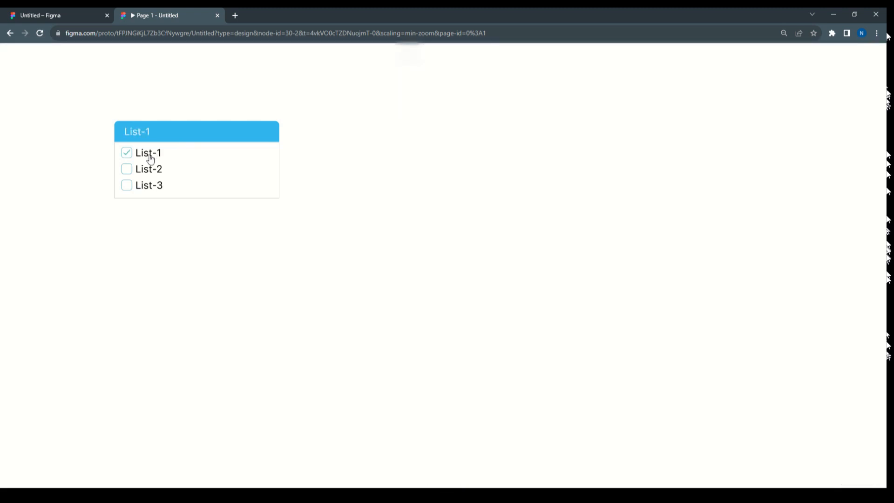
click(147, 176)
click(148, 187)
click(153, 186)
click(152, 171)
click(152, 154)
click(152, 154)
click(148, 173)
click(148, 186)
click(229, 132)
Back in the design file, group List-1, List-2, List-3 and their background Rectangle 18, and name the group DropdownList
click(36, 14)
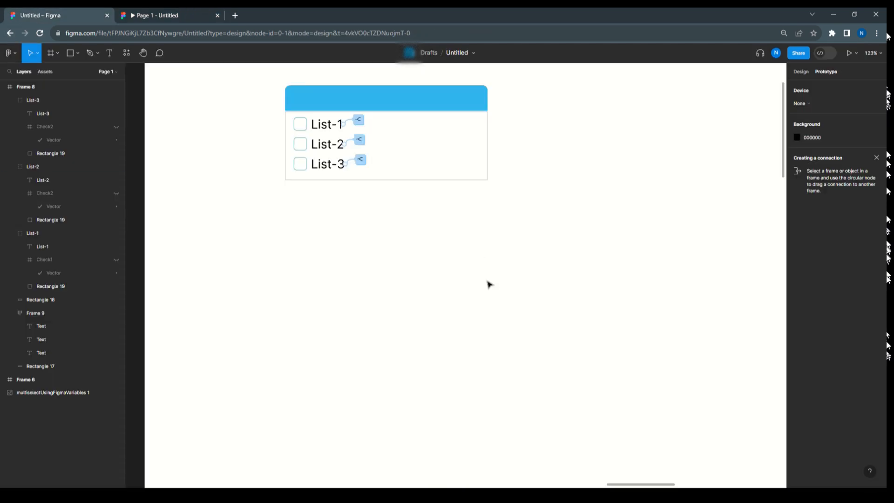
scroll(487, 283, up, 2)
drag(508, 237, 263, 161)
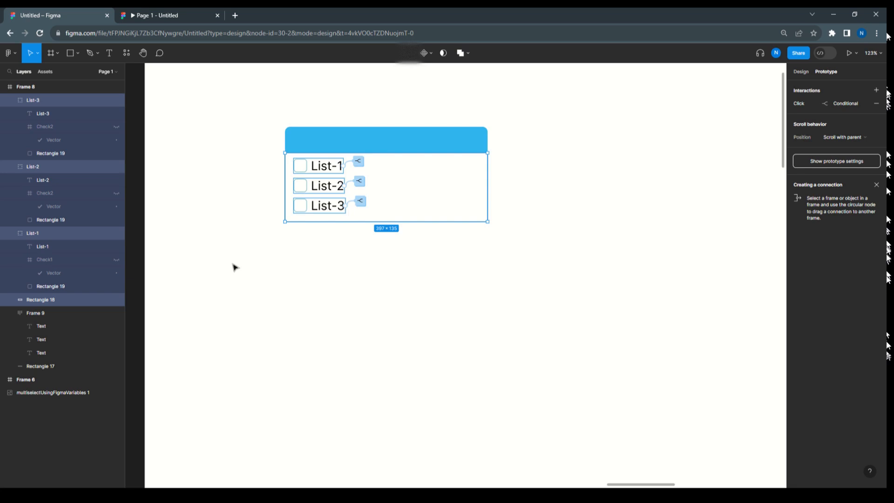
key(ctrl+g)
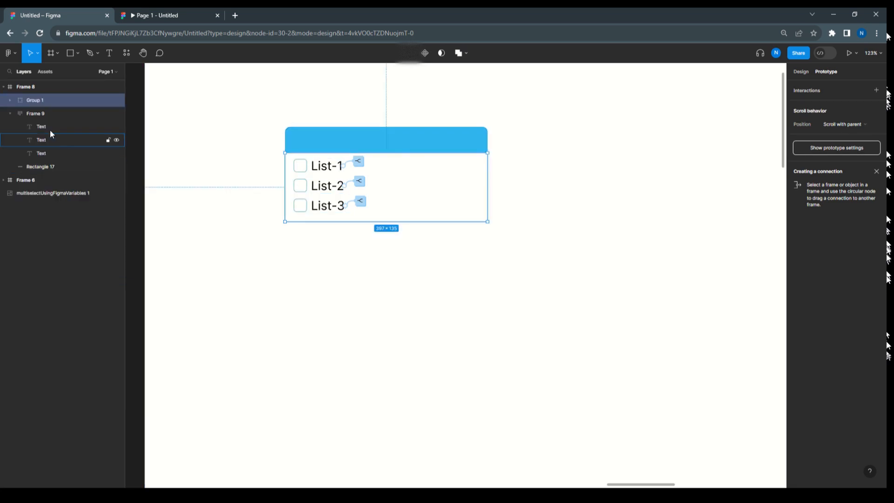
double_click(33, 100)
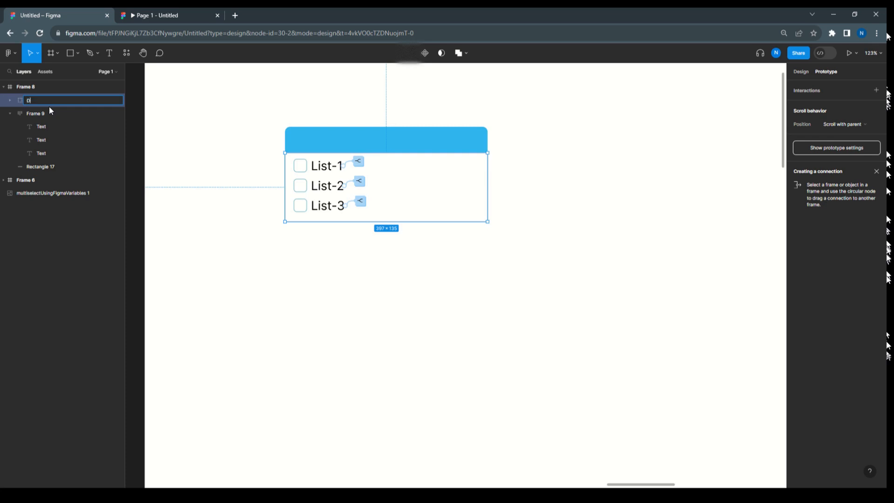
text(DropdownList)
click(590, 182)
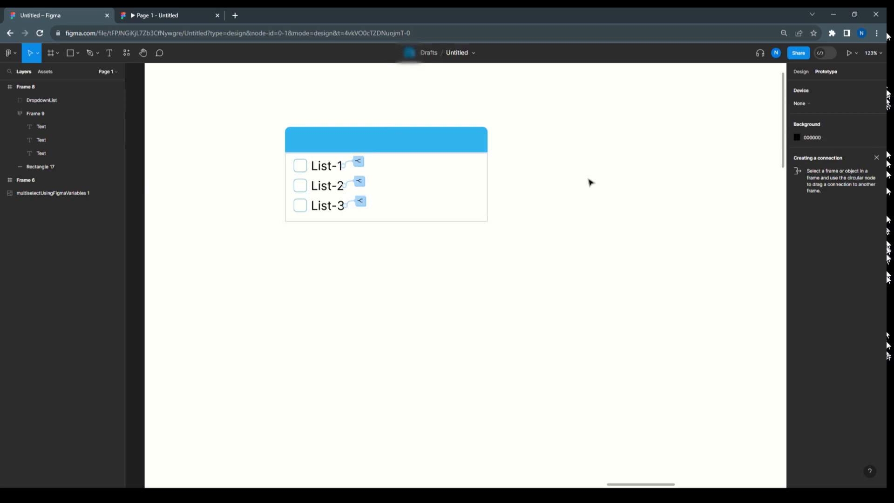
Create a Boolean local variable named DropdownList in the Multiselect collection, leaving its value False
click(799, 72)
click(828, 123)
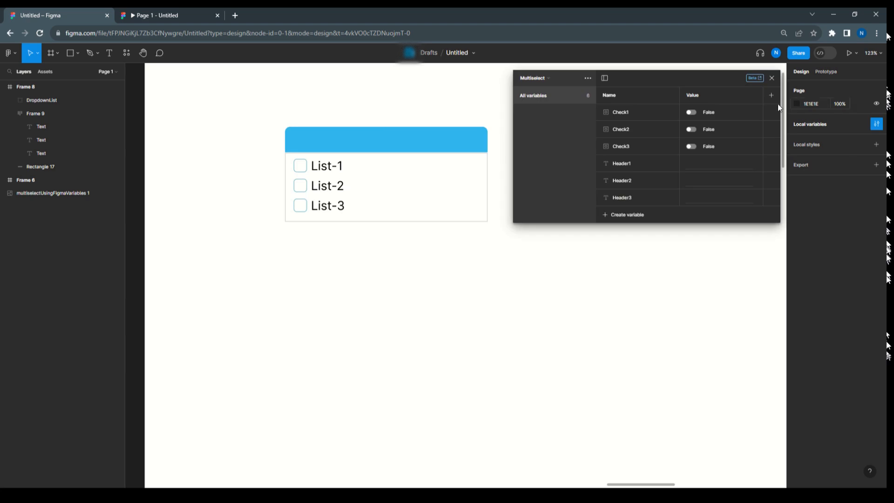
click(626, 214)
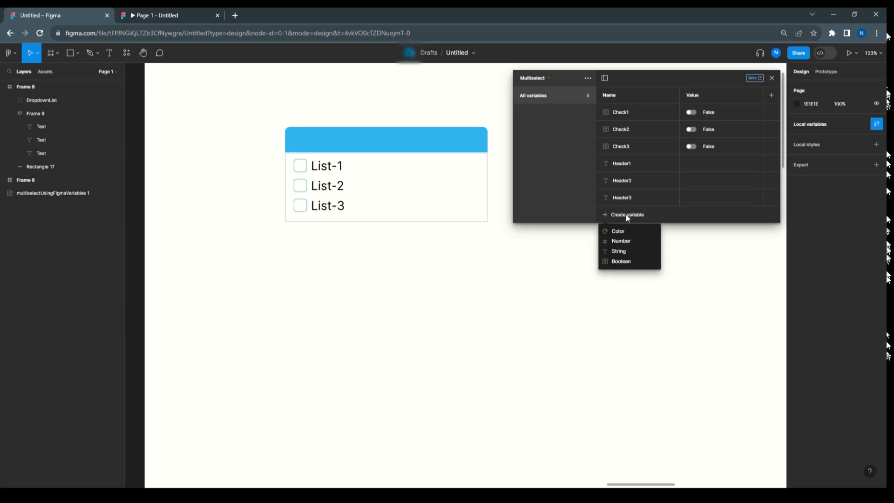
click(626, 261)
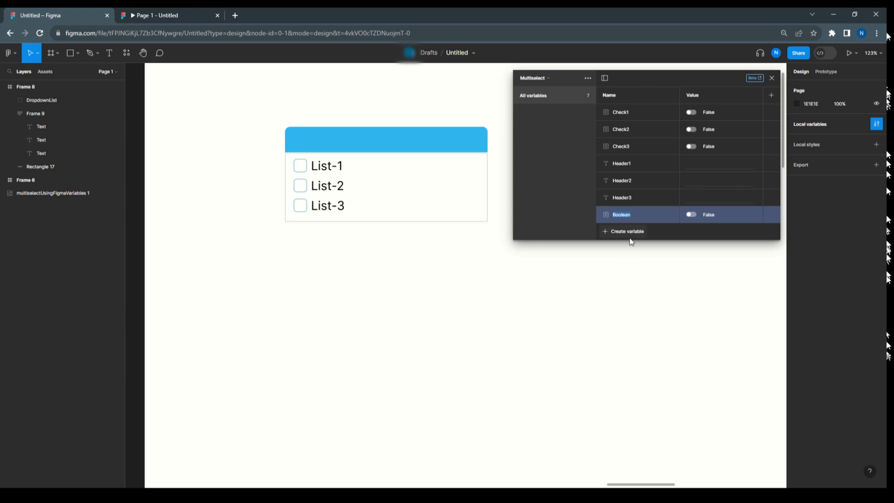
text(DropdownList)
Bind the DropdownList group's layer visibility to the Multiselect collection's DropdownList variable and close the local variables
click(489, 199)
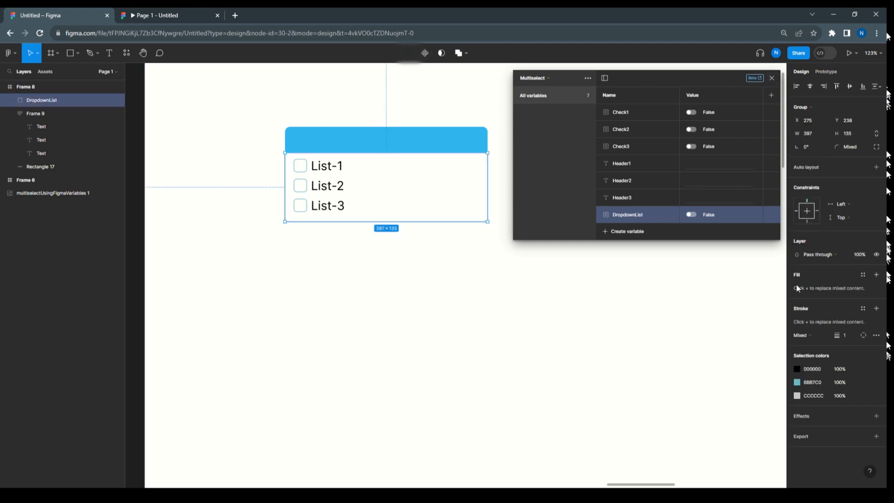
click(877, 255)
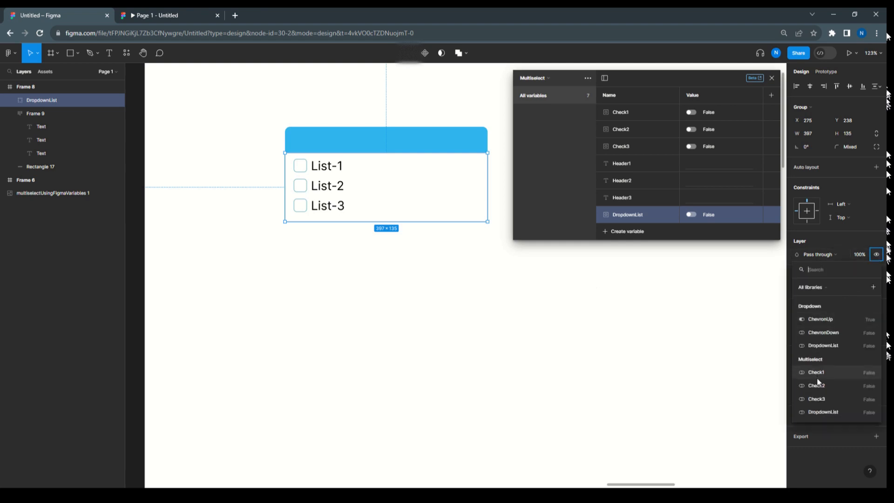
click(820, 413)
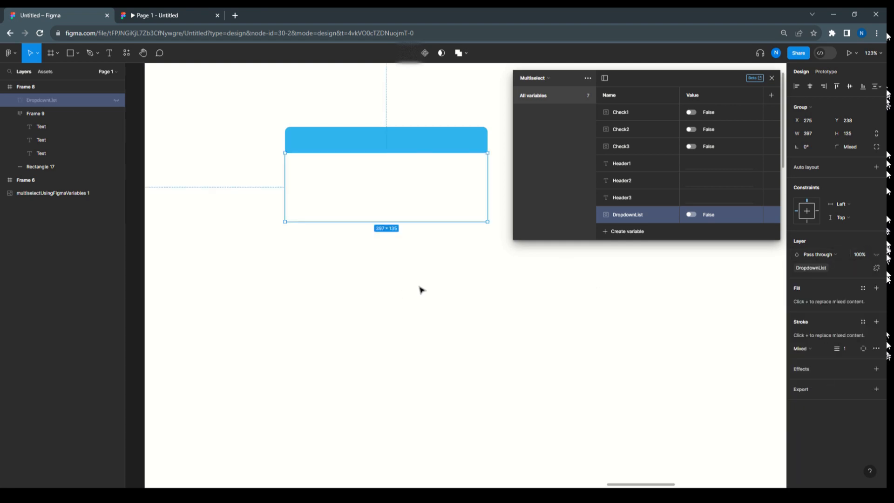
click(489, 273)
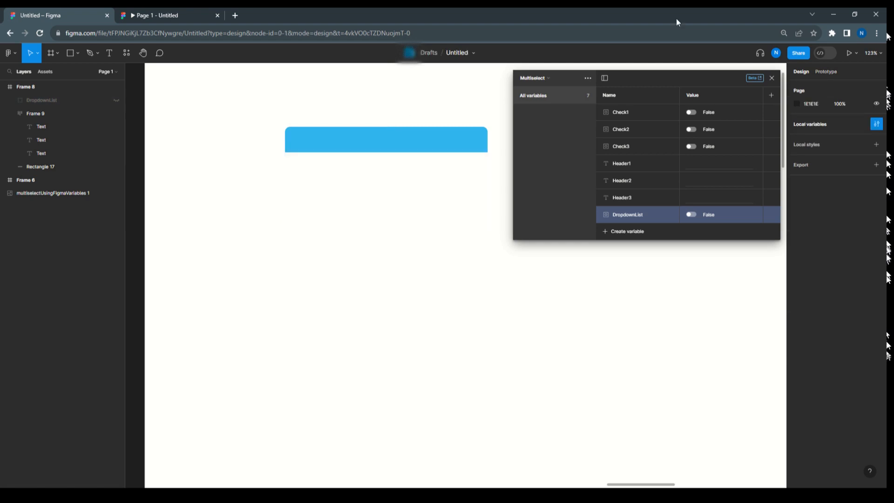
click(771, 79)
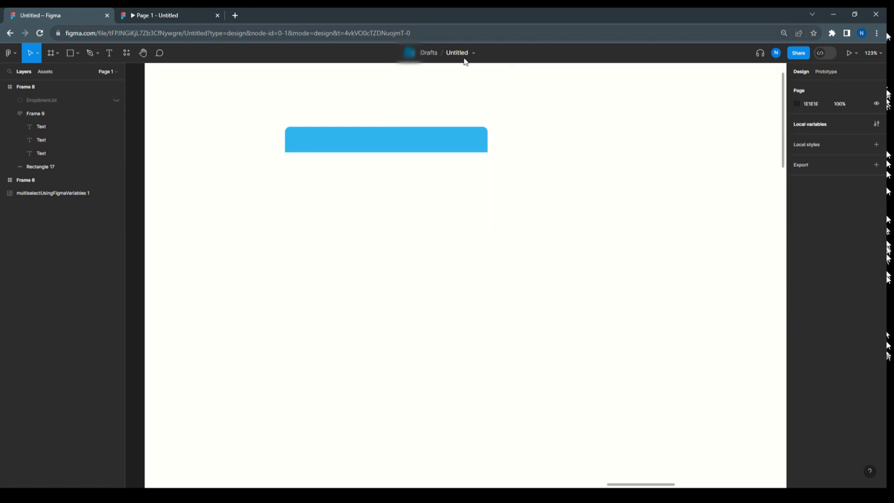
Add an On click interaction with a Conditional action to the blue header Rectangle 17
click(429, 138)
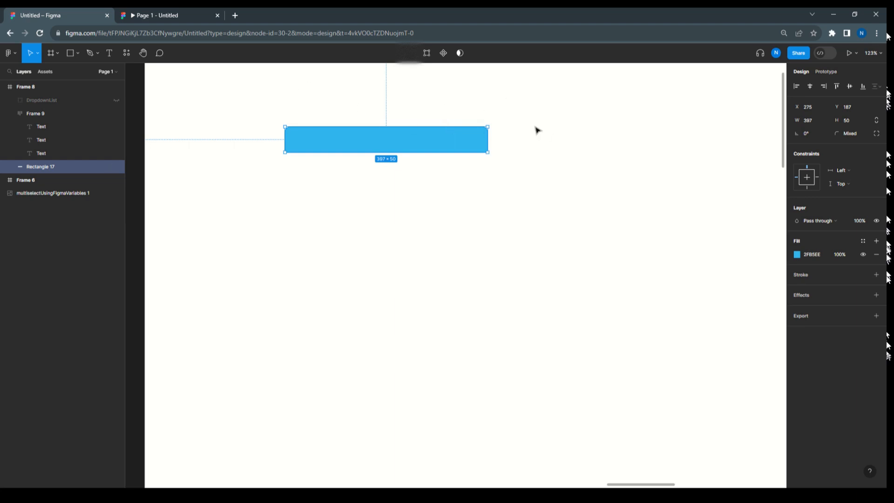
click(826, 73)
click(808, 92)
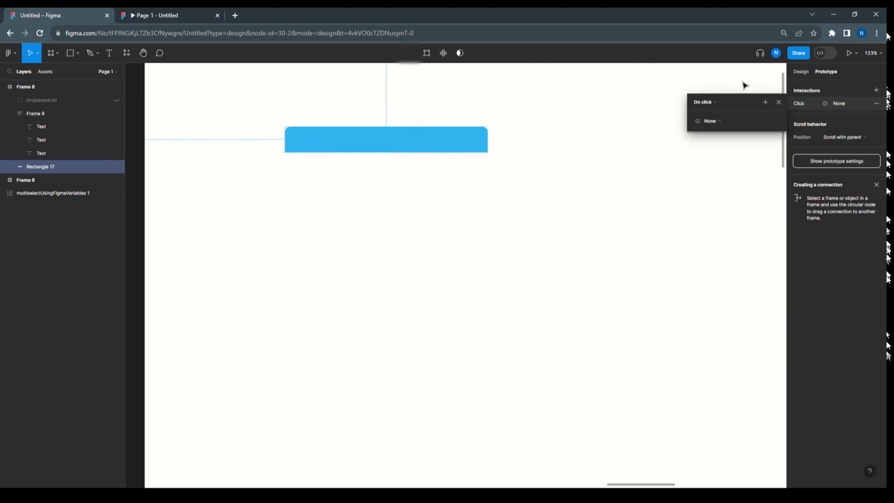
click(711, 122)
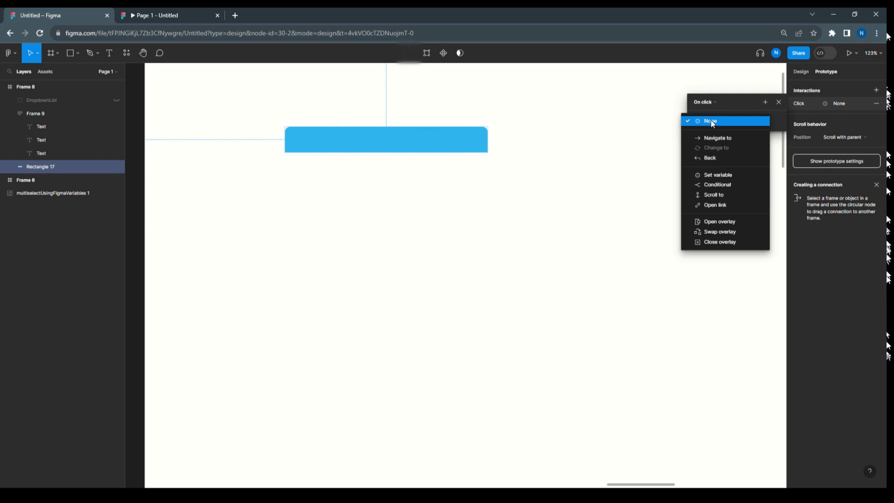
click(719, 184)
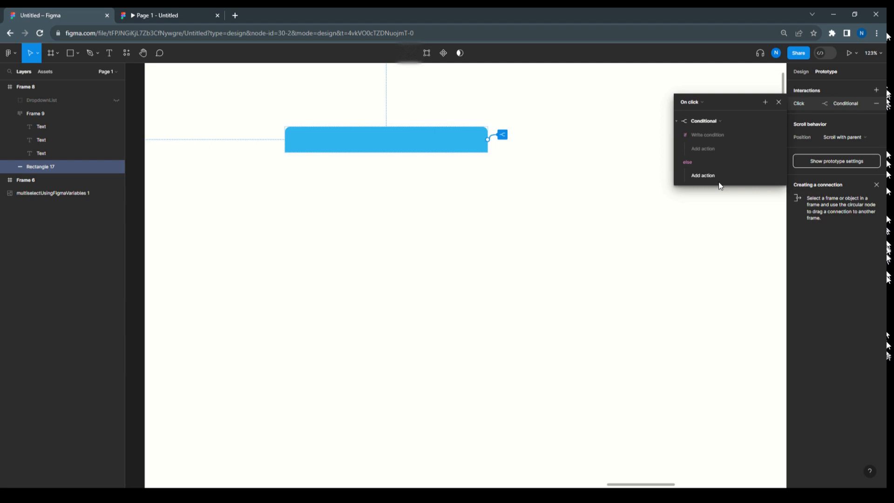
Set the conditional's if condition to the Multiselect collection's DropdownList variable being equal to false
click(710, 134)
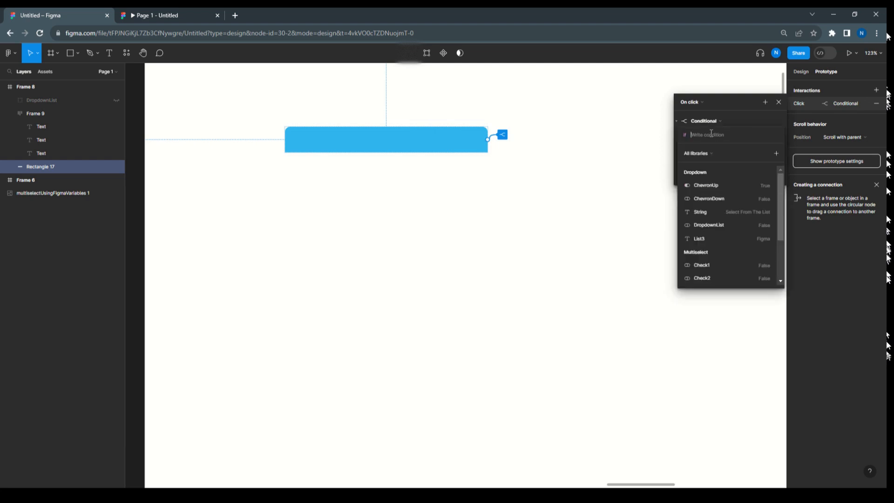
scroll(713, 247, down, 2)
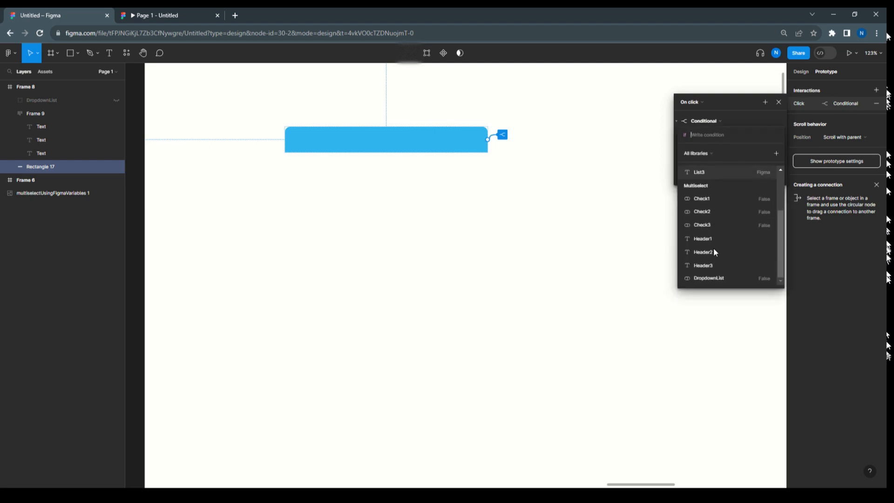
click(715, 278)
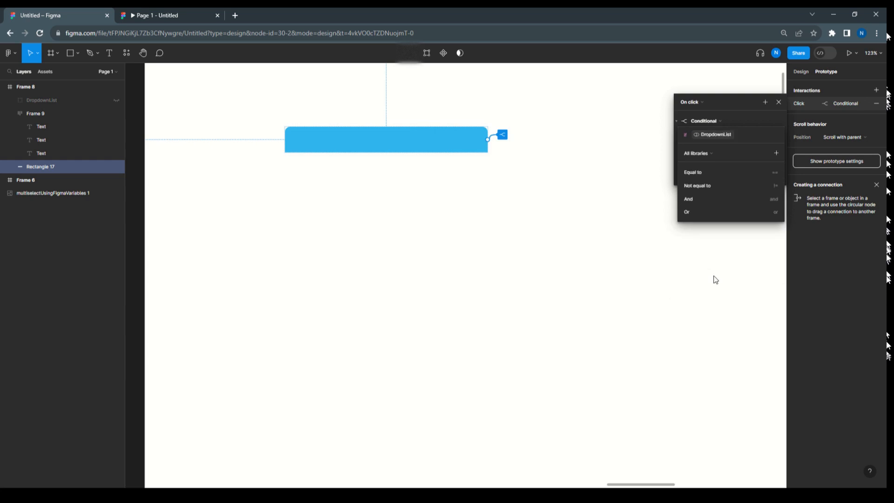
click(710, 172)
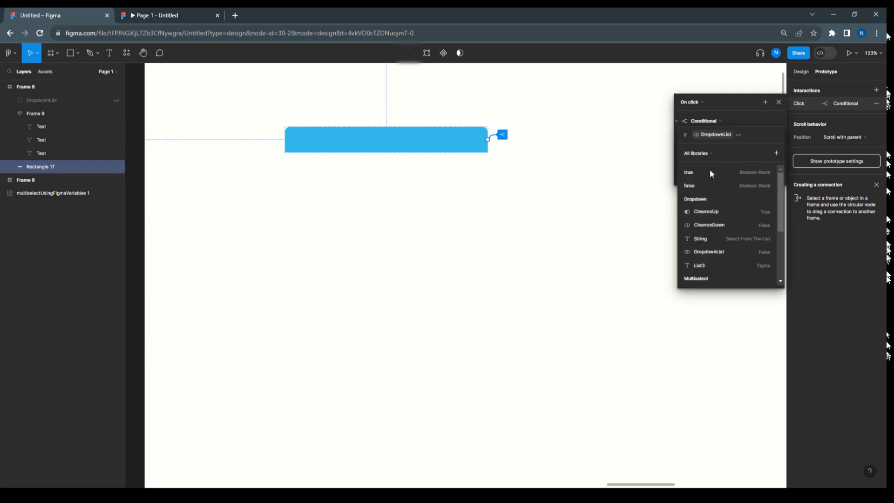
click(702, 185)
click(736, 120)
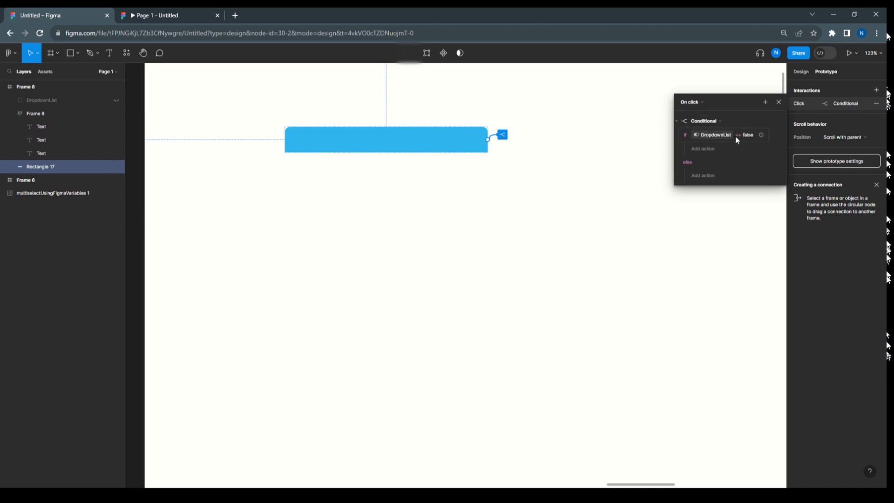
Add a Set variable action to the if branch that sets the Multiselect collection's DropdownList to true
click(701, 149)
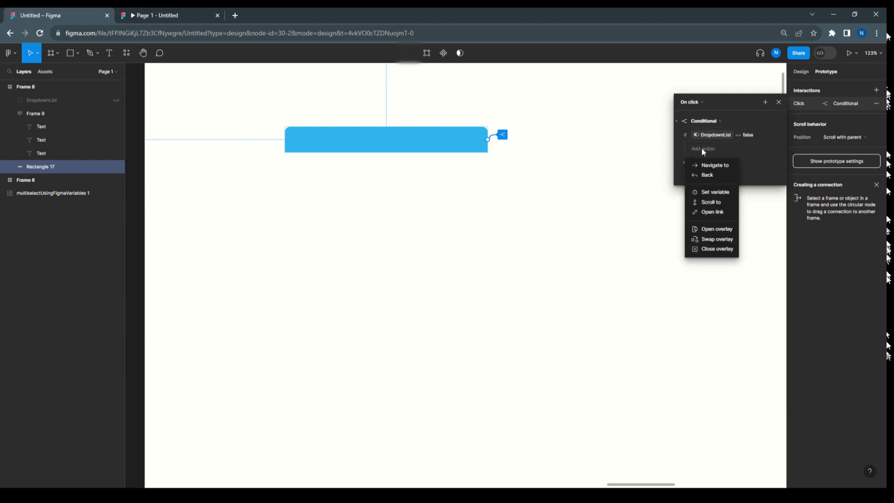
click(714, 193)
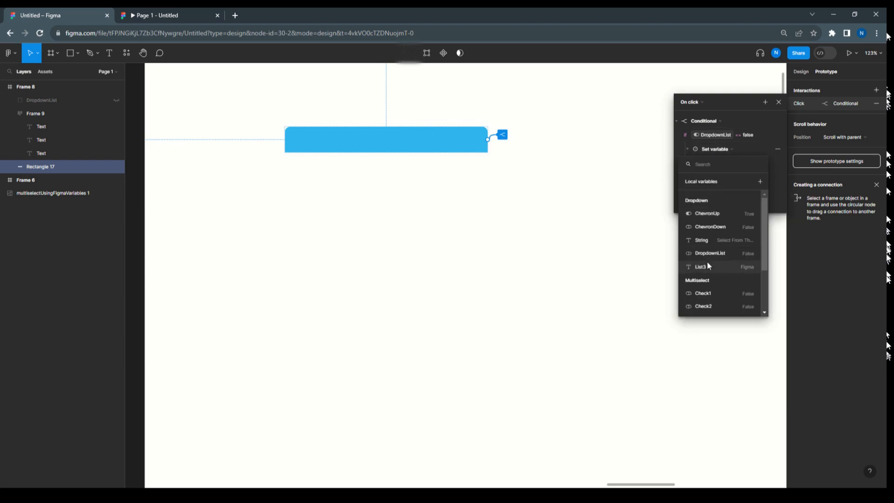
click(712, 306)
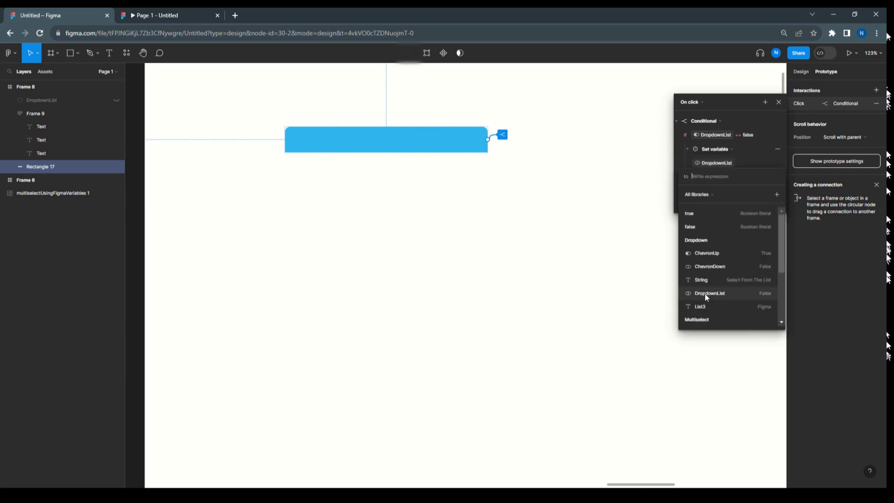
click(693, 213)
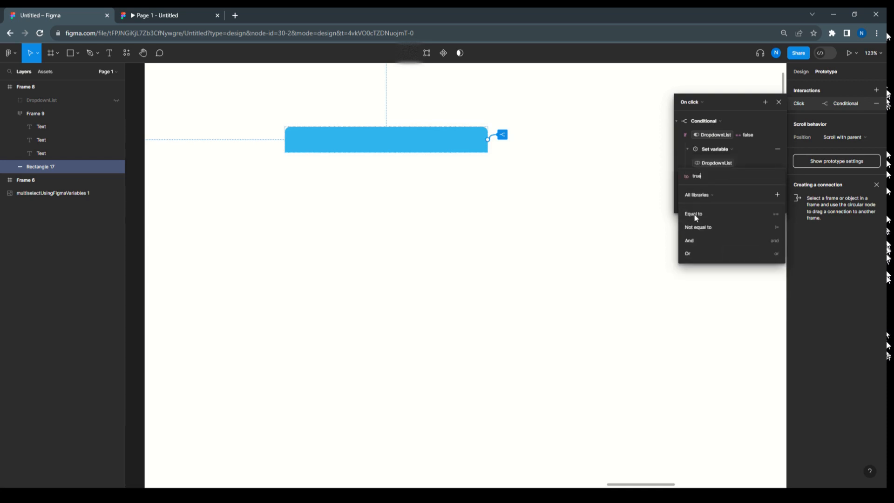
click(767, 121)
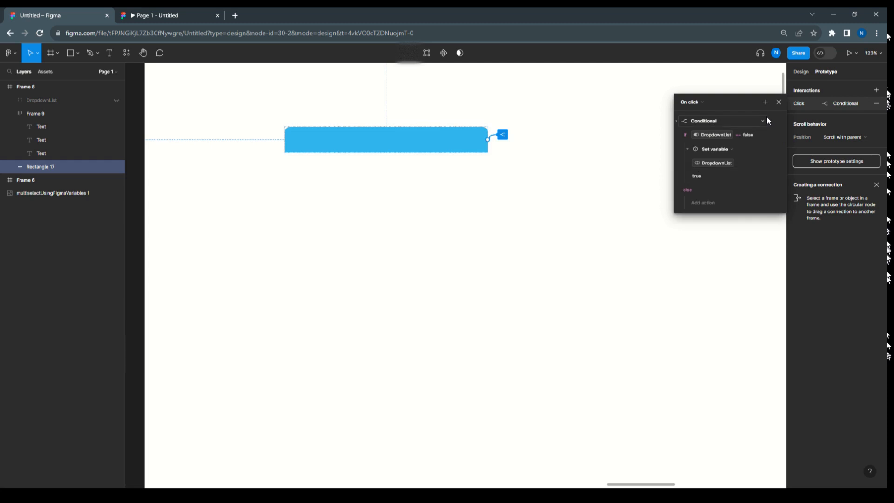
Add a Set variable action to the else branch that sets Multiselect's DropdownList to false, and close the interaction details
click(708, 203)
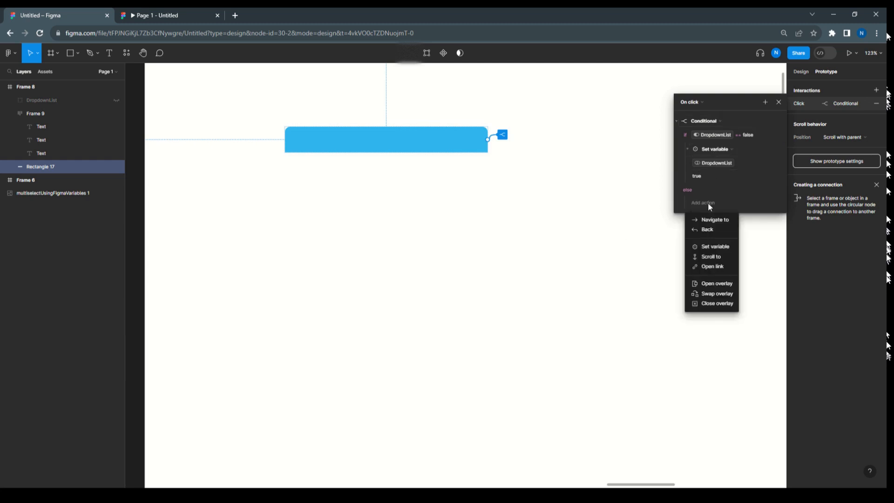
click(713, 246)
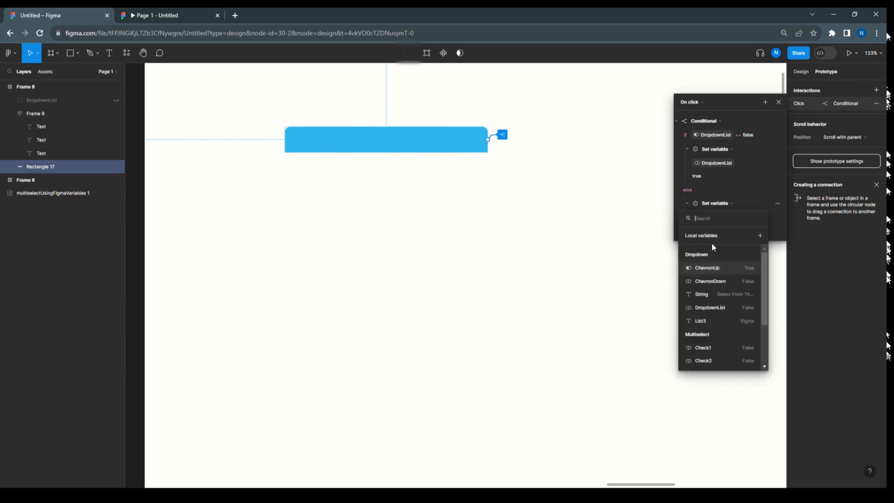
scroll(702, 337, down, 5)
click(710, 362)
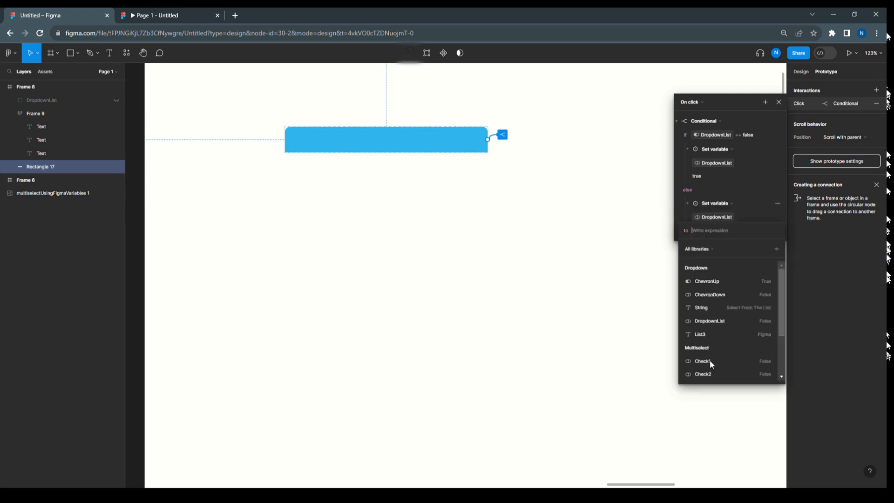
scroll(709, 359, up, 2)
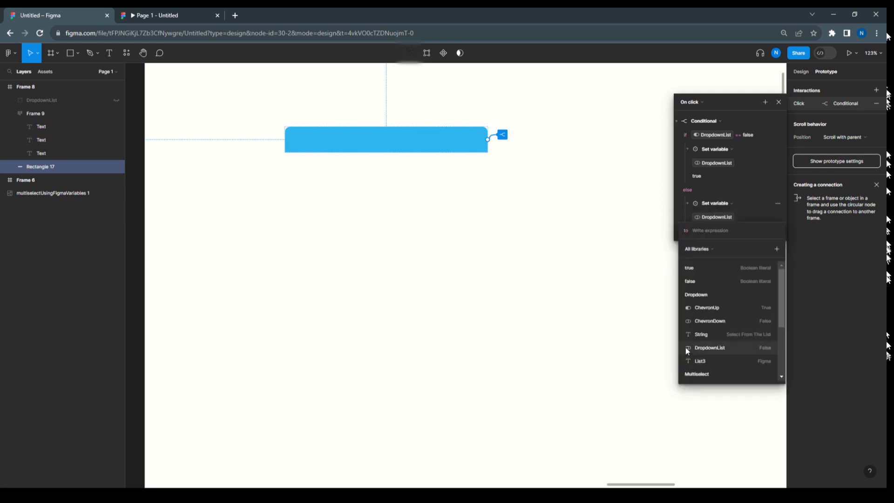
click(695, 280)
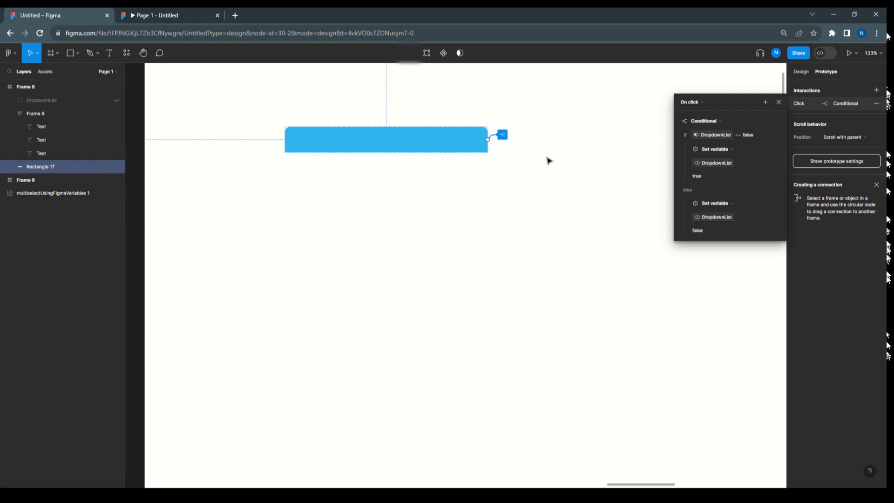
click(778, 102)
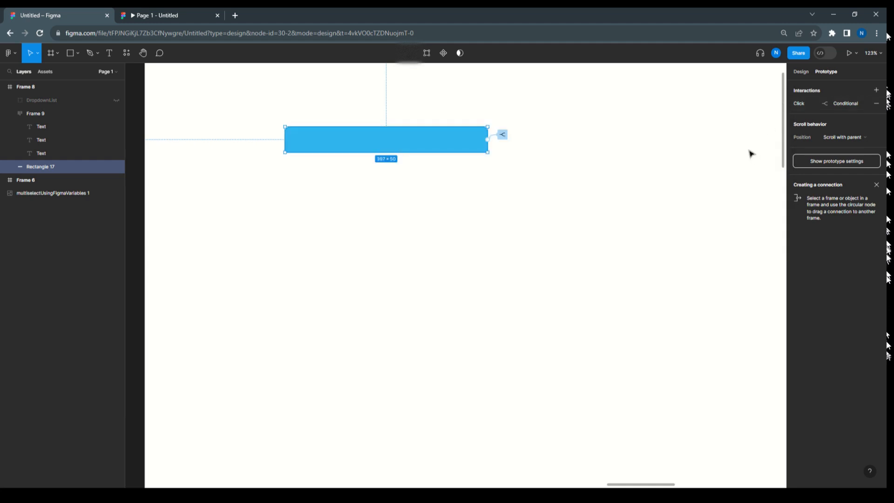
Reload the running prototype and test the header and the List-1, List-2 and List-3 checkboxes, ending with all three checked
click(191, 13)
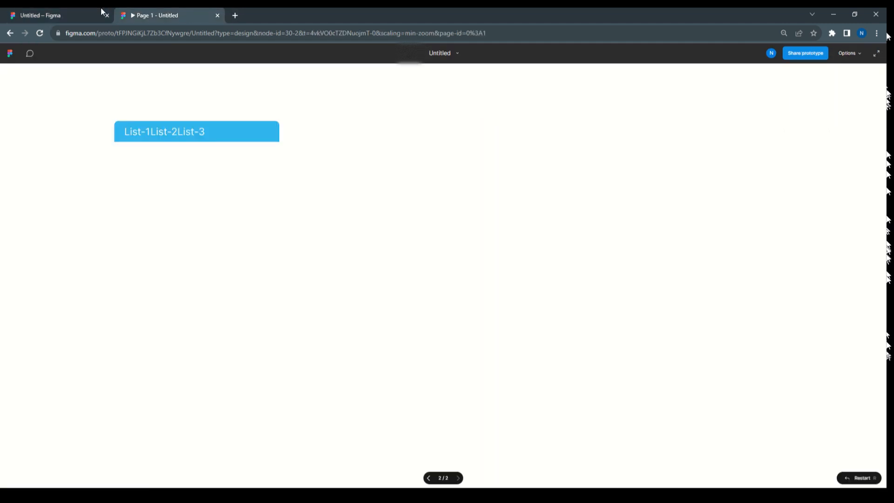
click(40, 33)
click(169, 135)
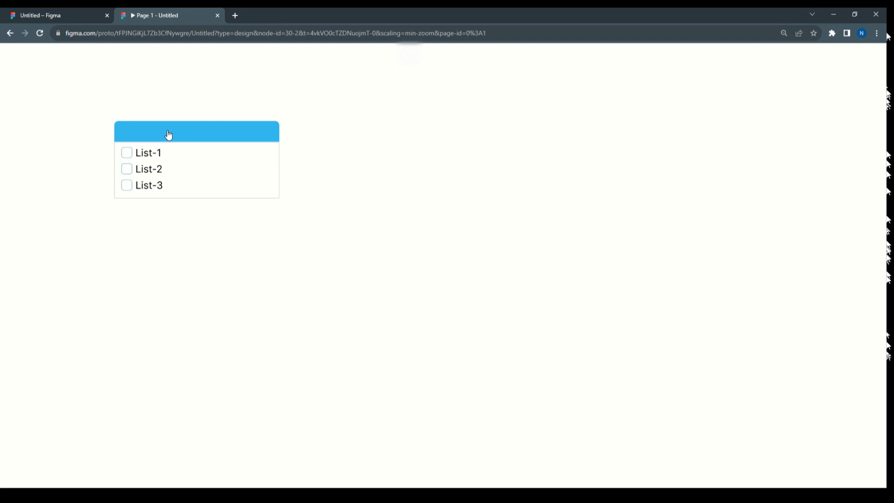
click(146, 152)
click(145, 171)
click(144, 169)
click(144, 157)
click(145, 158)
click(145, 171)
click(143, 186)
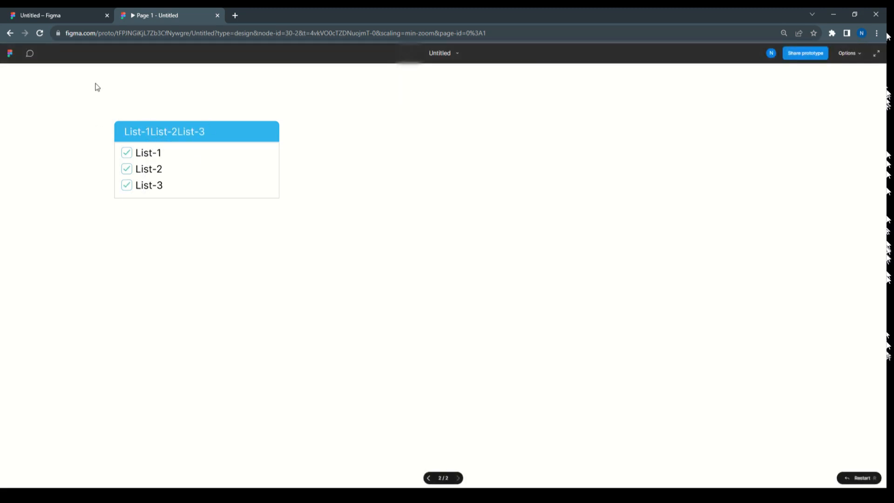
Back in the design file, examine the layout and text properties of Frame 9 and its header text layers
click(58, 16)
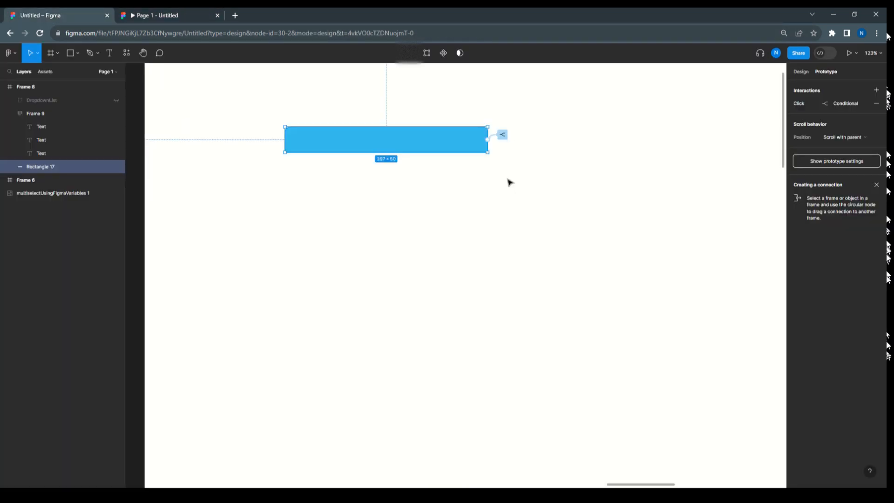
click(36, 114)
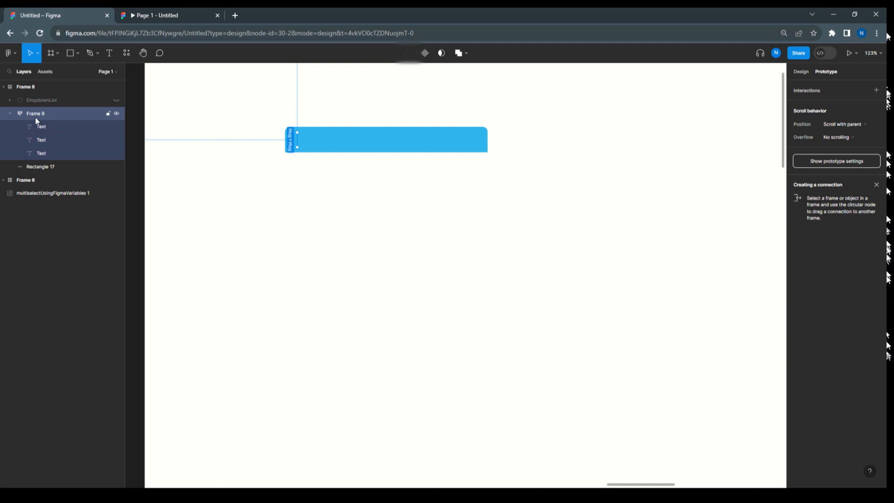
click(39, 128)
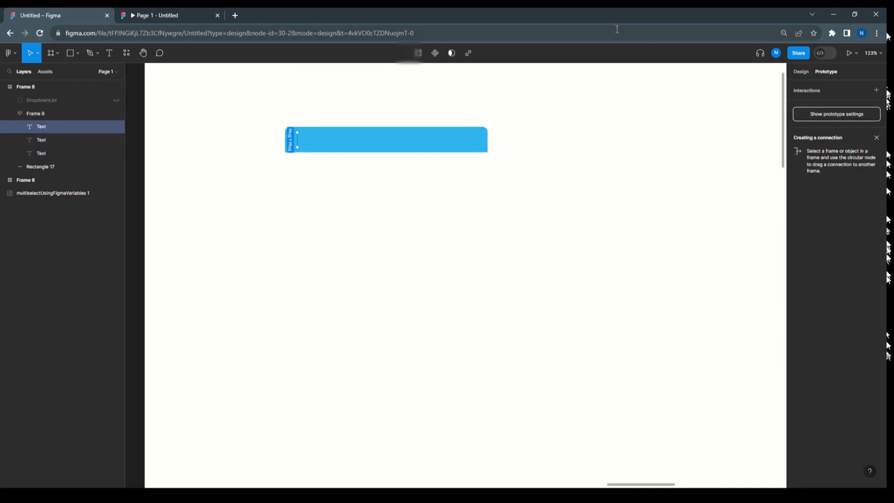
click(801, 72)
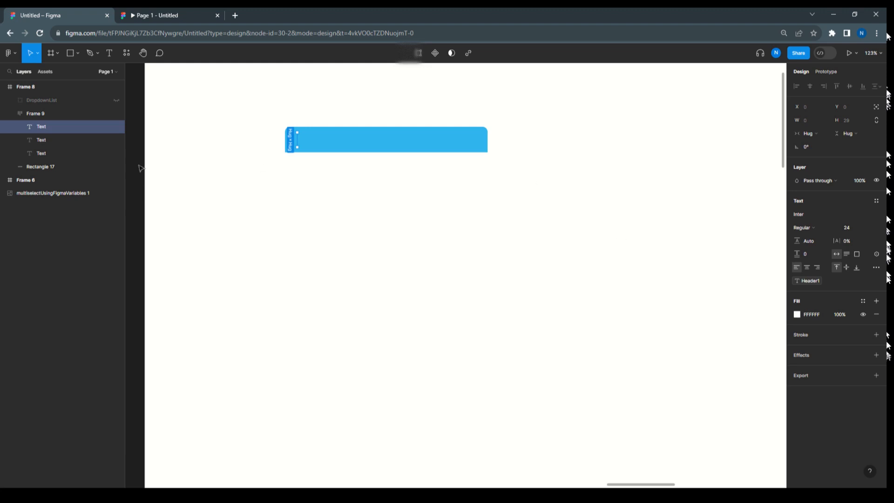
click(38, 116)
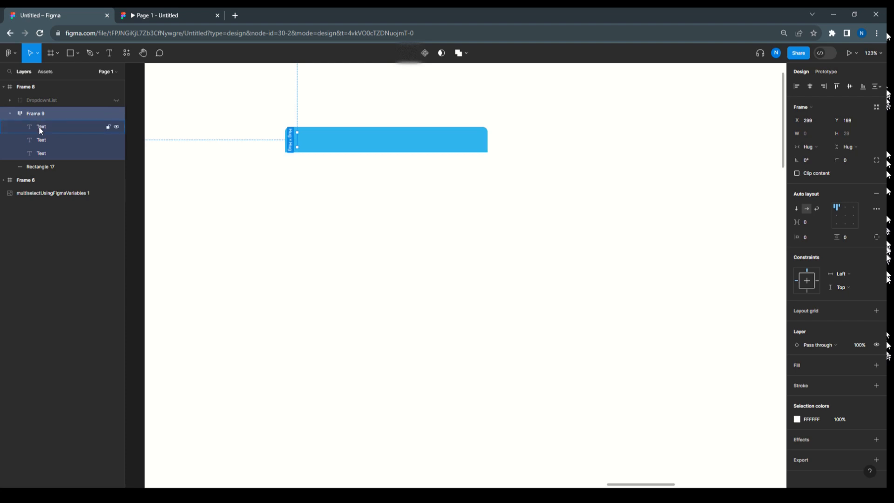
click(40, 129)
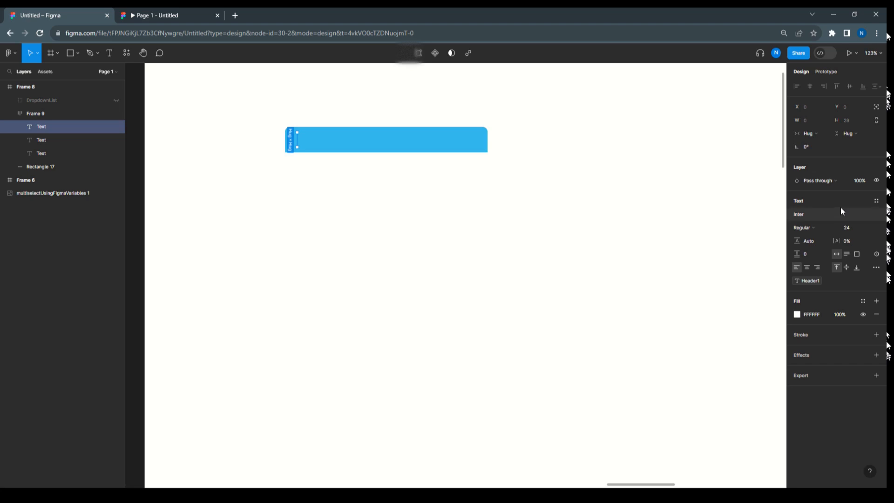
click(45, 153)
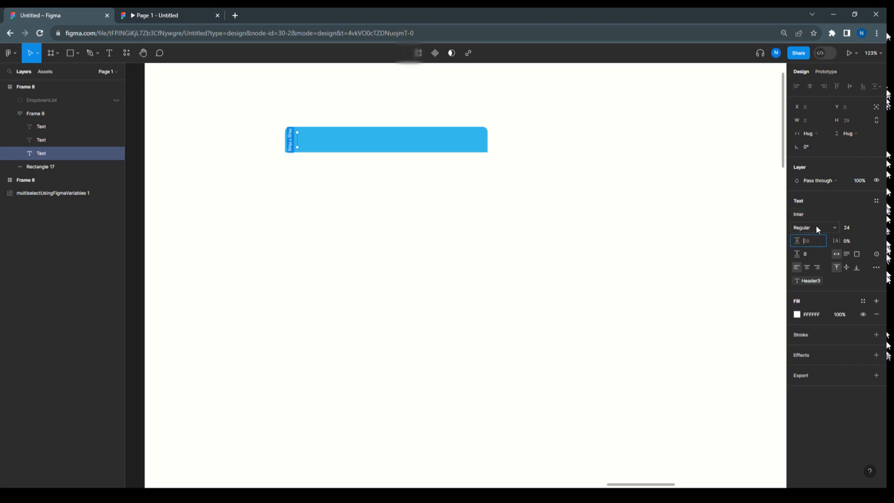
click(816, 226)
click(733, 221)
click(812, 227)
click(813, 228)
Set Frame 9's auto layout horizontal gap between items to 10 and check the header spacing in the prototype
click(35, 116)
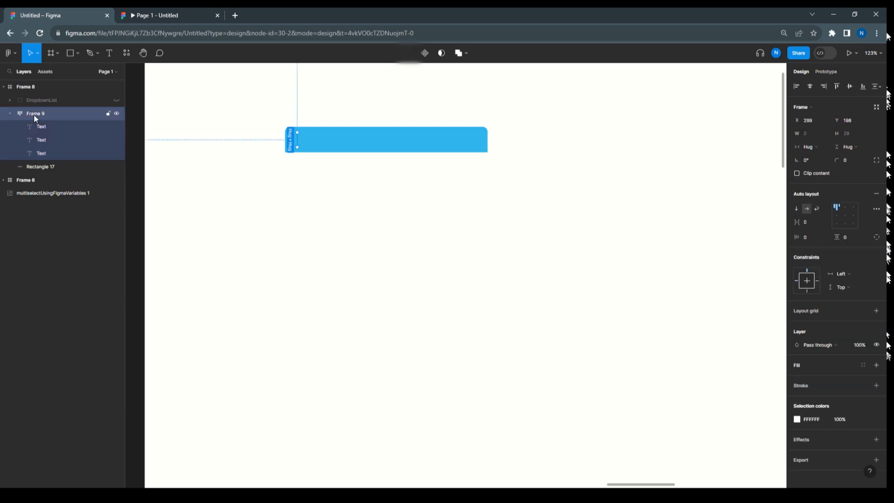
click(807, 224)
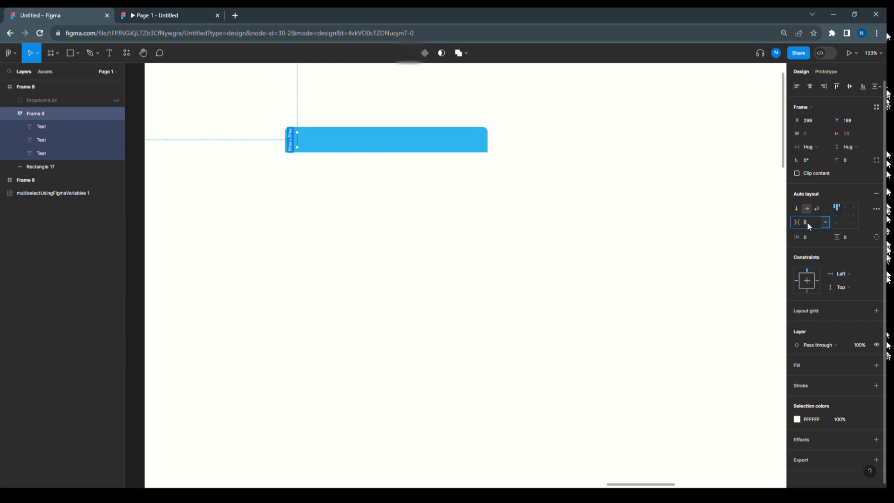
text(10)
click(615, 222)
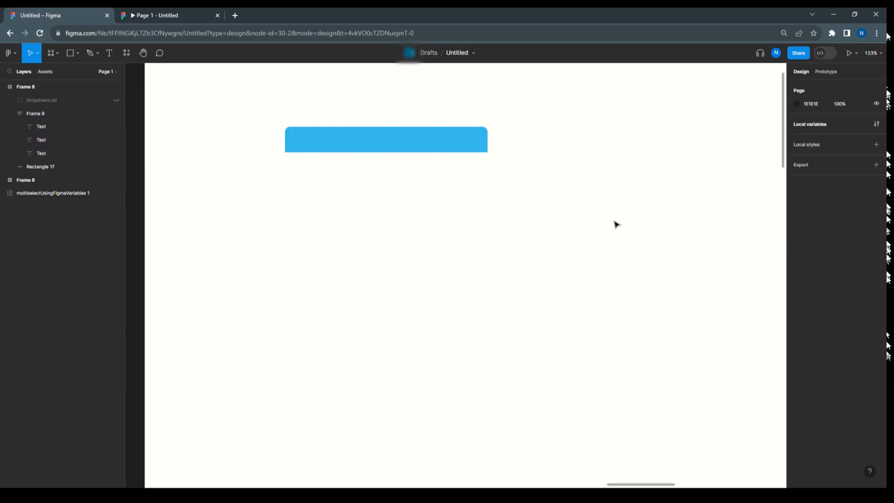
click(148, 15)
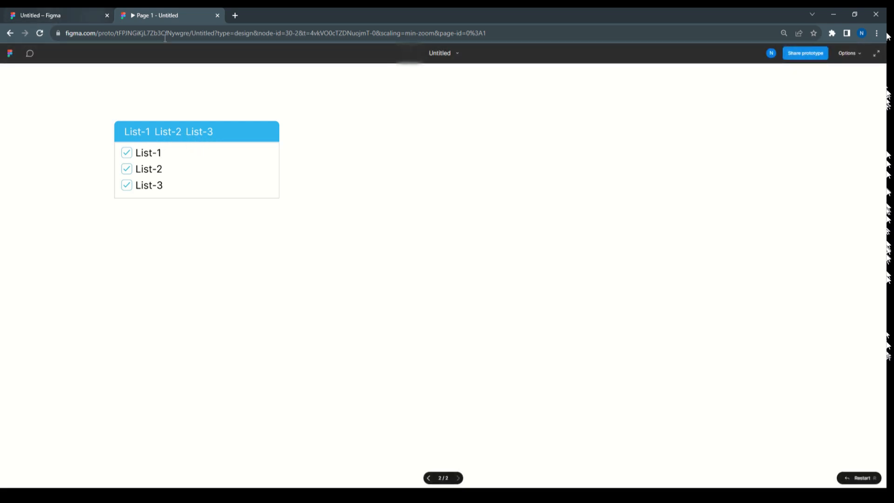
Return to the design file and examine Rectangle 17 and the three header text layers in Frame 9
click(84, 18)
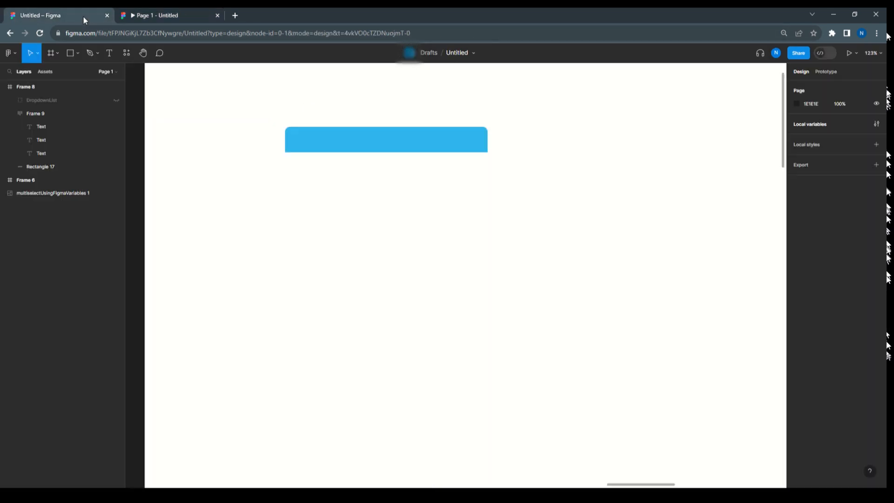
click(372, 143)
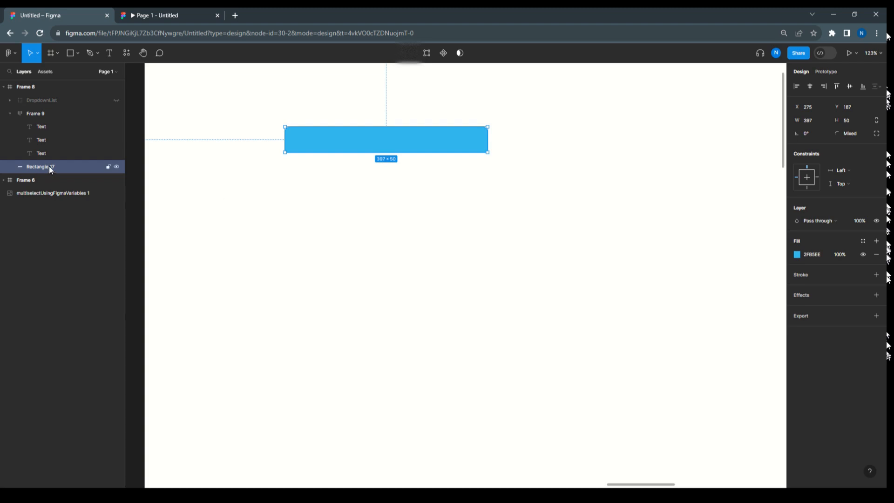
click(40, 152)
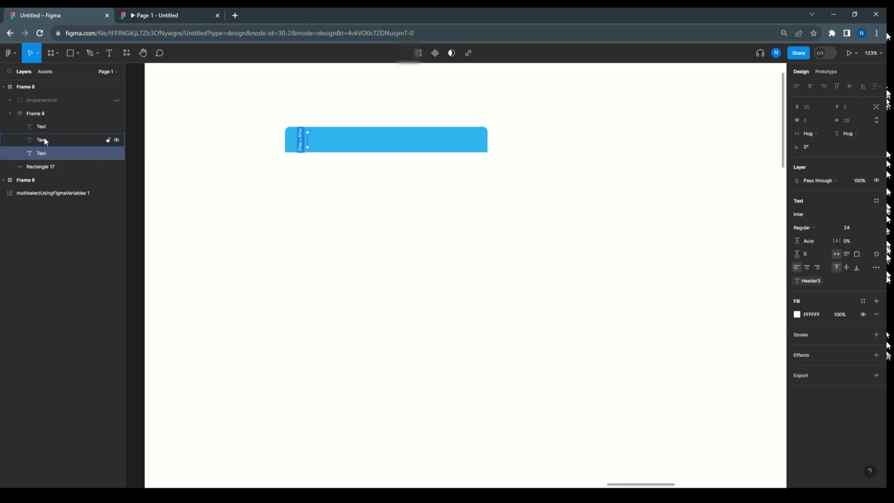
click(44, 138)
click(46, 125)
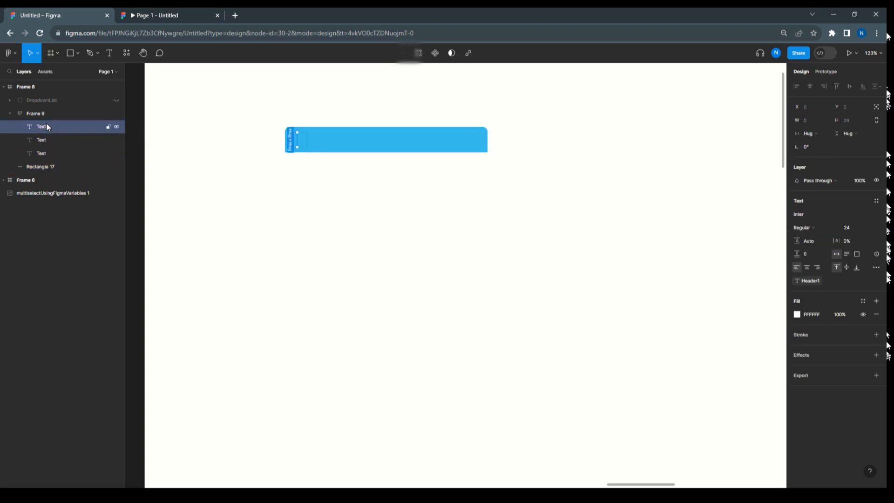
click(391, 83)
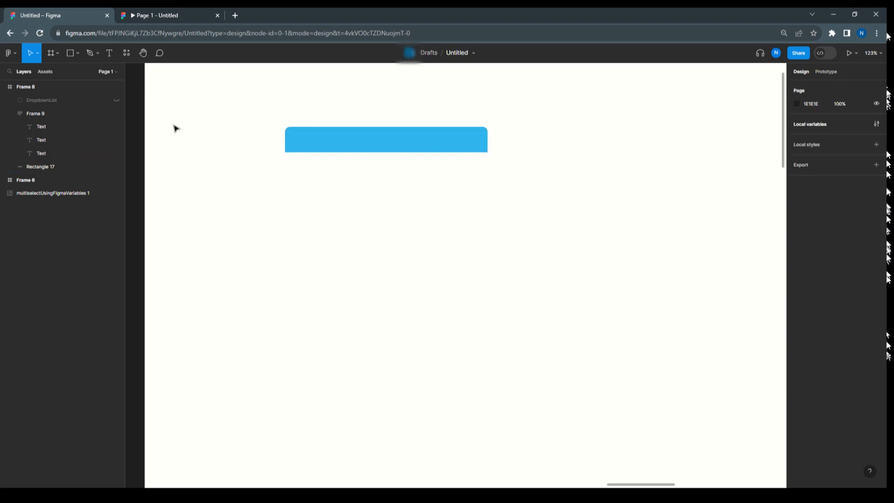
click(338, 136)
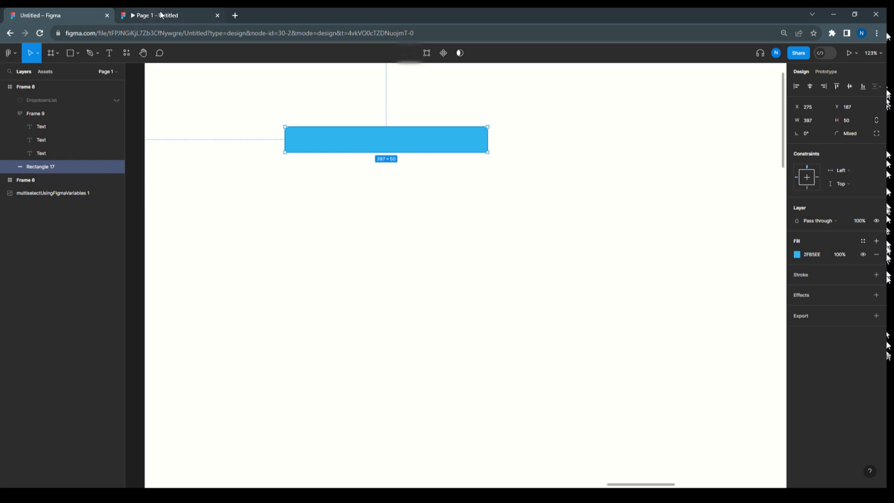
In the prototype, uncheck and recheck List-1, List-2 and List-3 to test the header text, and return to the design file
click(182, 15)
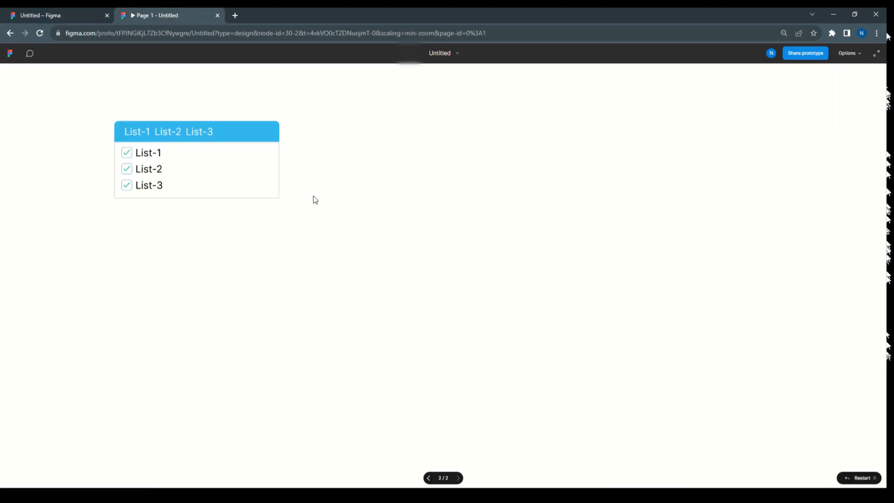
click(149, 153)
click(148, 170)
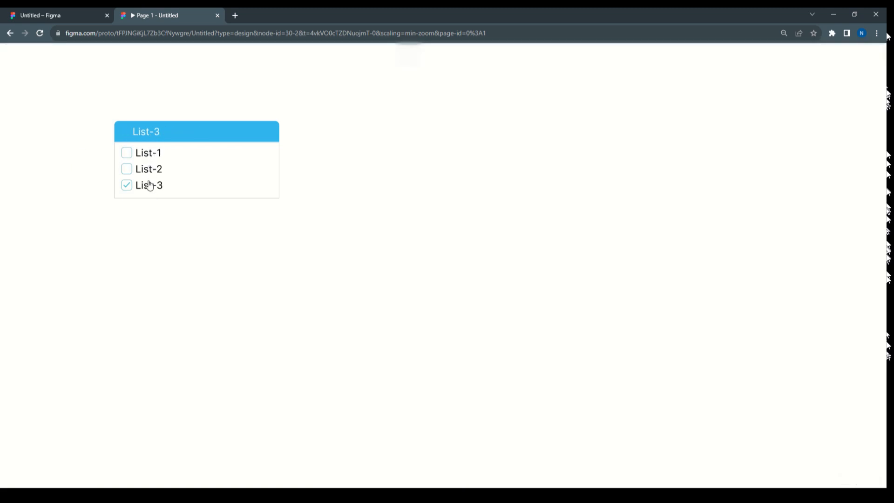
click(148, 185)
click(149, 169)
click(152, 157)
click(155, 186)
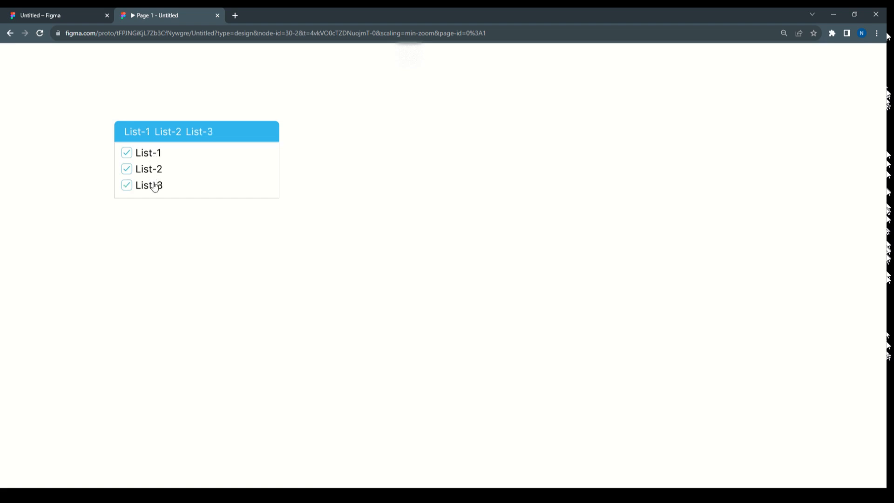
click(75, 12)
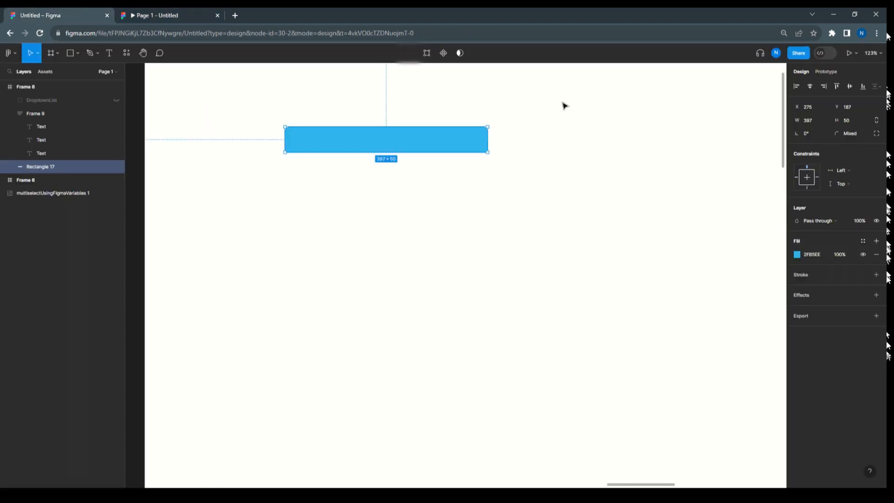